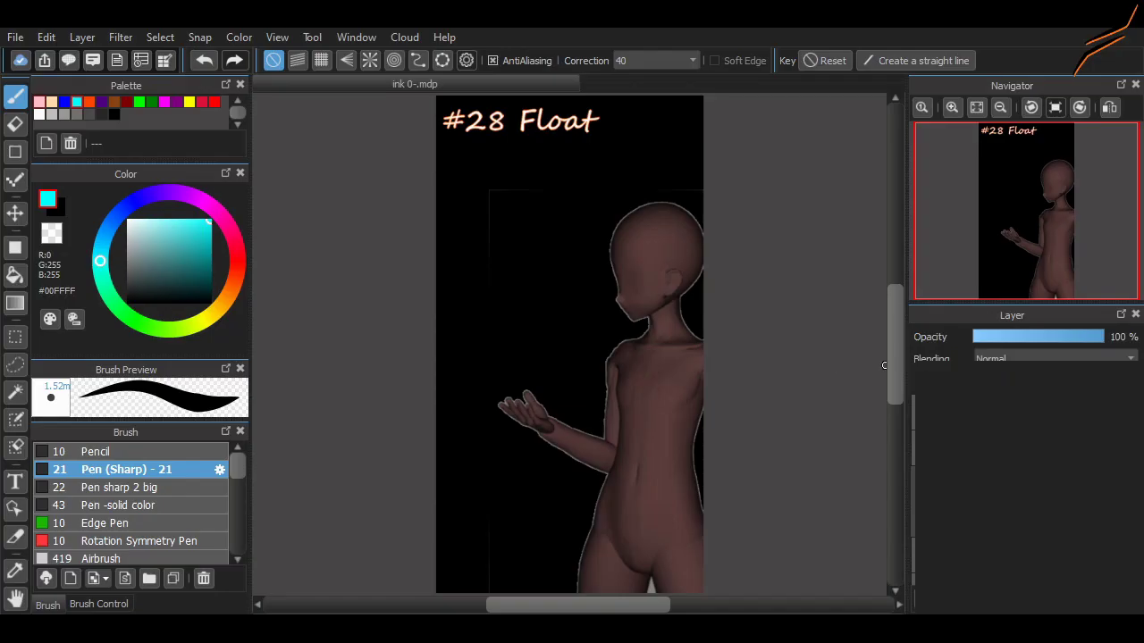
# Draw two concentric cyan rings floating above the figure's open palm
pyautogui.scroll(1, 884, 365)
pyautogui.scroll(-3, 884, 302)
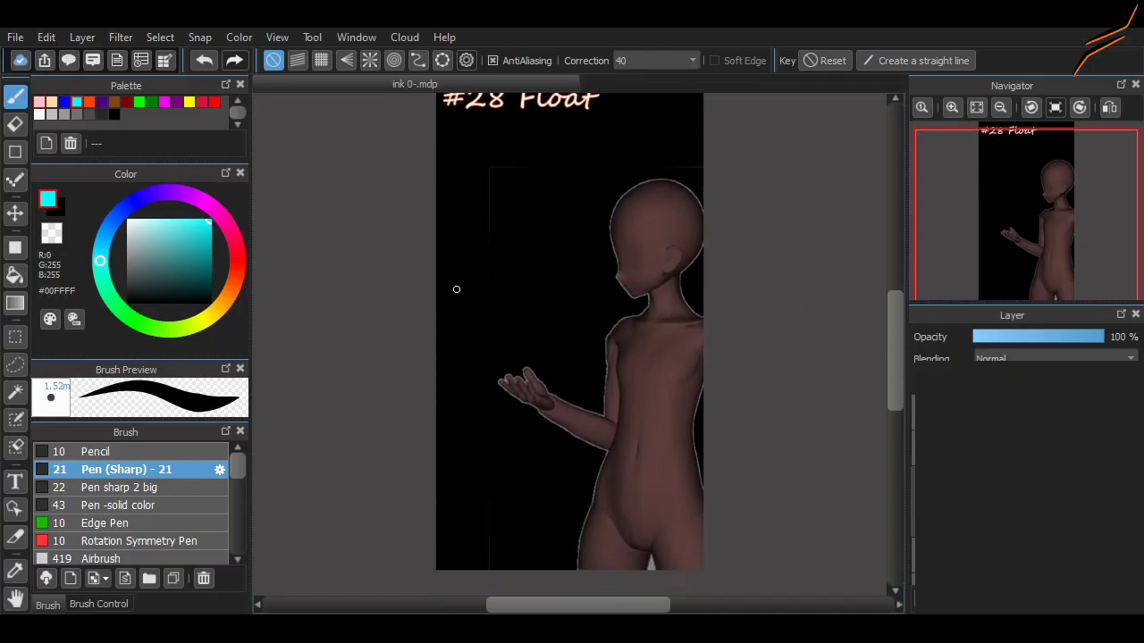
pyautogui.scroll(3, 638, 348)
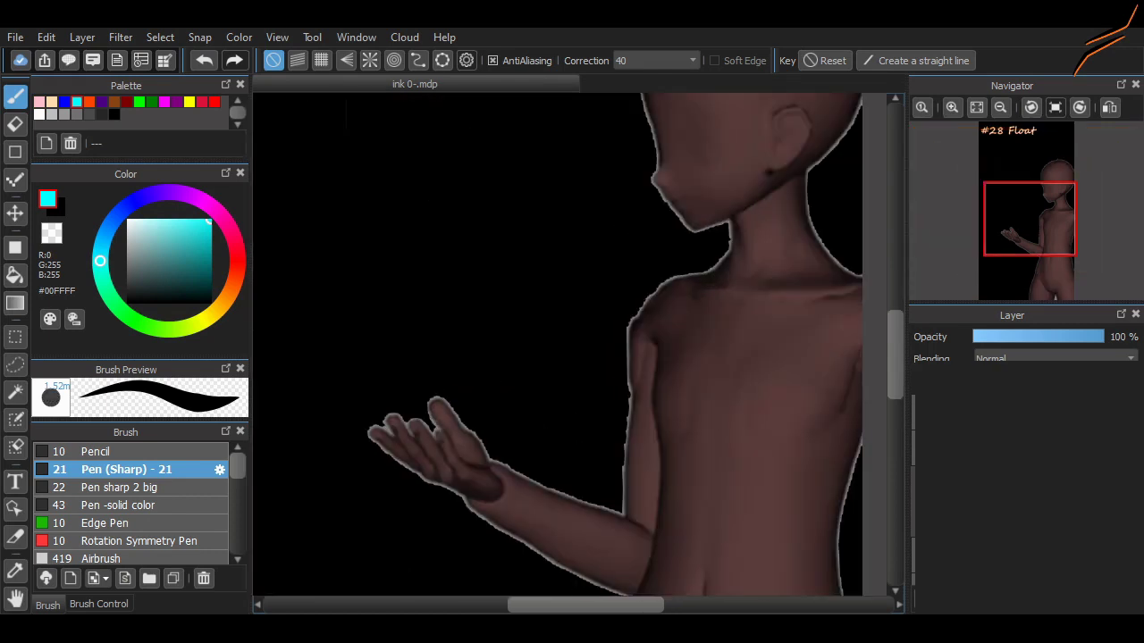
pyautogui.moveTo(390, 250); pyautogui.dragTo(477, 270)
pyautogui.hotkey('ctrl', 'z')
pyautogui.click(394, 60)
pyautogui.hotkey('ctrl', 'z')
# Draw a diagonal curve across the inside of the rings and a small arc above it
pyautogui.moveTo(419, 327)
pyautogui.mouseDown()
pyautogui.moveTo(384, 286)
pyautogui.moveTo(362, 329)
pyautogui.moveTo(519, 215)
pyautogui.moveTo(509, 225)
pyautogui.mouseUp()
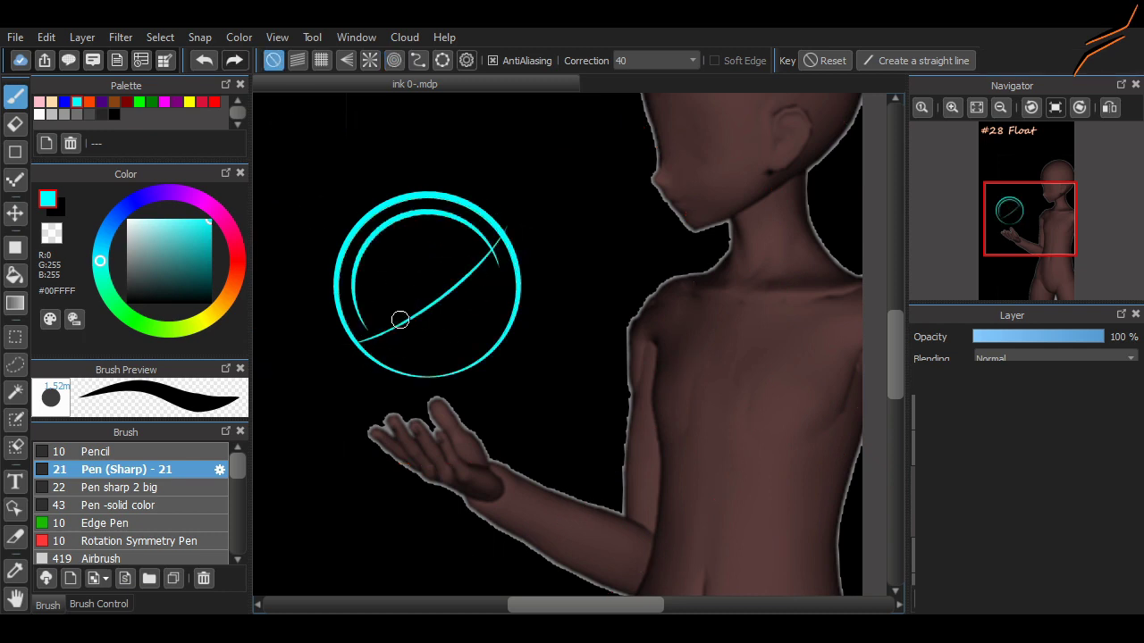
pyautogui.hotkey('ctrl', 'z')
pyautogui.moveTo(465, 264); pyautogui.dragTo(408, 307)
pyautogui.moveTo(459, 243); pyautogui.dragTo(411, 272)
pyautogui.hotkey('ctrl', 'z')
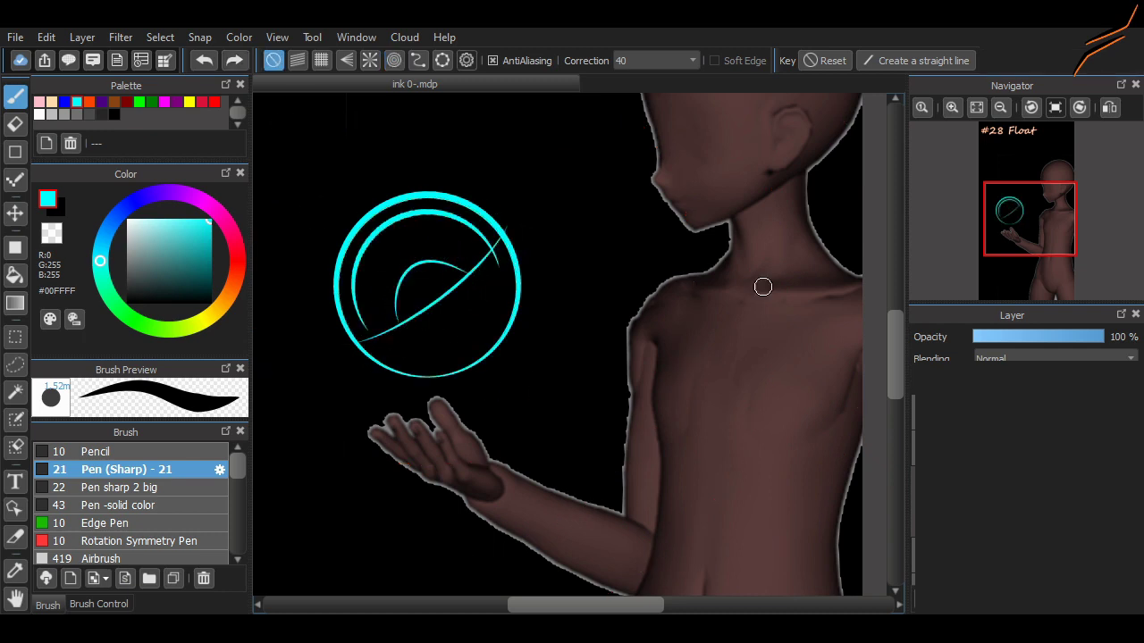
# Draw the hat brim's lower edge as a wavy line from in front of the face, past the ear, to the canvas edge
pyautogui.moveTo(760, 281); pyautogui.dragTo(605, 408)
pyautogui.moveTo(434, 296)
pyautogui.mouseDown()
pyautogui.moveTo(606, 312)
pyautogui.moveTo(646, 298)
pyautogui.mouseUp()
pyautogui.hotkey('ctrl', 'z')
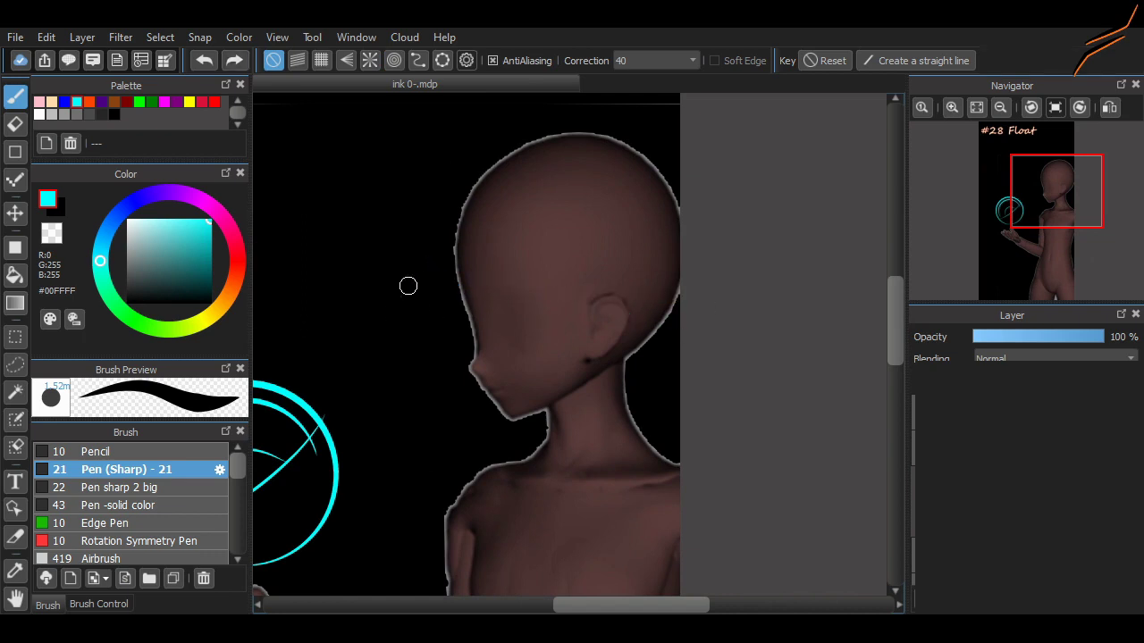
pyautogui.moveTo(406, 288); pyautogui.dragTo(681, 320)
pyautogui.moveTo(402, 295); pyautogui.dragTo(472, 295)
pyautogui.hotkey('ctrl', 'z')
pyautogui.moveTo(366, 290); pyautogui.dragTo(681, 335)
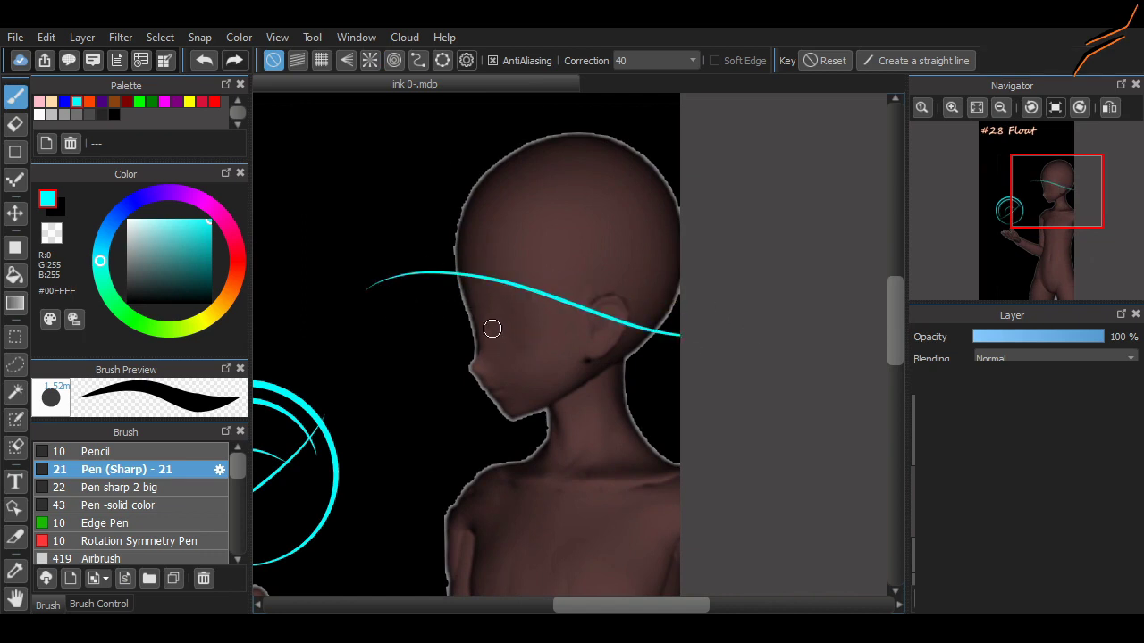
pyautogui.hotkey('ctrl', 'z')
pyautogui.moveTo(368, 326); pyautogui.dragTo(616, 358)
pyautogui.hotkey('ctrl', 'z')
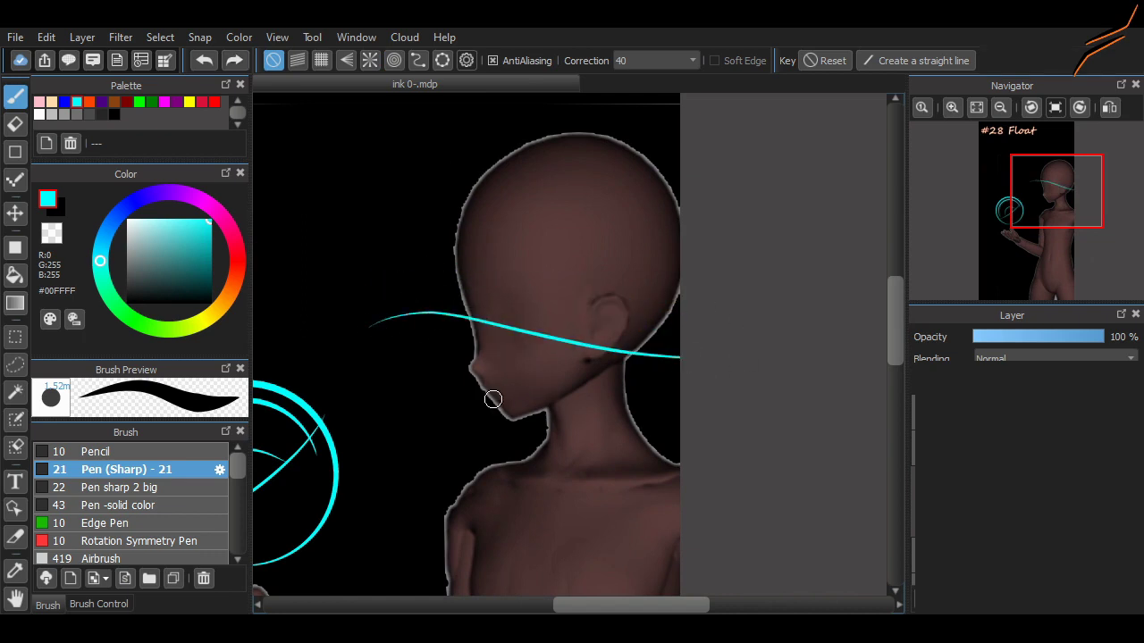
# Sketch a curved hat line across the forehead and a short stroke for the mouth
pyautogui.moveTo(474, 267); pyautogui.dragTo(688, 241)
pyautogui.hotkey('ctrl', 'z')
pyautogui.moveTo(518, 268); pyautogui.dragTo(679, 250)
pyautogui.scroll(3, 604, 260)
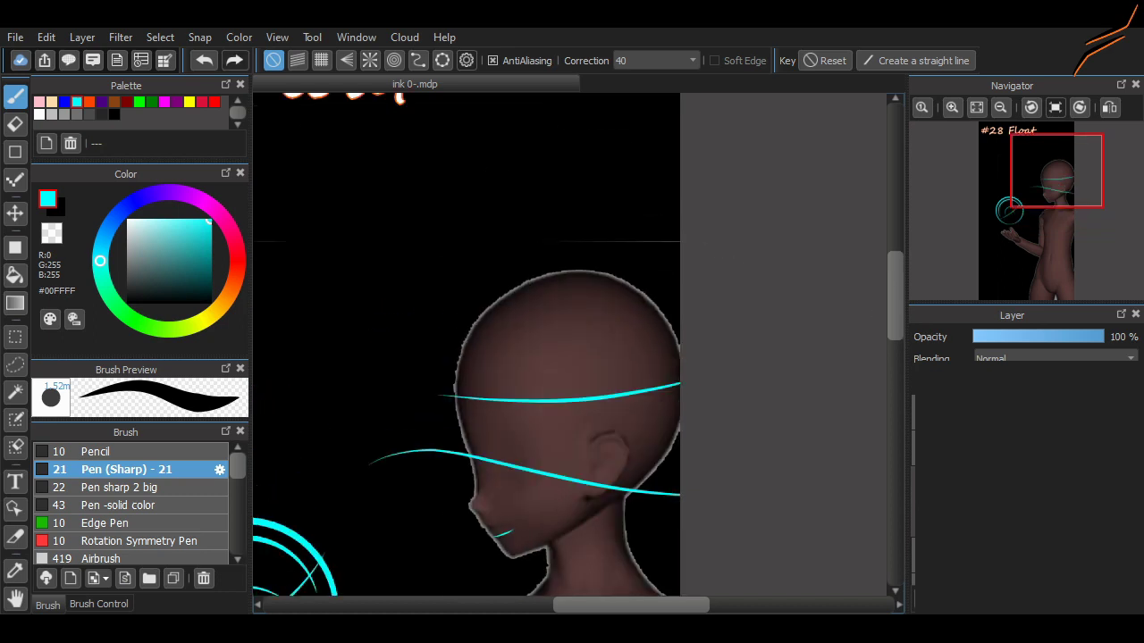
# Draw the looped front of the hat brim and its upper edge curving back across the forehead
pyautogui.hscroll(-2, 574, 492)
pyautogui.hotkey('ctrl', 'z')
pyautogui.moveTo(531, 393); pyautogui.dragTo(447, 465)
pyautogui.hotkey('ctrl', 'z')
pyautogui.moveTo(528, 463)
pyautogui.mouseDown()
pyautogui.moveTo(521, 409)
pyautogui.moveTo(750, 365)
pyautogui.moveTo(746, 382)
pyautogui.mouseUp()
pyautogui.hotkey('ctrl', 'z')
# Draw the hat crown's base across the forehead and the front folds rising above it
pyautogui.moveTo(489, 327); pyautogui.dragTo(757, 393)
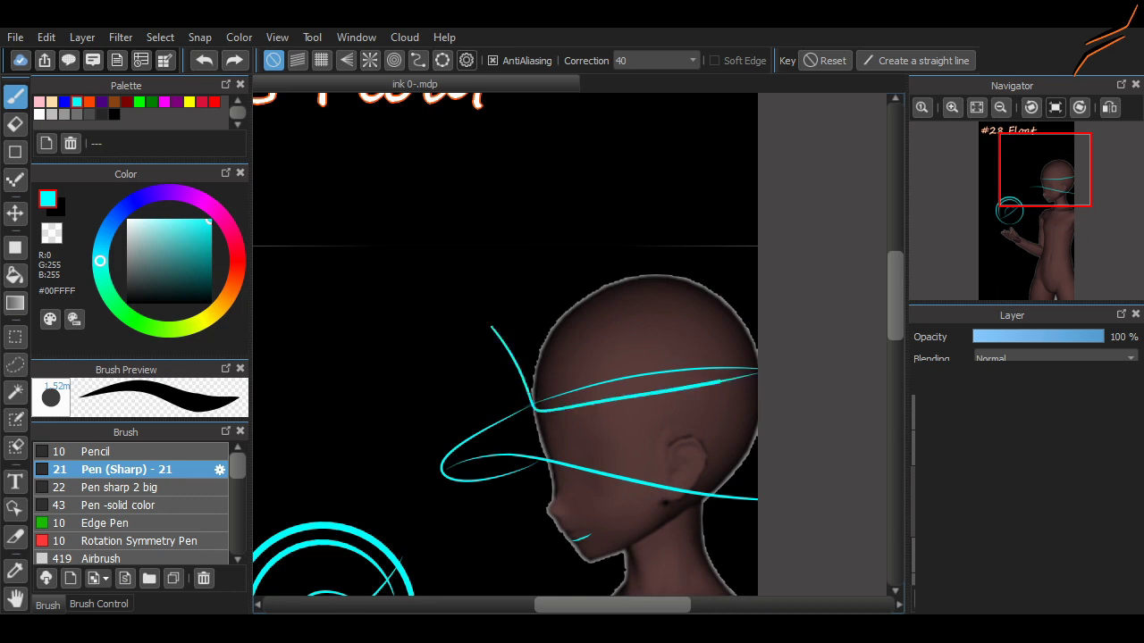
pyautogui.hotkey('ctrl', 'z')
pyautogui.moveTo(427, 366)
pyautogui.mouseDown()
pyautogui.moveTo(514, 280)
pyautogui.moveTo(533, 413)
pyautogui.mouseUp()
pyautogui.hotkey('ctrl', 'z')
pyautogui.moveTo(489, 313); pyautogui.dragTo(746, 380)
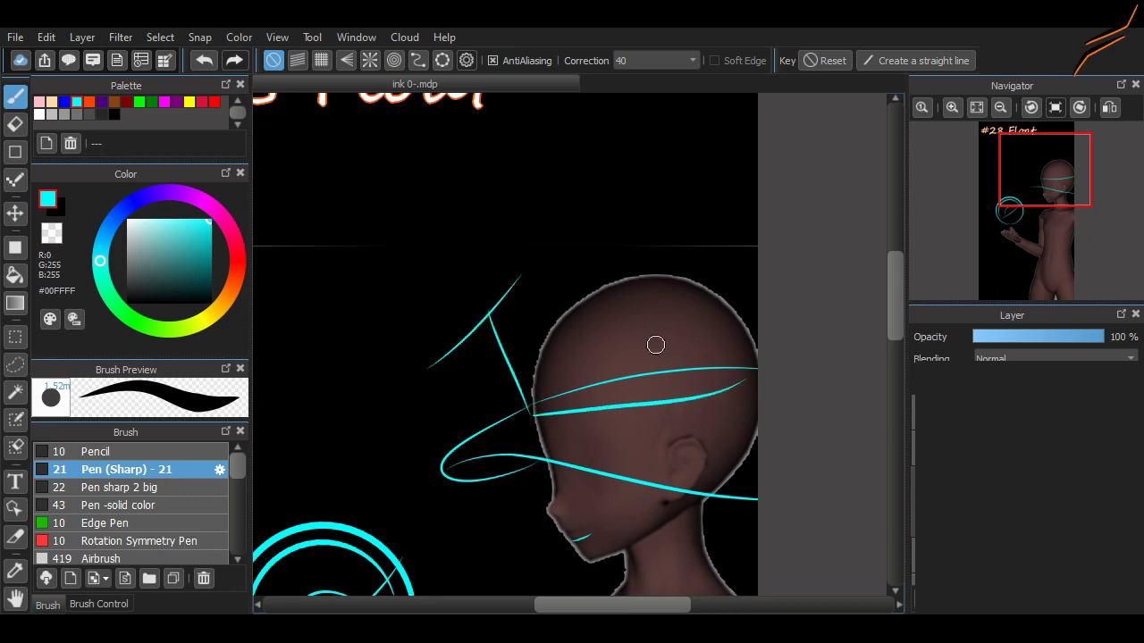
# Draw the hat's arched top over the head and its pointed tip drooping in front
pyautogui.moveTo(638, 232); pyautogui.dragTo(744, 383)
pyautogui.hotkey('ctrl', 'z')
pyautogui.moveTo(480, 230); pyautogui.dragTo(409, 380)
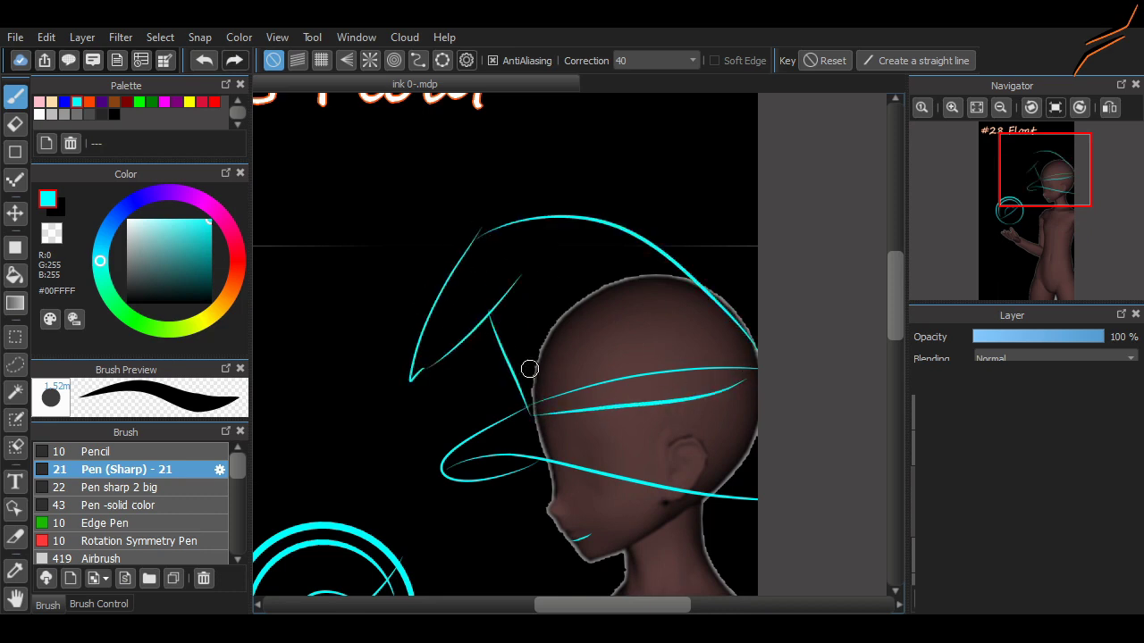
# Draw a crossed V-shaped neckline over the upper chest
pyautogui.scroll(-5, 885, 314)
pyautogui.moveTo(593, 214)
pyautogui.mouseDown()
pyautogui.moveTo(616, 375)
pyautogui.moveTo(635, 375)
pyautogui.moveTo(643, 277)
pyautogui.moveTo(742, 216)
pyautogui.mouseUp()
pyautogui.hotkey('ctrl', 'z')
pyautogui.hotkey('ctrl', 'z')
pyautogui.moveTo(594, 214); pyautogui.dragTo(699, 340)
pyautogui.hotkey('ctrl', 'z')
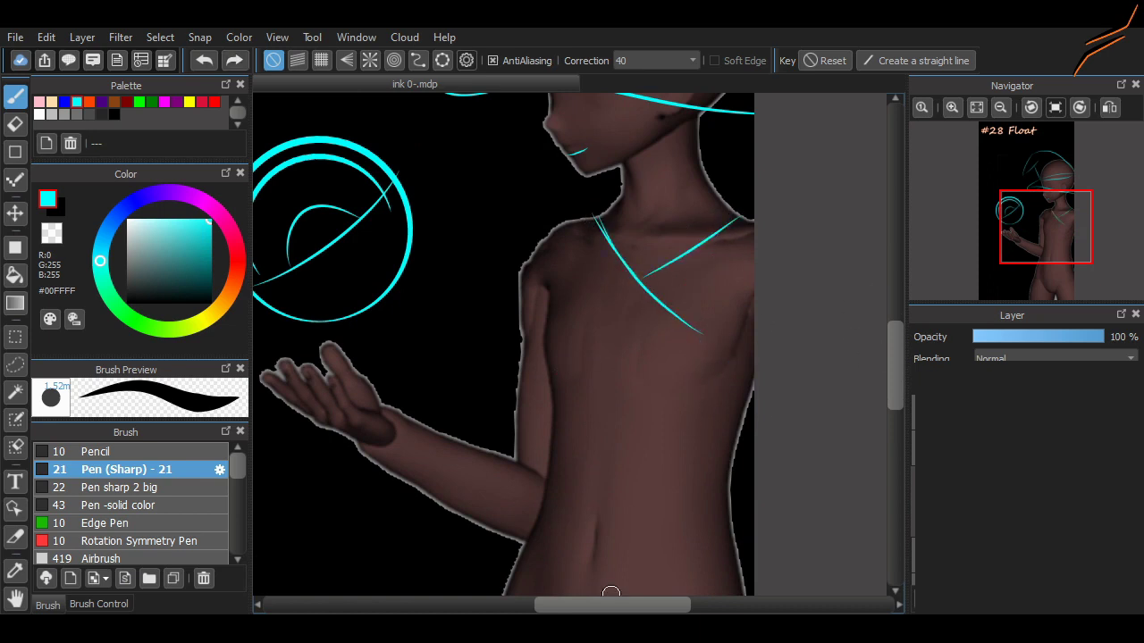
# Add short curved accent strokes around the outside of the floating ring
pyautogui.hscroll(-5, 582, 148)
pyautogui.moveTo(451, 129); pyautogui.dragTo(425, 168)
pyautogui.hotkey('ctrl', 'z')
pyautogui.moveTo(406, 265)
pyautogui.mouseDown()
pyautogui.moveTo(515, 307)
pyautogui.moveTo(451, 297)
pyautogui.mouseUp()
pyautogui.moveTo(600, 183); pyautogui.dragTo(609, 254)
pyautogui.hotkey('ctrl', 'z')
# Draw a wide, drooping sleeve opening hanging from the wrist
pyautogui.moveTo(590, 408)
pyautogui.mouseDown()
pyautogui.moveTo(554, 471)
pyautogui.moveTo(560, 534)
pyautogui.mouseUp()
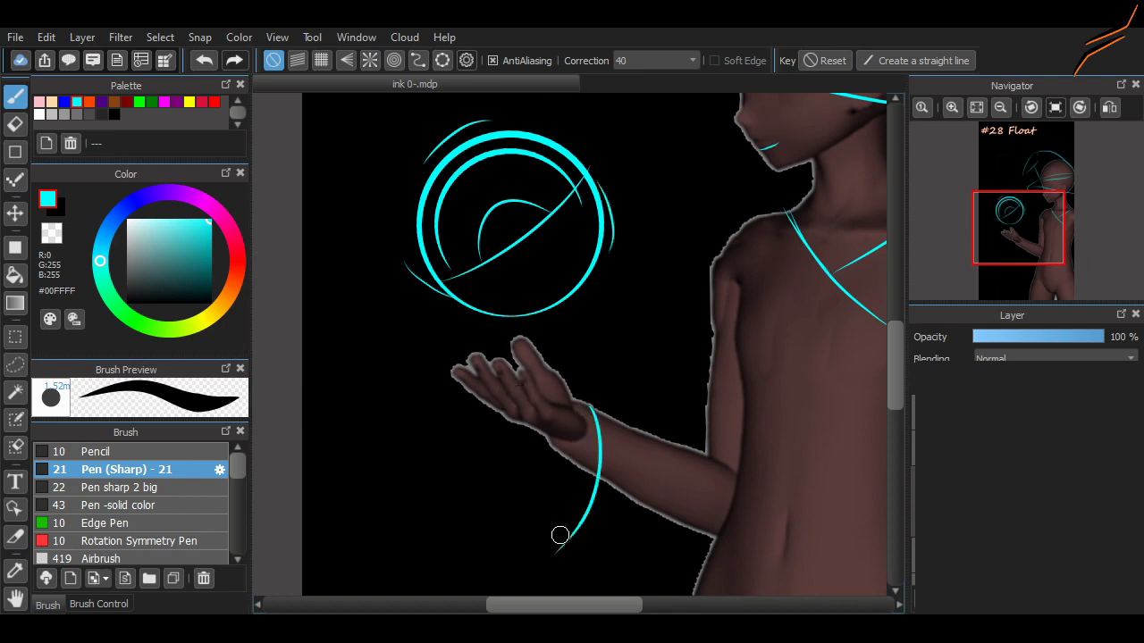
pyautogui.hscroll(5, 614, 445)
pyautogui.scroll(5, 876, 357)
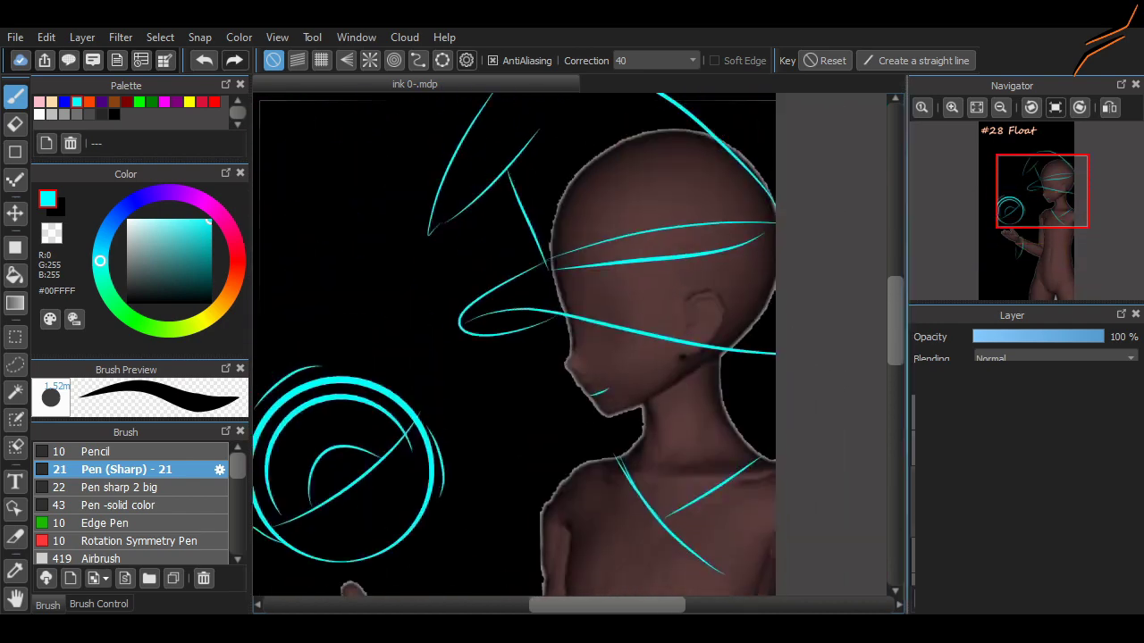
# Draw pointed hair locks hanging below the hat brim beside the neck
pyautogui.scroll(-3, 679, 234)
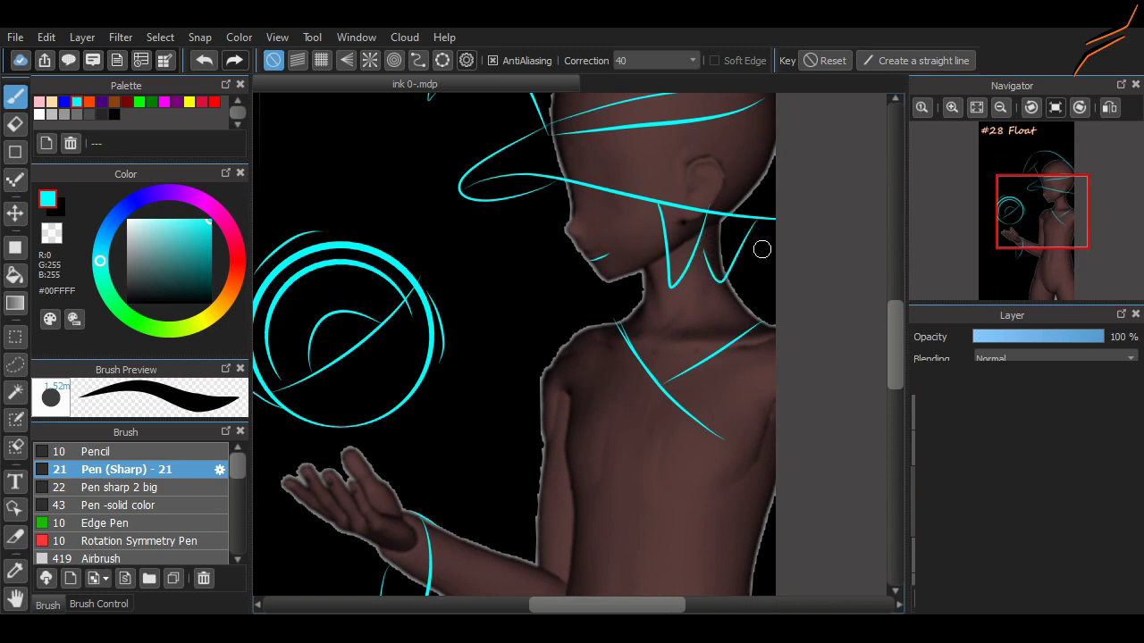
pyautogui.hotkey('ctrl', 'z')
pyautogui.moveTo(700, 253); pyautogui.dragTo(748, 218)
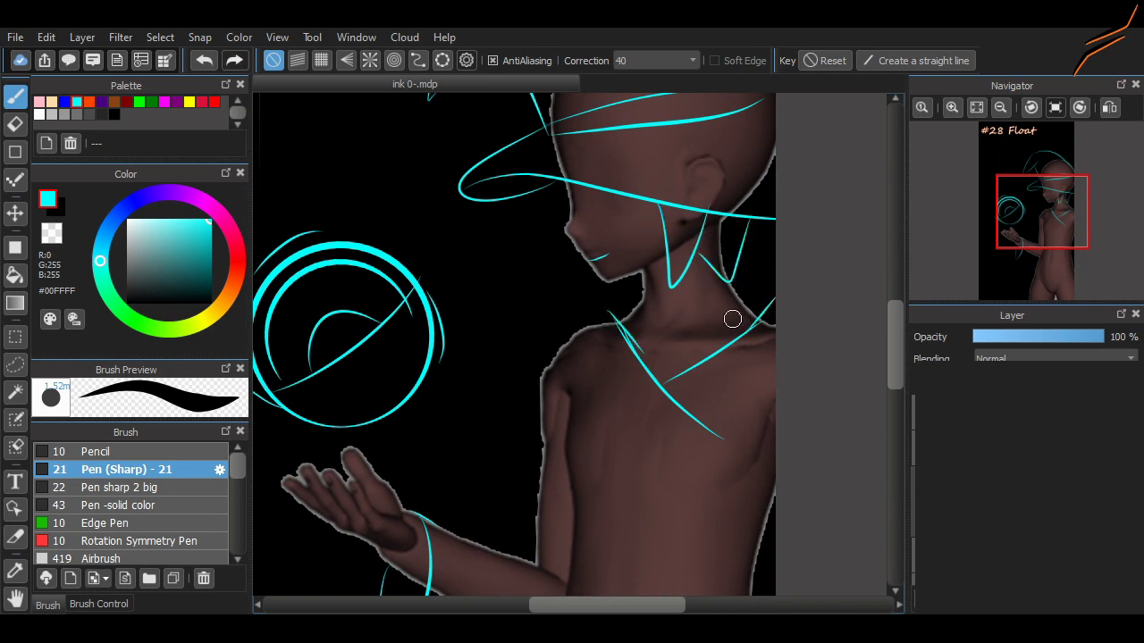
# Draw the folded collar around the neck, meeting at the crossed neckline
pyautogui.moveTo(679, 375); pyautogui.dragTo(771, 308)
pyautogui.hotkey('ctrl', 'z')
pyautogui.moveTo(615, 312); pyautogui.dragTo(668, 381)
pyautogui.hotkey('ctrl', 'z')
pyautogui.hotkey('ctrl', 'z')
# Try sketching a curled crescent-shaped motif on the middle of the chest
pyautogui.scroll(-10, 873, 322)
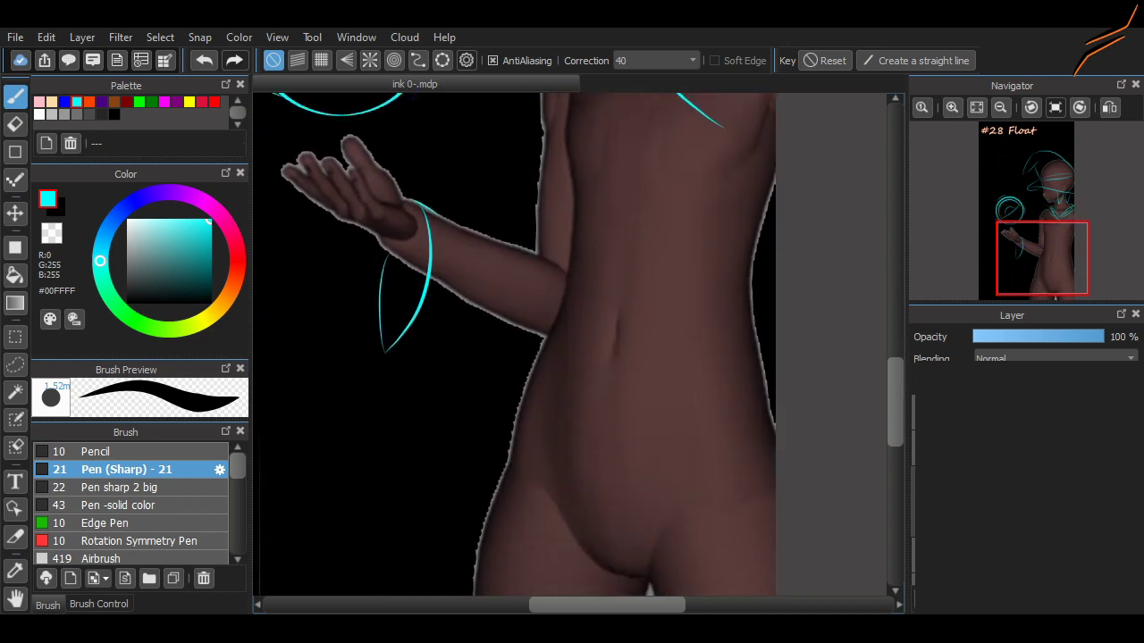
pyautogui.scroll(7, 575, 294)
pyautogui.moveTo(642, 379); pyautogui.dragTo(625, 440)
pyautogui.moveTo(616, 384); pyautogui.dragTo(636, 402)
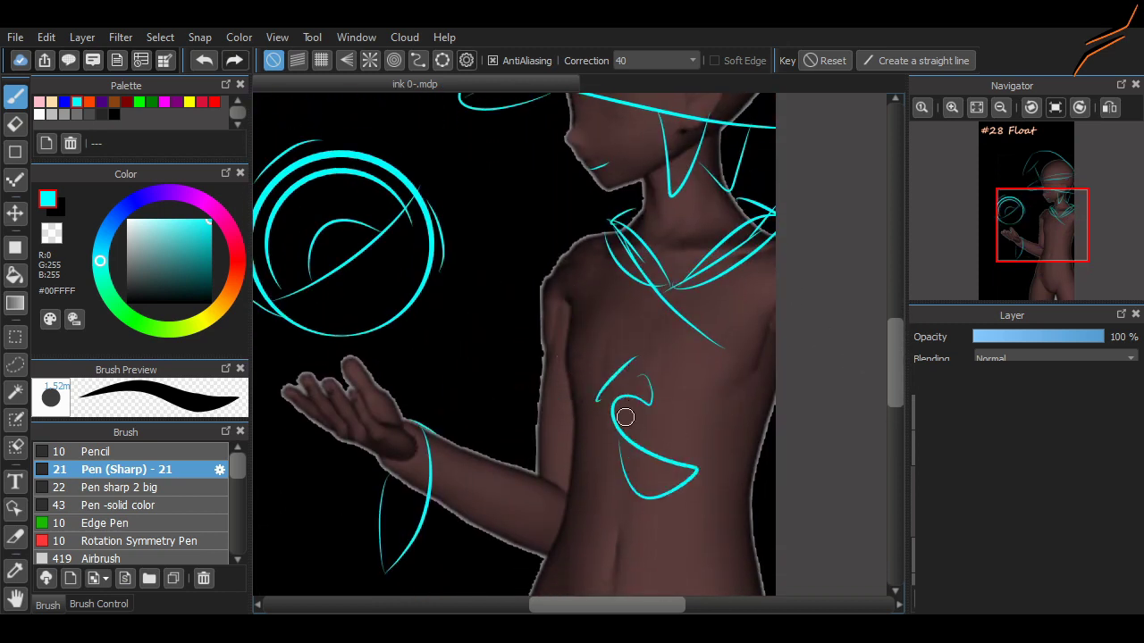
pyautogui.hotkey('ctrl', 'z')
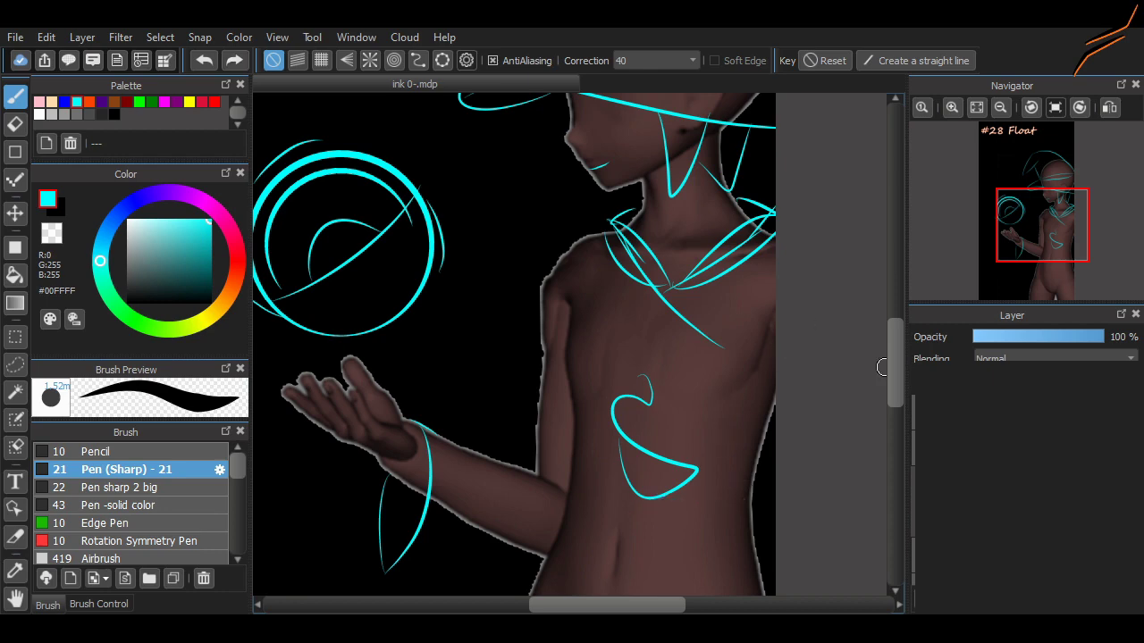
# Draw a small round pompom at the drooping tip of the hat
pyautogui.scroll(8, 881, 367)
pyautogui.scroll(-3, 423, 326)
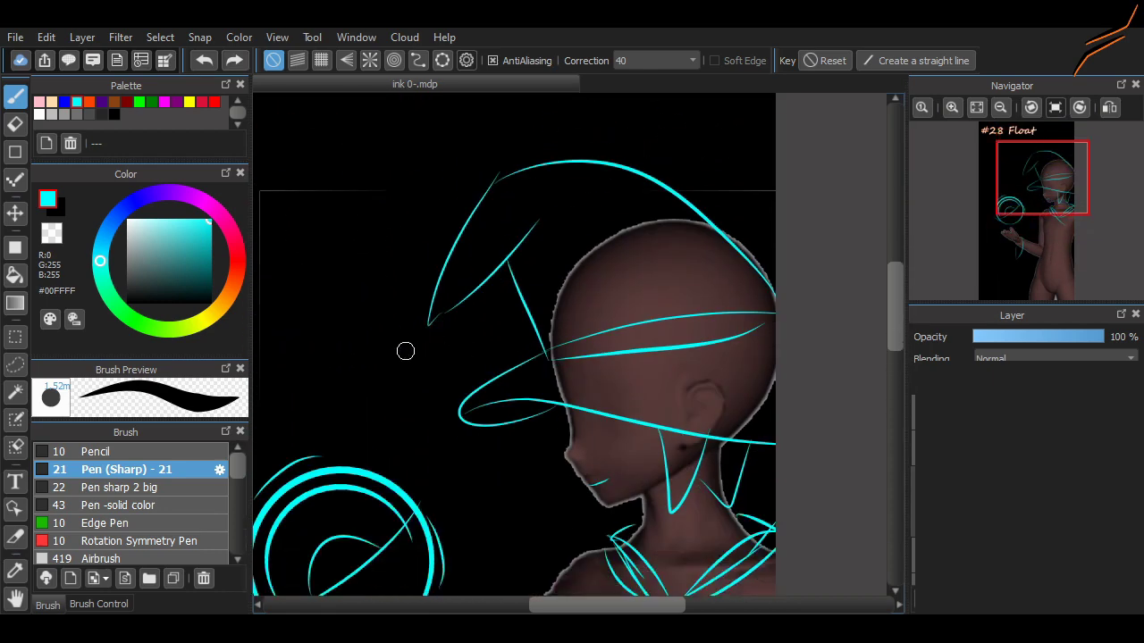
pyautogui.moveTo(405, 351)
pyautogui.mouseDown()
pyautogui.moveTo(442, 344)
pyautogui.moveTo(414, 353)
pyautogui.moveTo(420, 343)
pyautogui.moveTo(430, 354)
pyautogui.moveTo(416, 308)
pyautogui.mouseUp()
pyautogui.hotkey('ctrl', 'z')
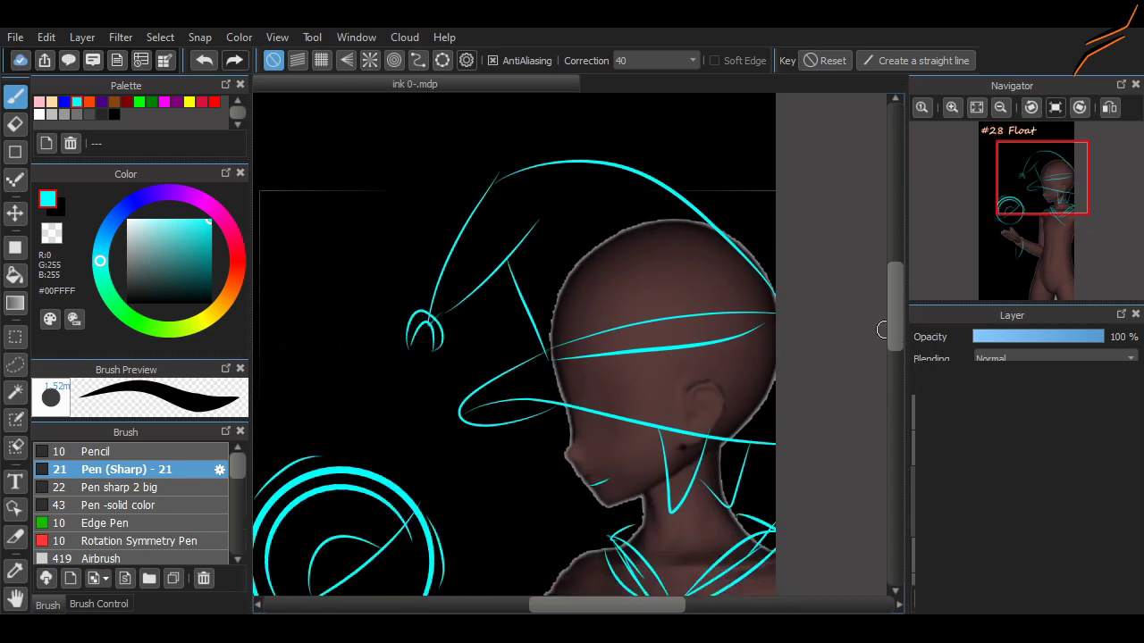
pyautogui.scroll(3, 881, 330)
pyautogui.scroll(-6, 849, 335)
pyautogui.scroll(3, 816, 339)
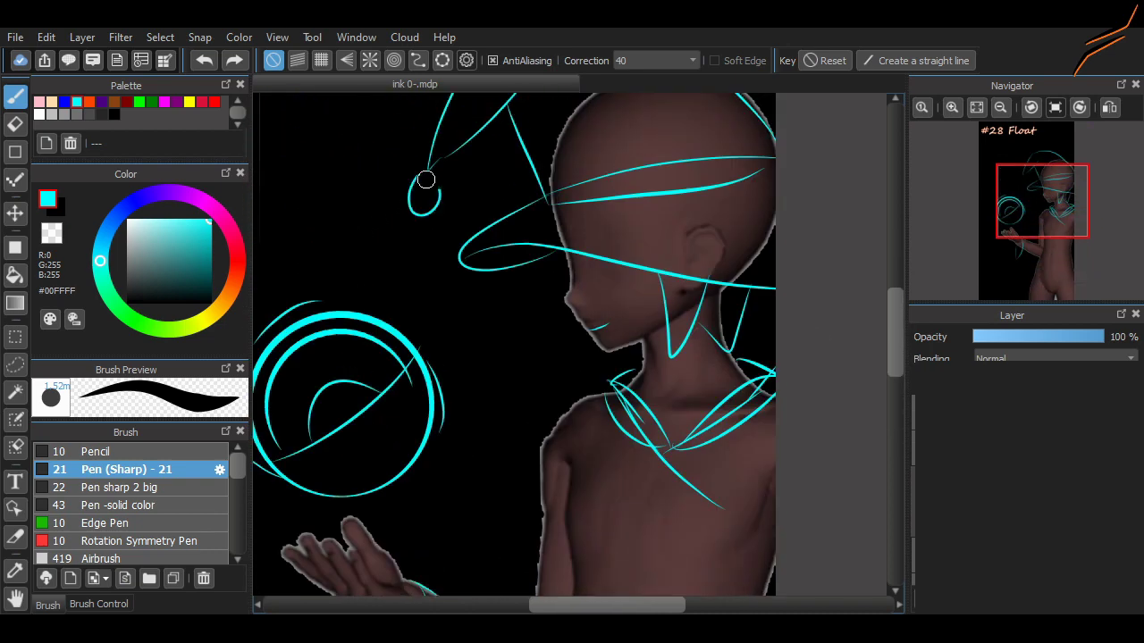
pyautogui.hotkey('ctrl', 'z')
pyautogui.moveTo(428, 170); pyautogui.dragTo(418, 198)
# Draw the robe's front edge from the end of the neckline down to the bottom of the canvas
pyautogui.scroll(-4, 620, 232)
pyautogui.scroll(2, 620, 232)
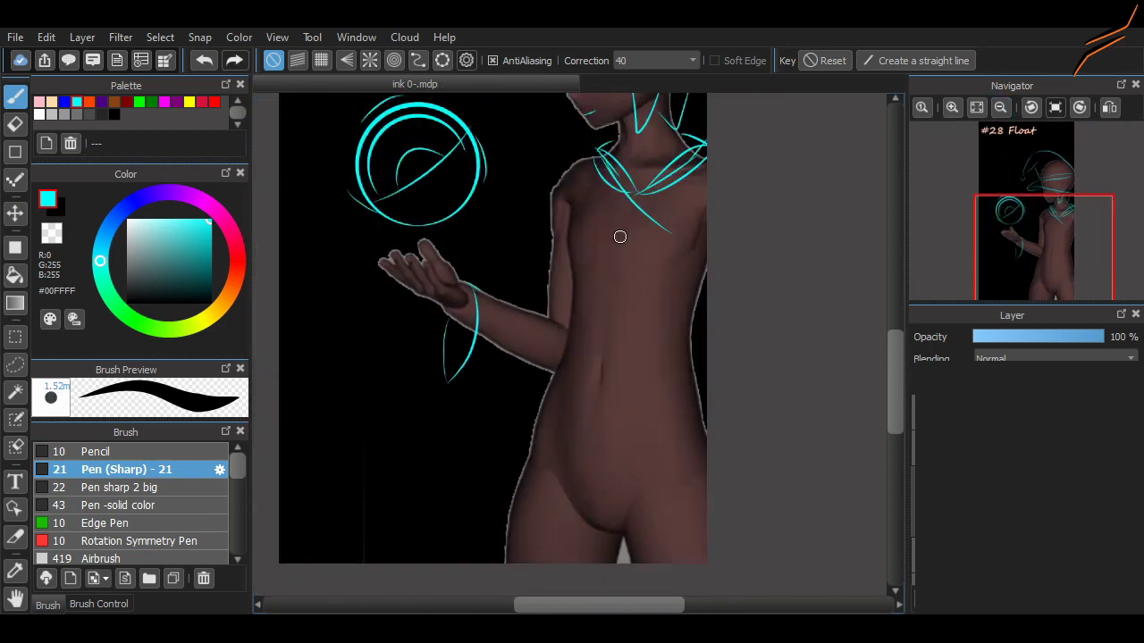
pyautogui.moveTo(625, 190); pyautogui.dragTo(664, 508)
pyautogui.moveTo(676, 451)
pyautogui.mouseDown()
pyautogui.moveTo(684, 496)
pyautogui.moveTo(673, 561)
pyautogui.mouseUp()
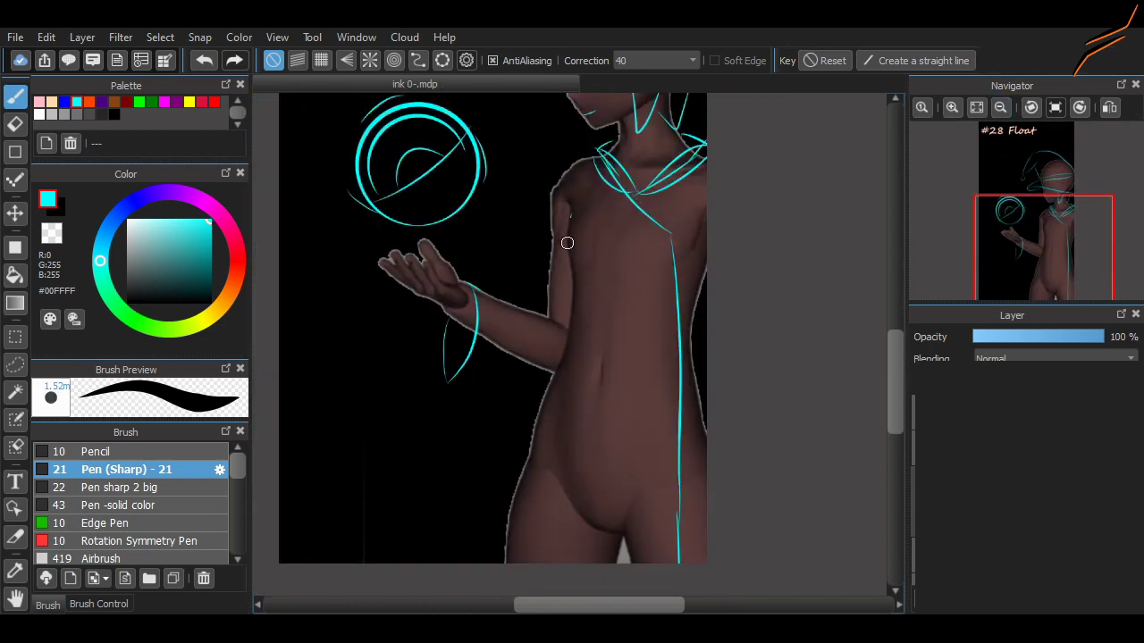
# Draw the robe's flared side from the armpit nearest the raised arm to the canvas bottom, plus a short line at the opposite hip
pyautogui.moveTo(567, 215); pyautogui.dragTo(528, 563)
pyautogui.hotkey('ctrl', 'z')
pyautogui.moveTo(687, 472)
pyautogui.mouseDown()
pyautogui.moveTo(706, 536)
pyautogui.moveTo(706, 513)
pyautogui.mouseUp()
pyautogui.hotkey('ctrl', 'z')
pyautogui.hotkey('ctrl', 'y')
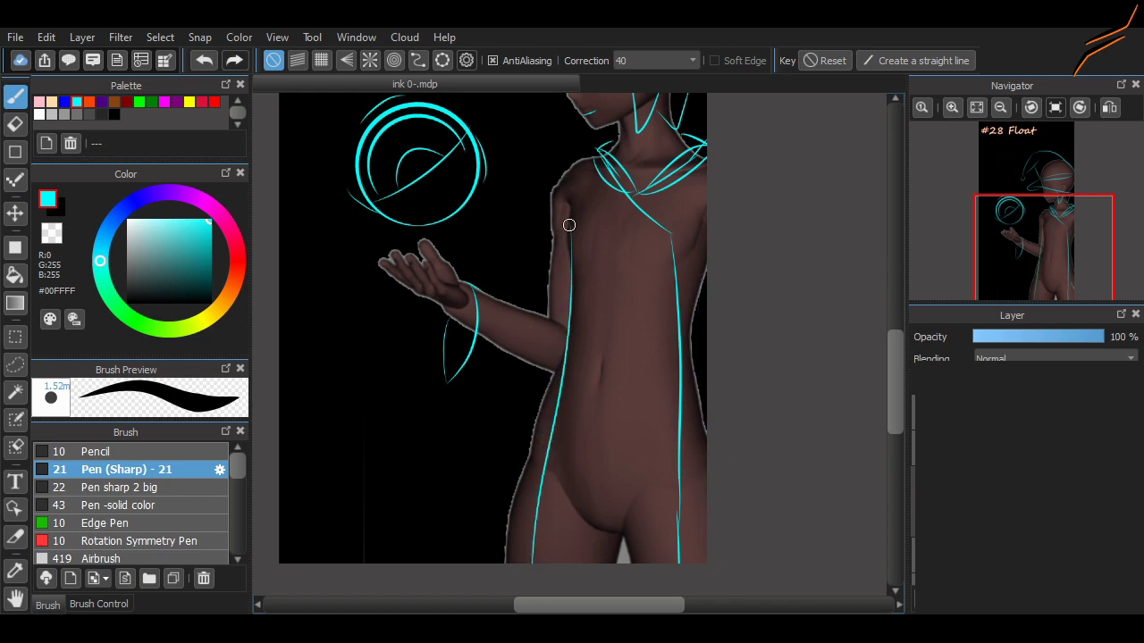
pyautogui.hotkey('ctrl', 'z')
pyautogui.moveTo(502, 563); pyautogui.dragTo(574, 217)
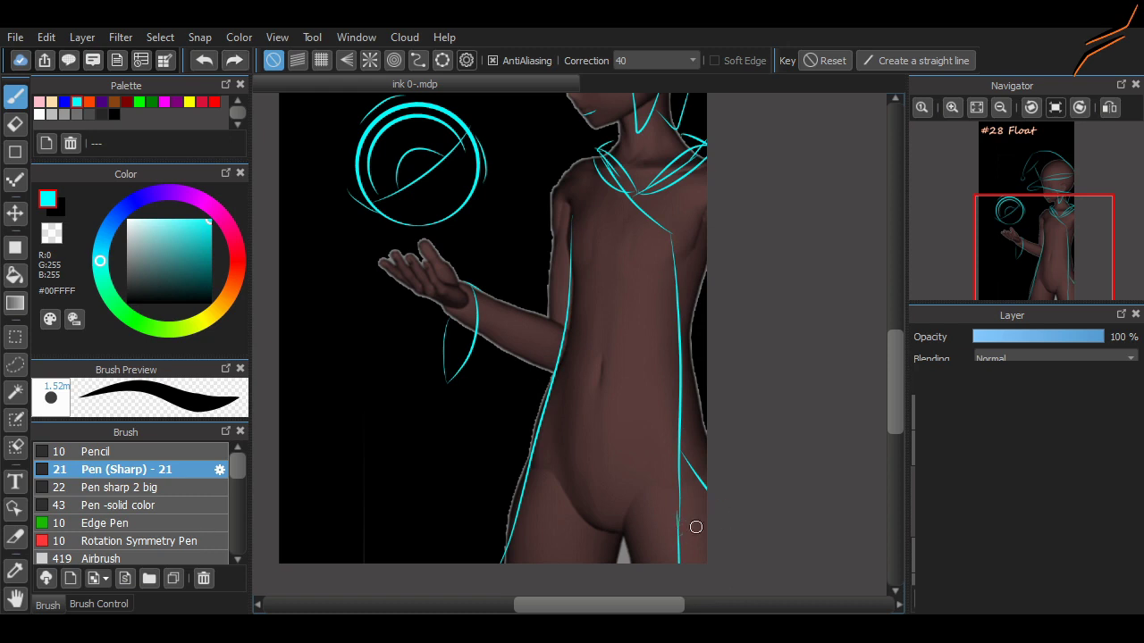
# Draw a curved line across the thigh and the robe's far-side contour along the waist
pyautogui.hotkey('ctrl', 'z')
pyautogui.moveTo(643, 549)
pyautogui.mouseDown()
pyautogui.moveTo(706, 532)
pyautogui.moveTo(625, 561)
pyautogui.mouseUp()
pyautogui.moveTo(694, 256); pyautogui.dragTo(705, 411)
pyautogui.hotkey('ctrl', 'z')
pyautogui.hotkey('ctrl', 'y')
pyautogui.hotkey('ctrl', 'z')
pyautogui.moveTo(691, 450); pyautogui.dragTo(706, 258)
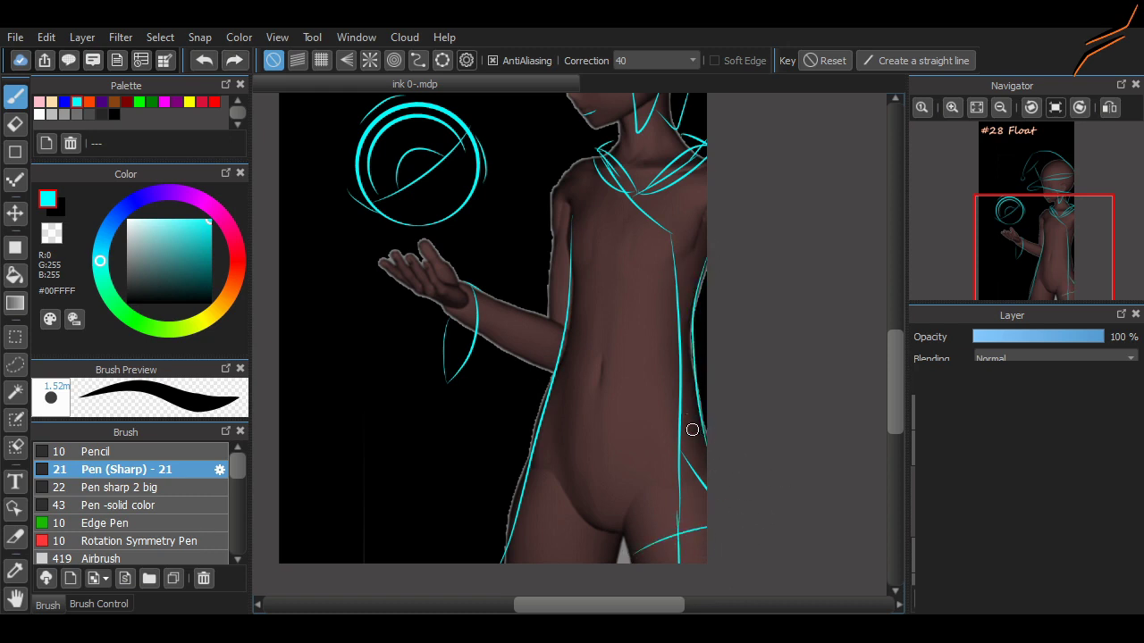
pyautogui.scroll(-2, 692, 429)
pyautogui.scroll(4, 692, 289)
pyautogui.moveTo(672, 299)
pyautogui.mouseDown()
pyautogui.moveTo(713, 342)
pyautogui.moveTo(720, 404)
pyautogui.mouseUp()
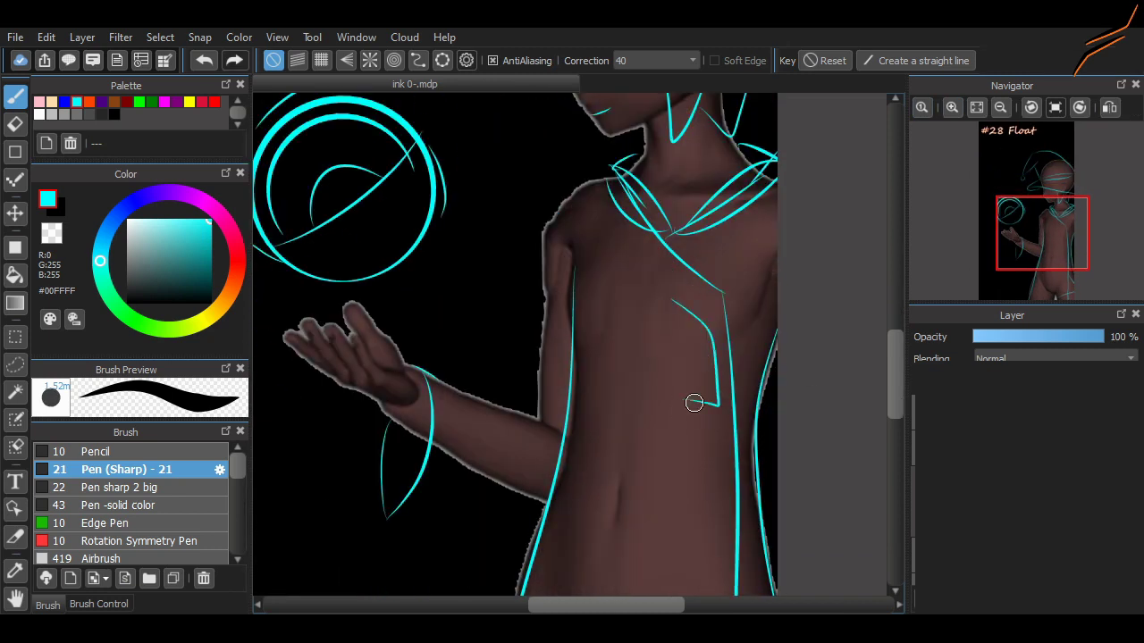
pyautogui.hotkey('ctrl', 'z')
pyautogui.hotkey('ctrl', 'y')
pyautogui.hotkey('ctrl', 'z')
pyautogui.hotkey('ctrl', 'y')
pyautogui.hotkey('ctrl', 'z')
pyautogui.moveTo(700, 311); pyautogui.dragTo(695, 315)
pyautogui.moveTo(663, 400); pyautogui.dragTo(657, 412)
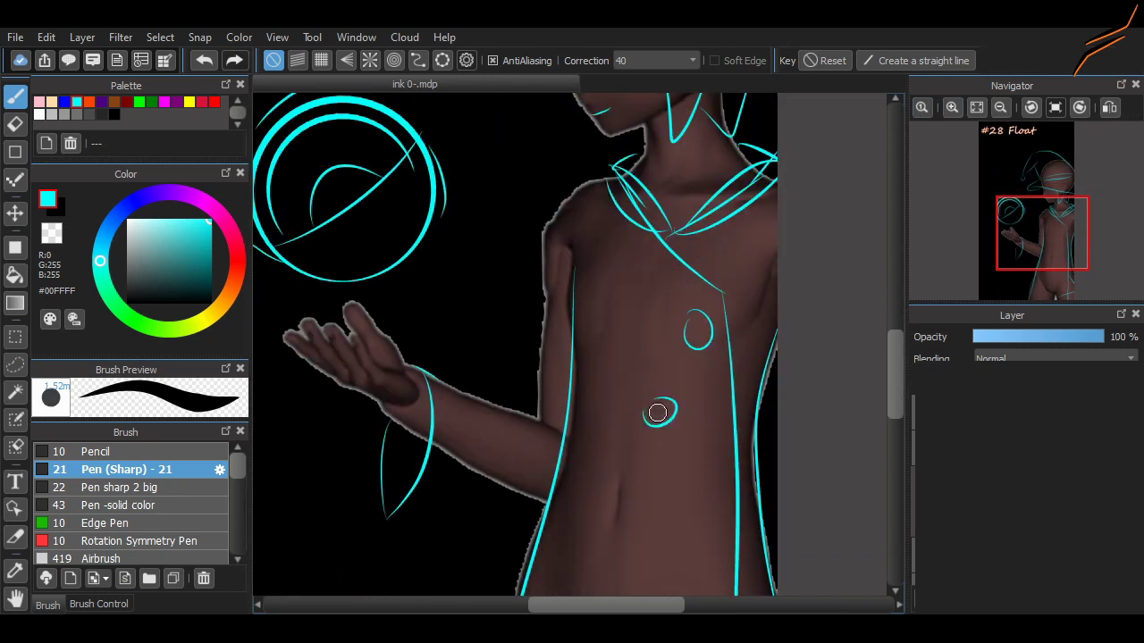
pyautogui.hotkey('ctrl', 'z')
pyautogui.hotkey('ctrl', 'z')
# Draw three small circles on the chest with lines converging from them to a single point
pyautogui.moveTo(644, 266); pyautogui.dragTo(665, 268)
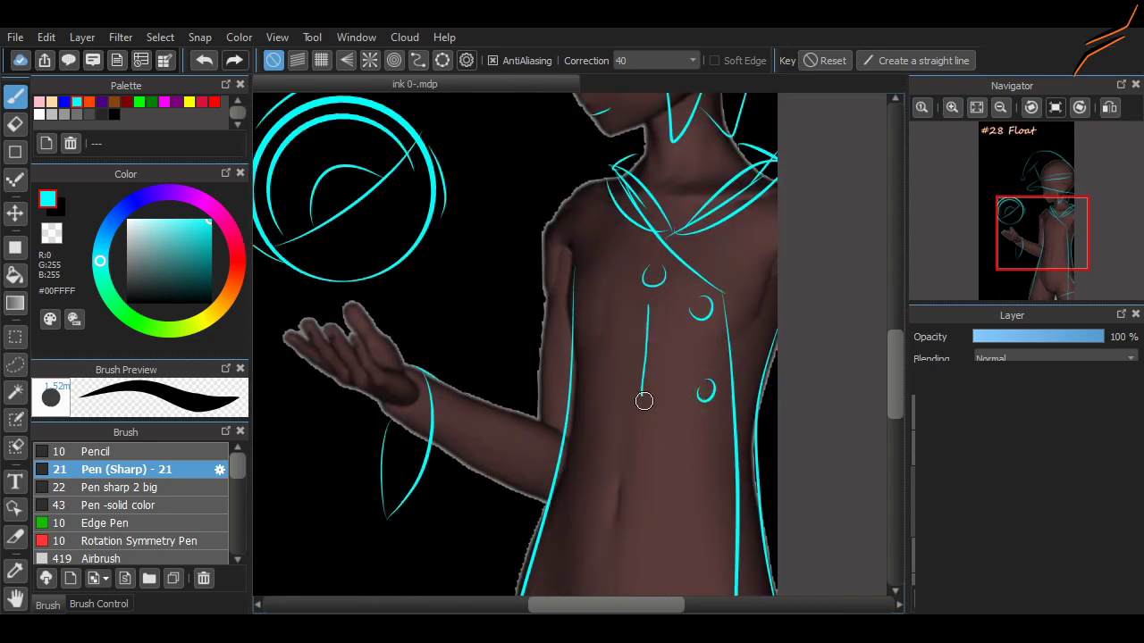
pyautogui.hotkey('ctrl', 'z')
pyautogui.hotkey('ctrl', 'z')
pyautogui.moveTo(684, 331)
pyautogui.mouseDown()
pyautogui.moveTo(622, 402)
pyautogui.moveTo(697, 397)
pyautogui.mouseUp()
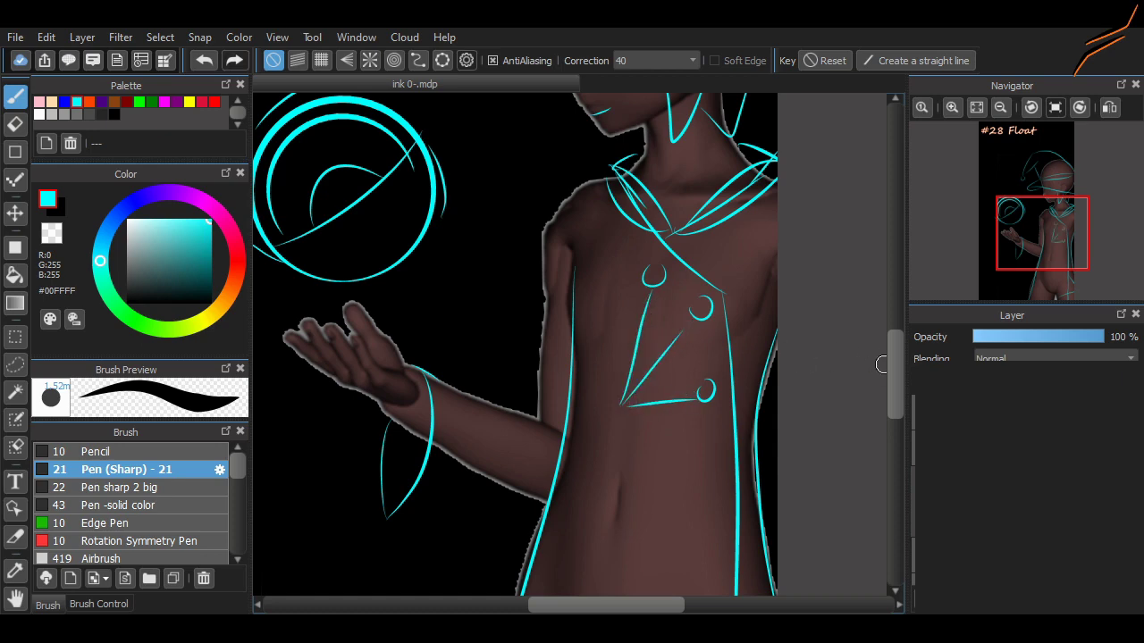
# Extend the chest emblem with a vertical stem ending above a small circle, flanked by short strokes
pyautogui.scroll(1, 881, 365)
pyautogui.scroll(-3, 616, 500)
pyautogui.moveTo(620, 339); pyautogui.dragTo(617, 457)
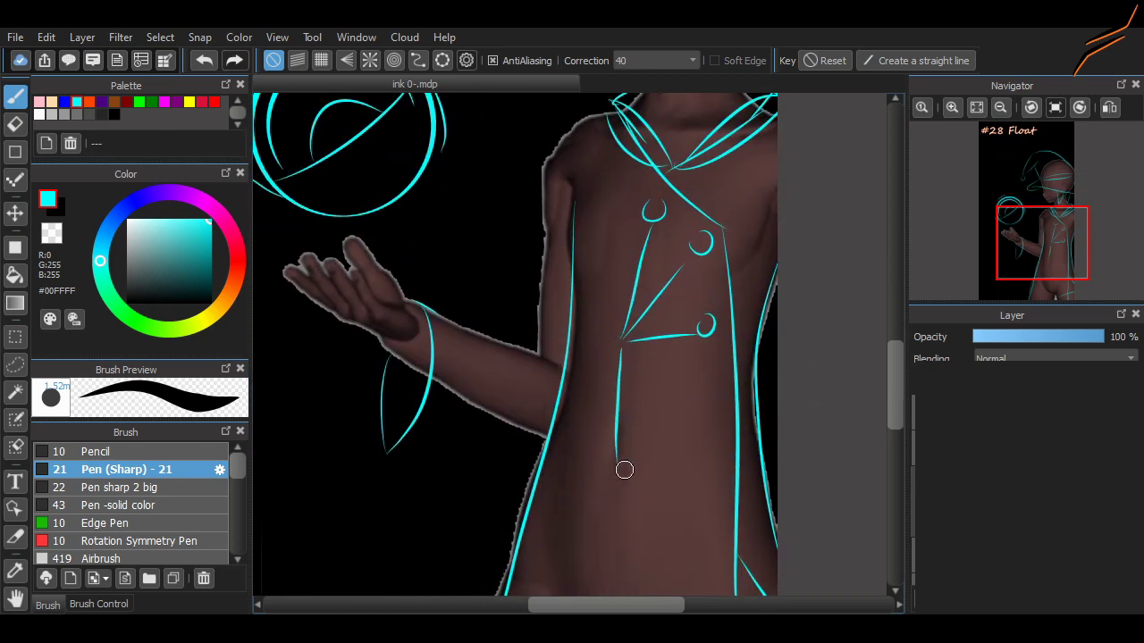
pyautogui.scroll(2, 797, 413)
pyautogui.scroll(-2, 804, 411)
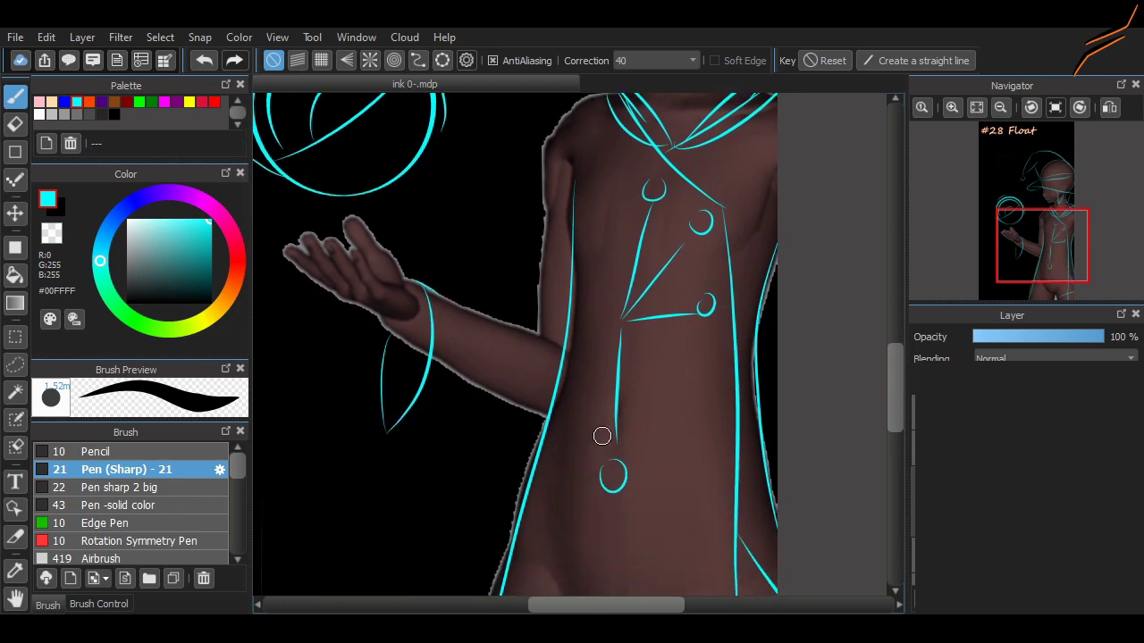
pyautogui.scroll(3, 869, 372)
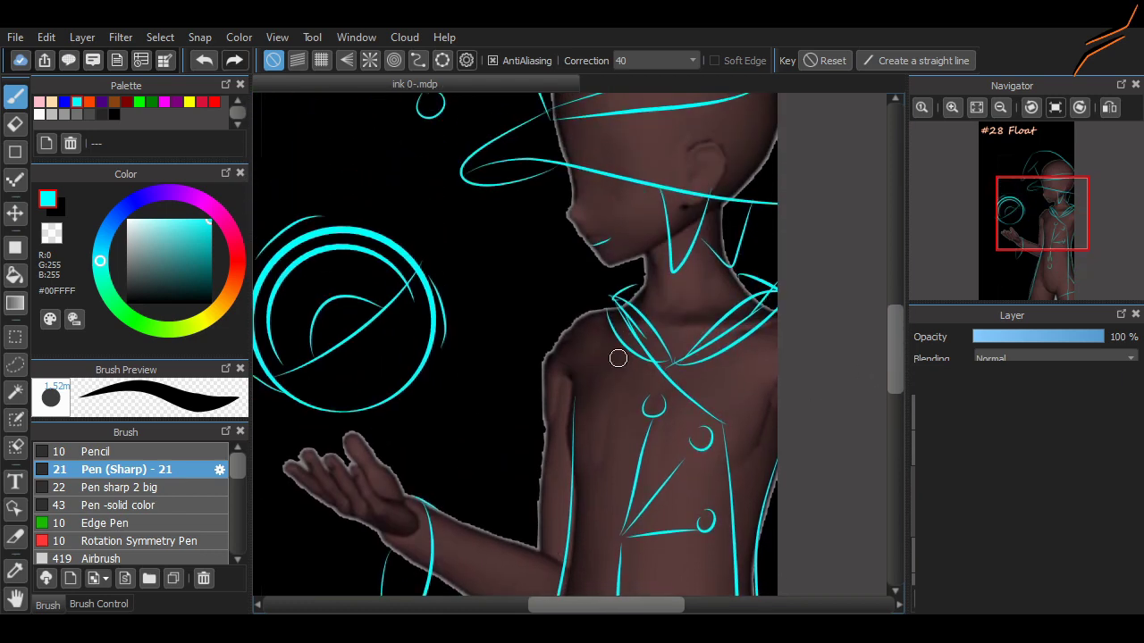
# Draw curved armhole seams from the collar down both sides of the chest
pyautogui.hotkey('ctrl', 'z')
pyautogui.moveTo(599, 319); pyautogui.dragTo(573, 420)
pyautogui.hotkey('ctrl', 'z')
pyautogui.hotkey('ctrl', 'z')
pyautogui.moveTo(774, 311); pyautogui.dragTo(769, 424)
pyautogui.scroll(-2, 773, 373)
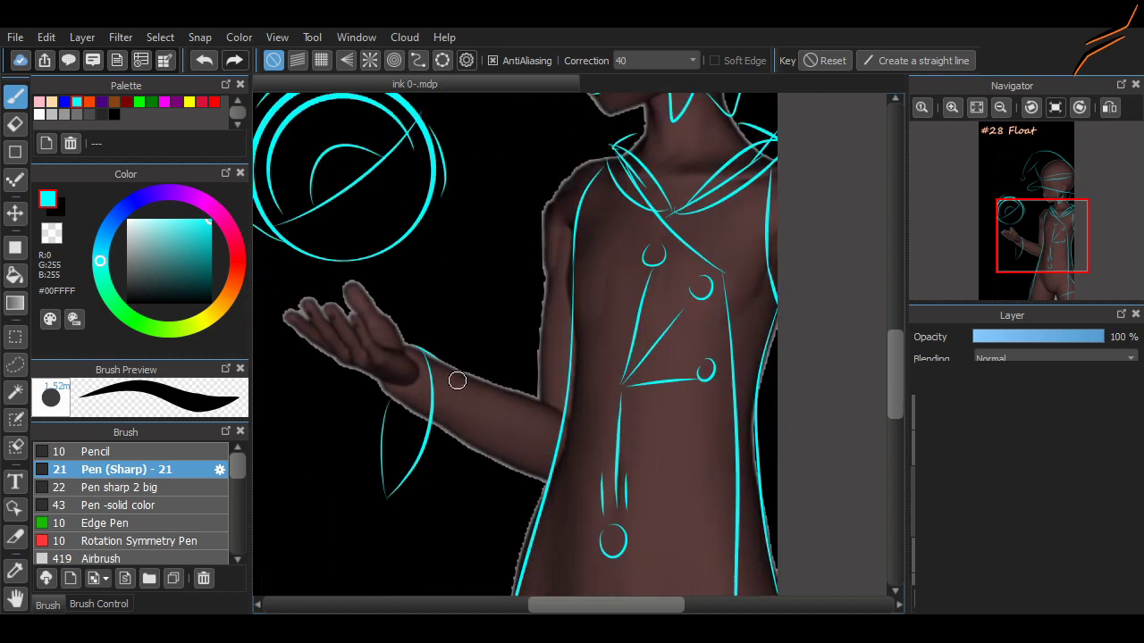
pyautogui.moveTo(425, 350); pyautogui.dragTo(440, 471)
pyautogui.hotkey('ctrl', 'z')
pyautogui.moveTo(401, 413); pyautogui.dragTo(412, 469)
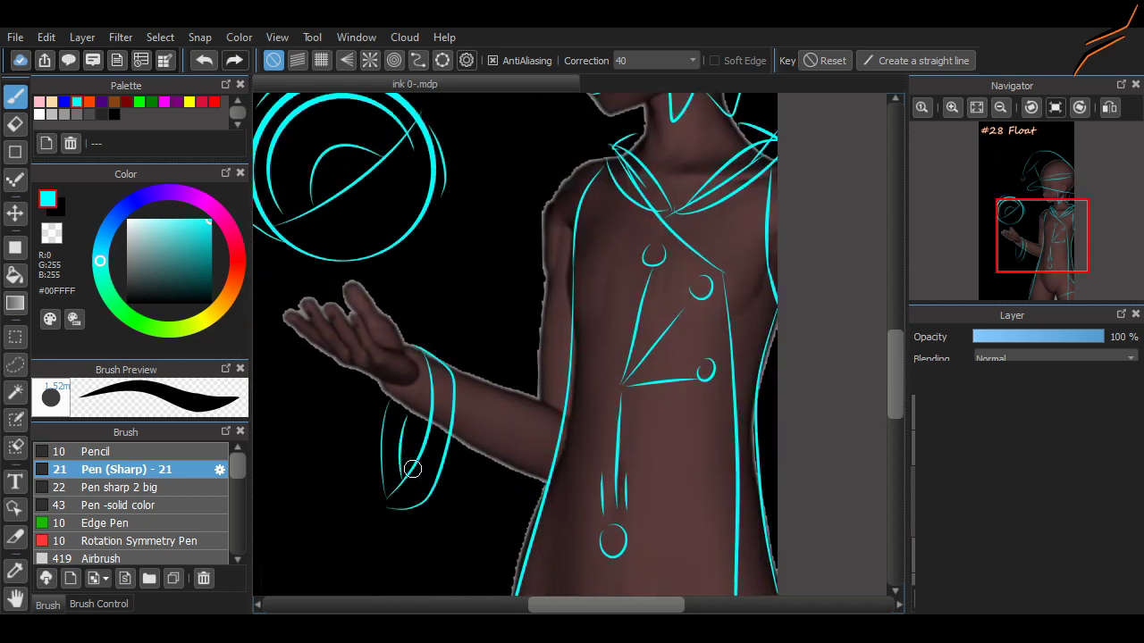
pyautogui.hotkey('ctrl', 'z')
pyautogui.moveTo(433, 356); pyautogui.dragTo(488, 510)
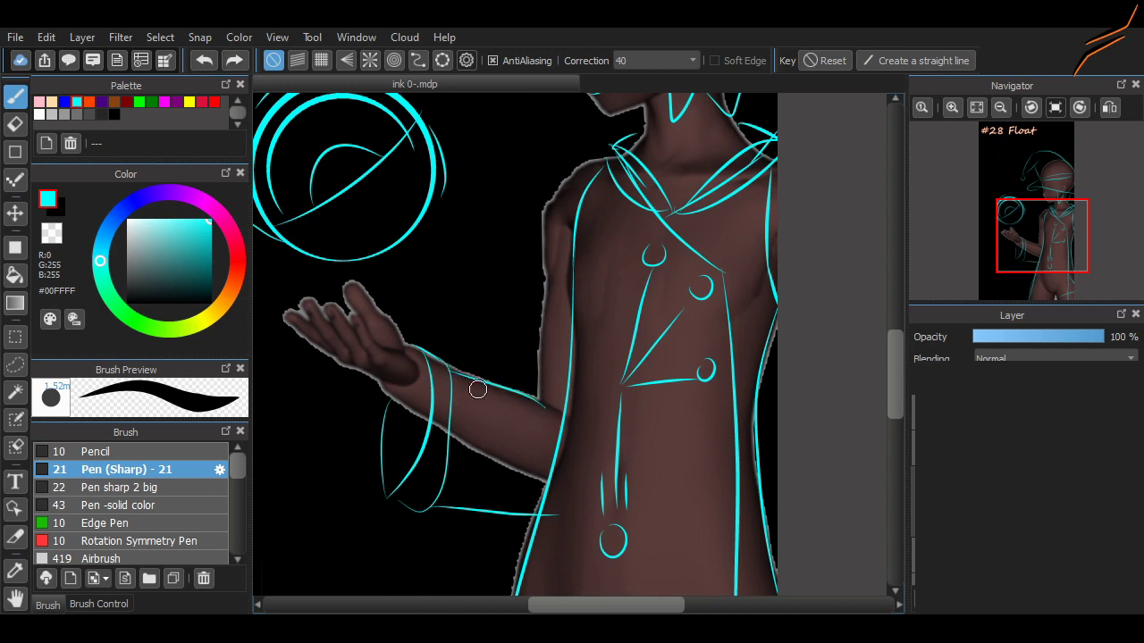
pyautogui.hotkey('ctrl', 'z')
pyautogui.moveTo(432, 356); pyautogui.dragTo(402, 505)
pyautogui.hotkey('ctrl', 'z')
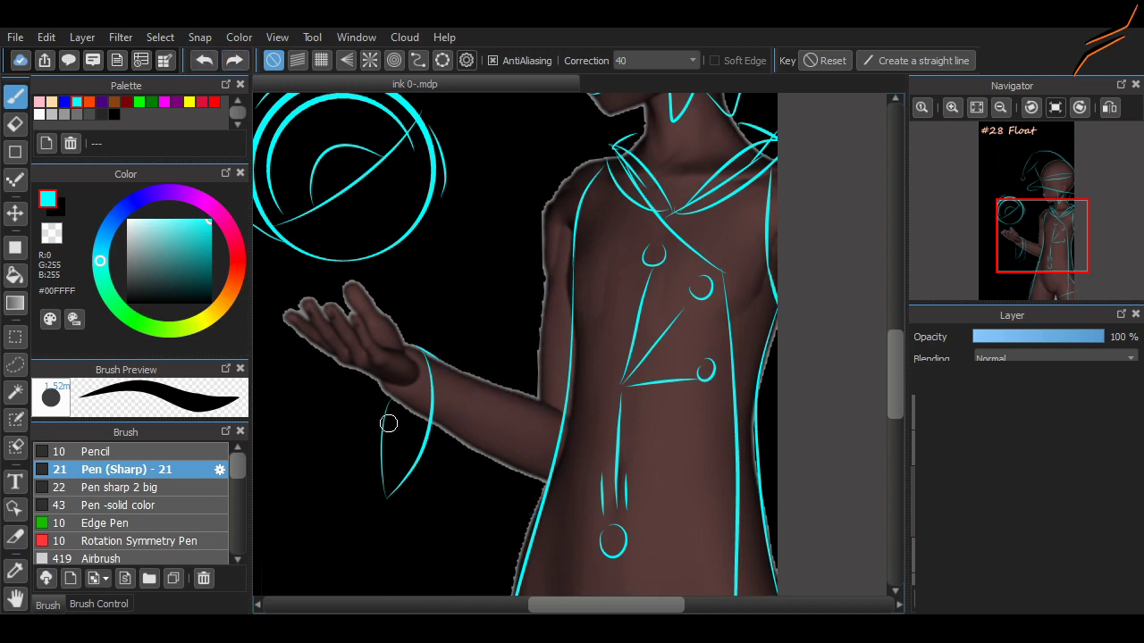
# Draw the wide sleeve hanging below the raised forearm, with an outer hem curve and a curved band around the forearm
pyautogui.moveTo(386, 407); pyautogui.dragTo(439, 434)
pyautogui.hotkey('ctrl', 'z')
pyautogui.moveTo(382, 401); pyautogui.dragTo(417, 448)
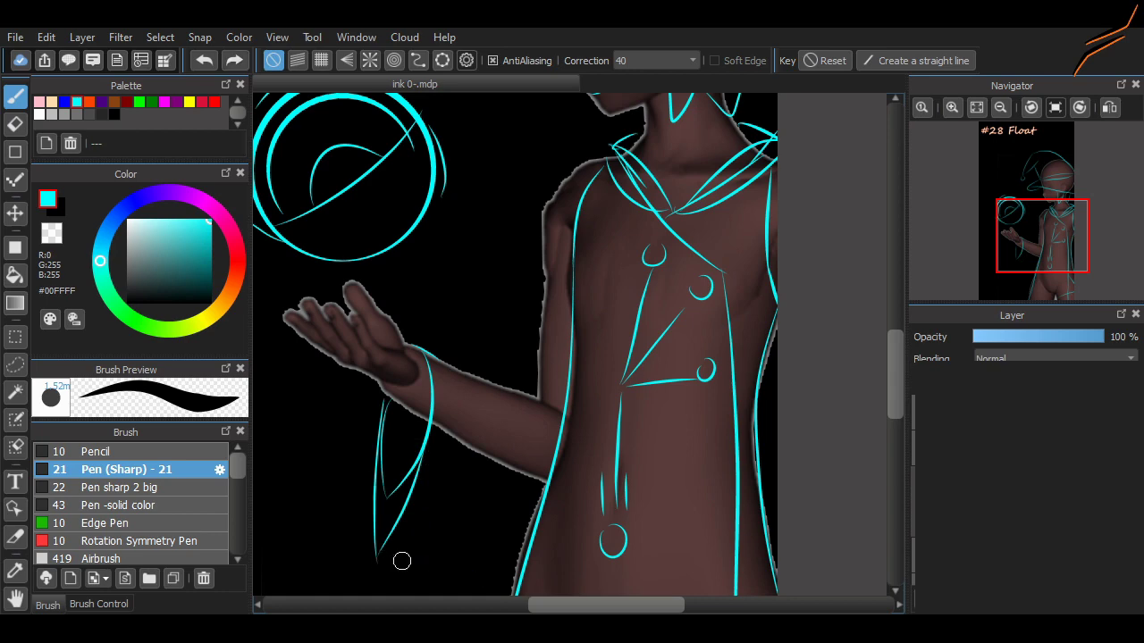
pyautogui.moveTo(402, 561)
pyautogui.mouseDown()
pyautogui.moveTo(472, 401)
pyautogui.moveTo(468, 358)
pyautogui.moveTo(475, 436)
pyautogui.mouseUp()
pyautogui.hotkey('ctrl', 'z')
pyautogui.hotkey('ctrl', 'y')
pyautogui.hotkey('ctrl', 'z')
pyautogui.moveTo(433, 418); pyautogui.dragTo(488, 453)
# Draw small rounded blocks around the arc of the half-disc inside the orb, like gear teeth
pyautogui.scroll(-3, 882, 360)
pyautogui.scroll(7, 882, 360)
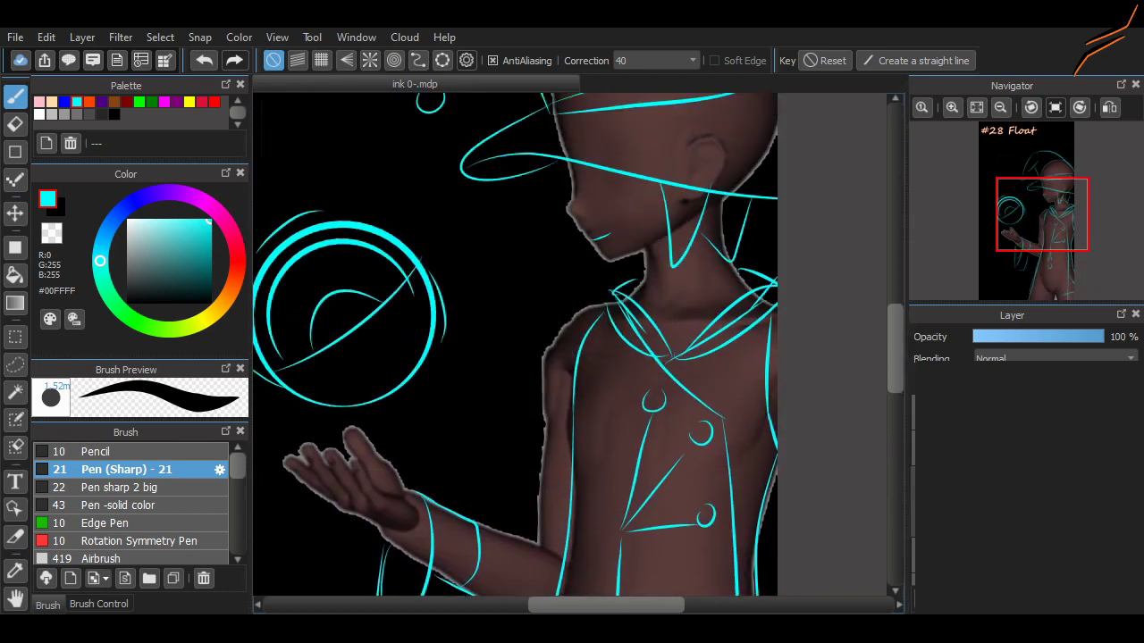
pyautogui.scroll(1, 617, 391)
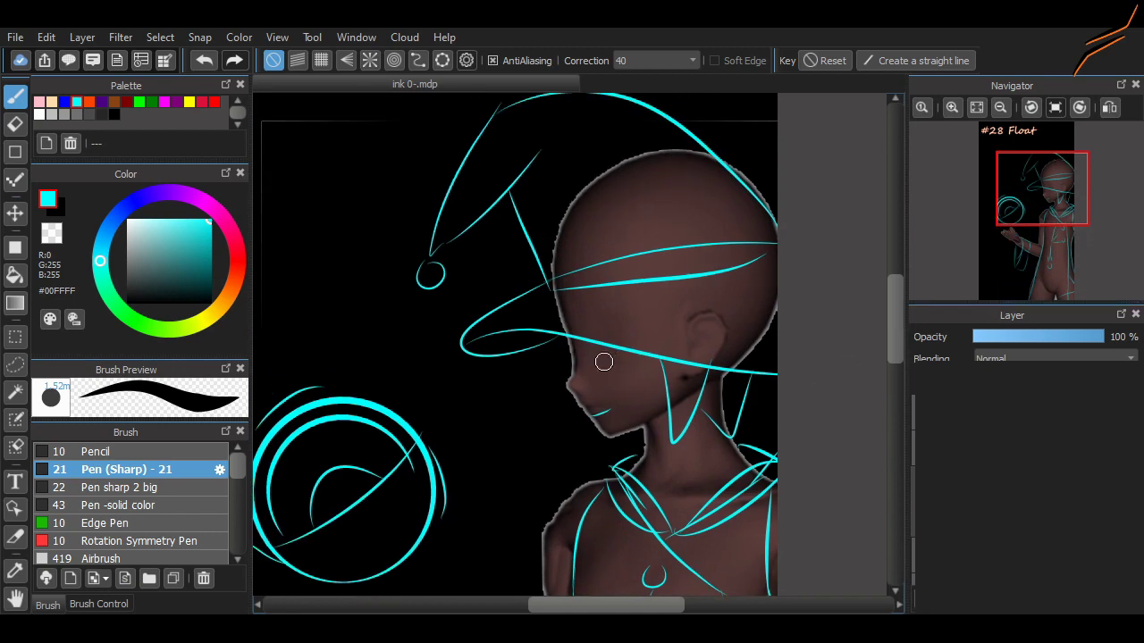
pyautogui.moveTo(357, 465)
pyautogui.mouseDown()
pyautogui.moveTo(465, 375)
pyautogui.moveTo(442, 361)
pyautogui.mouseUp()
pyautogui.moveTo(460, 367); pyautogui.dragTo(471, 357)
pyautogui.scroll(-3, 755, 325)
# Try two curved wisps rising from the sides of the orb toward a point above it
pyautogui.moveTo(357, 294)
pyautogui.mouseDown()
pyautogui.moveTo(447, 204)
pyautogui.moveTo(458, 121)
pyautogui.mouseUp()
pyautogui.moveTo(534, 256); pyautogui.dragTo(553, 361)
pyautogui.hotkey('ctrl', 'z')
pyautogui.moveTo(497, 196); pyautogui.dragTo(552, 344)
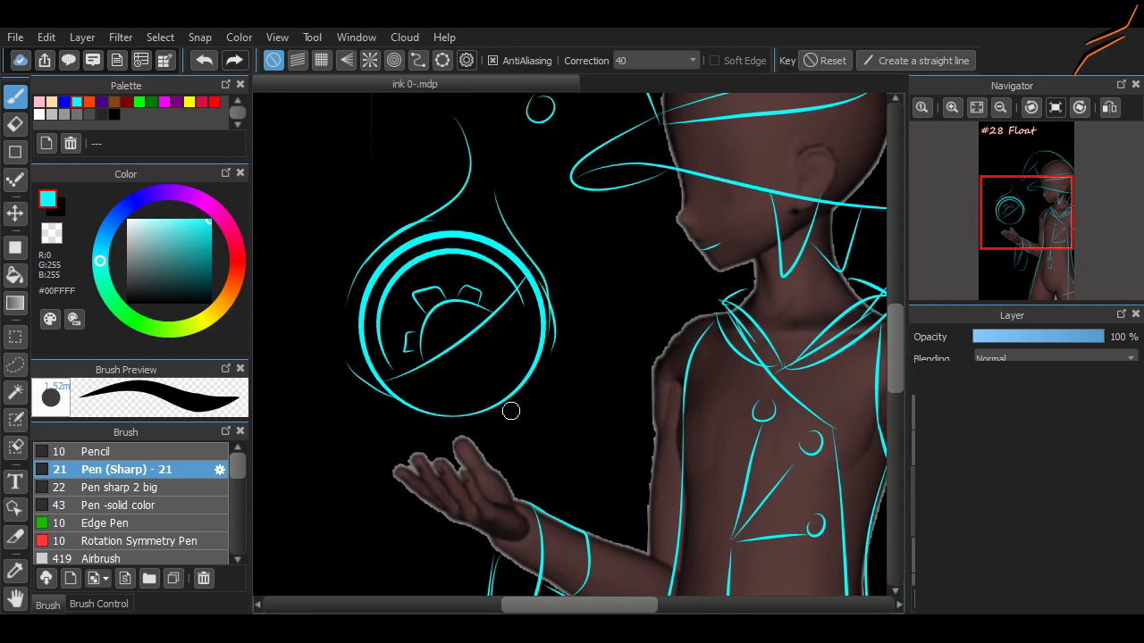
pyautogui.scroll(10, 880, 430)
pyautogui.scroll(-20, 858, 406)
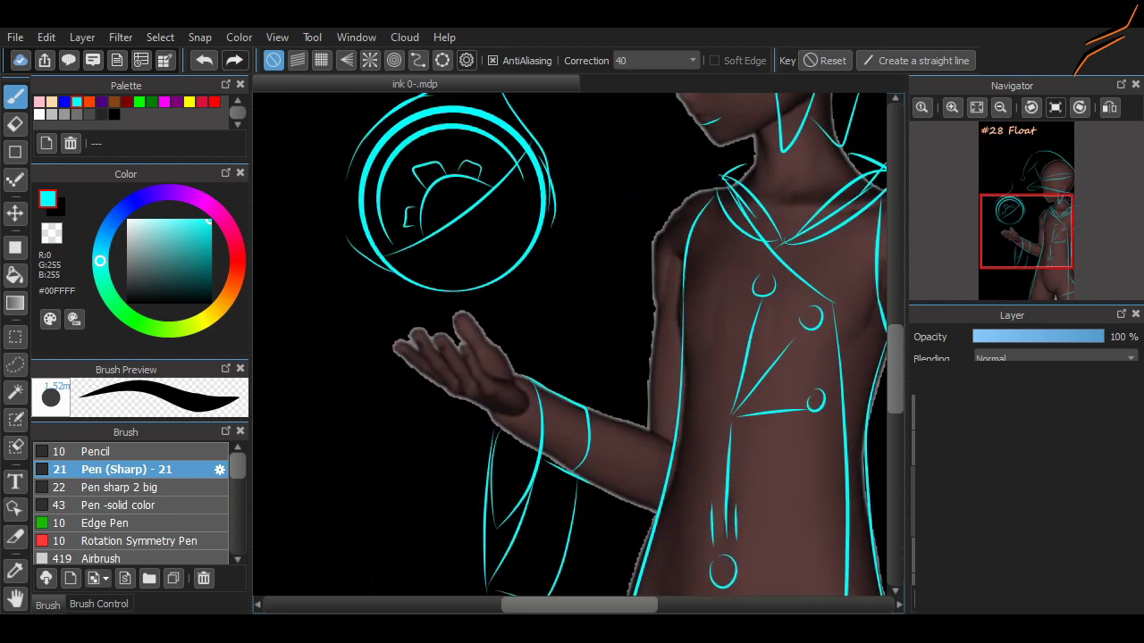
pyautogui.scroll(6, 836, 384)
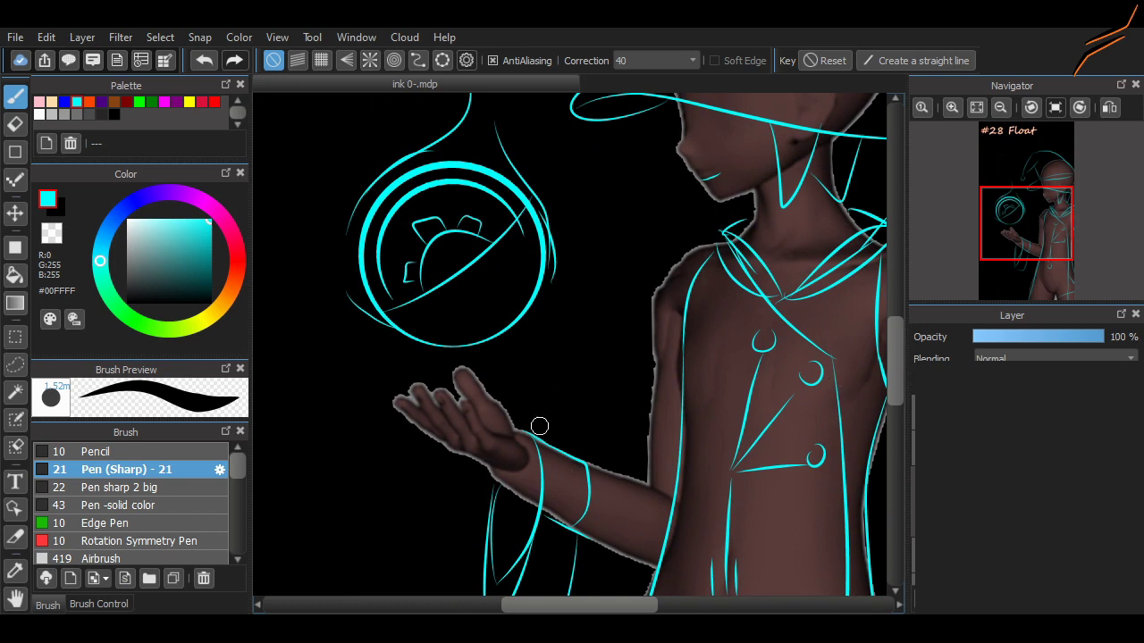
pyautogui.moveTo(540, 426)
pyautogui.mouseDown()
pyautogui.moveTo(595, 357)
pyautogui.moveTo(599, 329)
pyautogui.mouseUp()
pyautogui.hotkey('ctrl', 'z')
pyautogui.scroll(-10, 590, 331)
pyautogui.moveTo(538, 293); pyautogui.dragTo(584, 323)
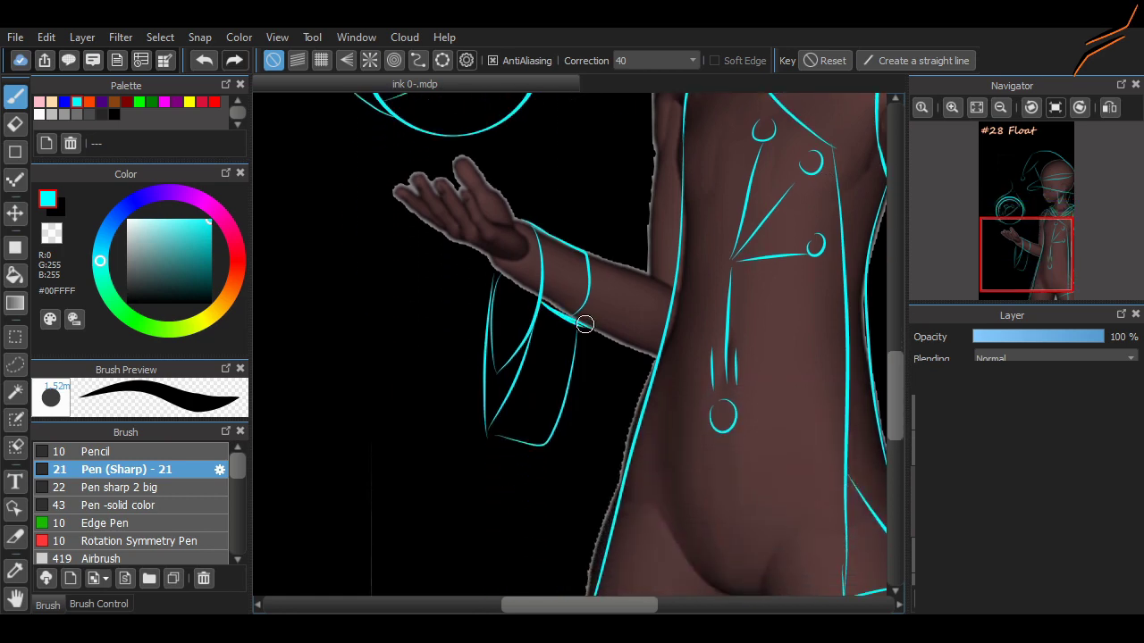
pyautogui.hotkey('ctrl', 'z')
pyautogui.moveTo(501, 436); pyautogui.dragTo(633, 349)
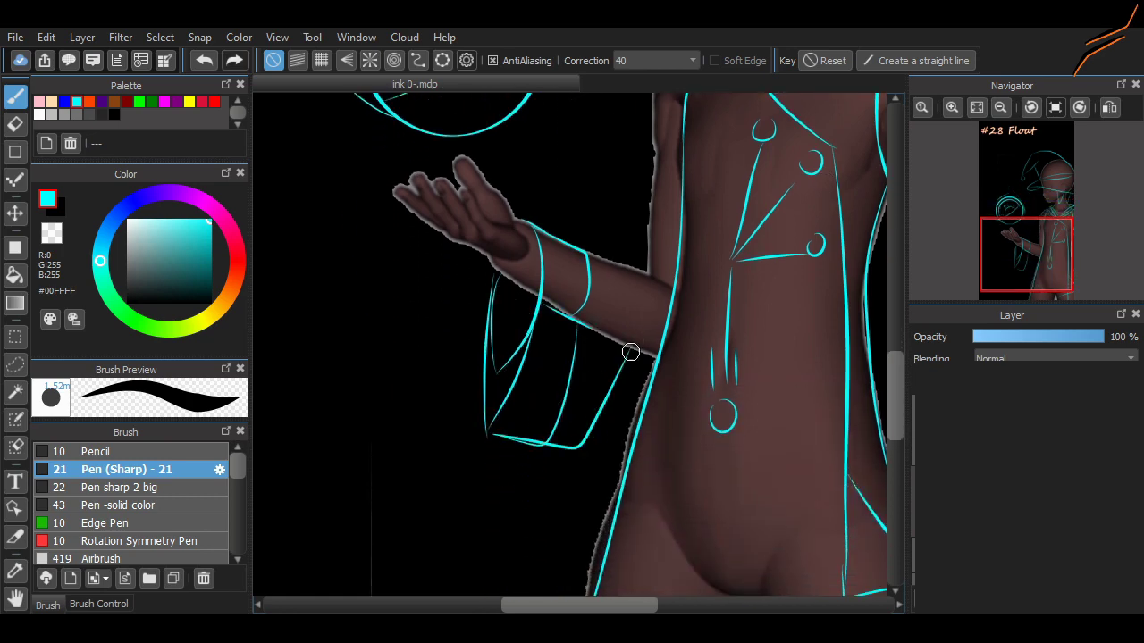
pyautogui.hotkey('ctrl', 'z')
pyautogui.hotkey('ctrl', 'z')
pyautogui.moveTo(626, 263)
pyautogui.mouseDown()
pyautogui.moveTo(631, 357)
pyautogui.moveTo(550, 435)
pyautogui.mouseUp()
pyautogui.hotkey('ctrl', 'z')
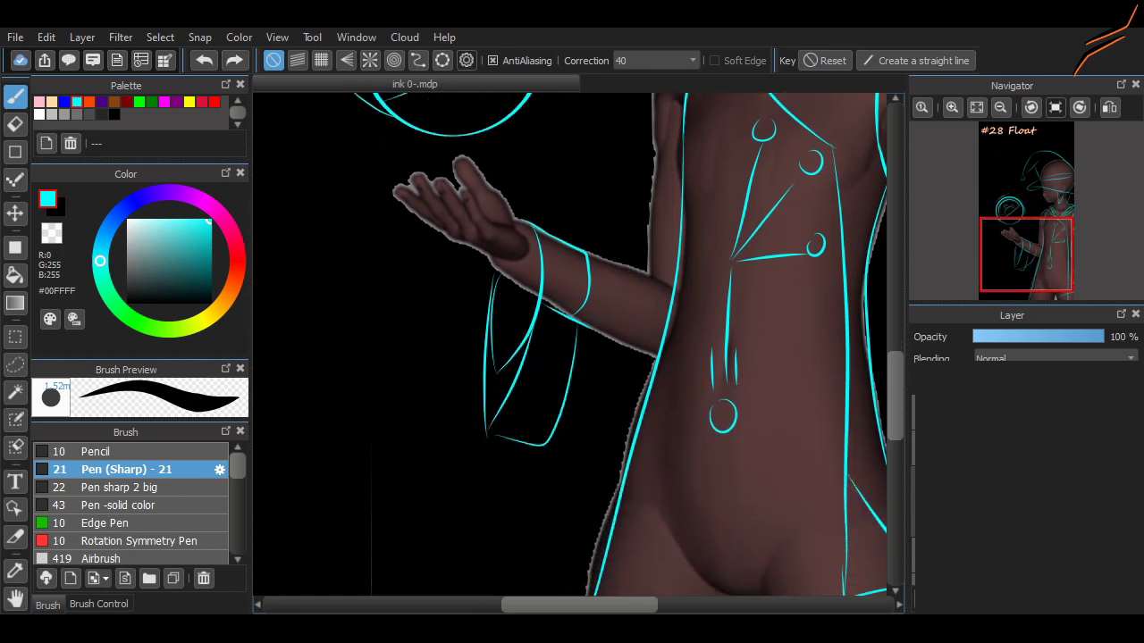
# Undo the two wisps above the orb and redraw the gear tooth at the lower end of the half-disc
pyautogui.scroll(15, 565, 444)
pyautogui.scroll(-10, 566, 444)
pyautogui.scroll(3, 572, 344)
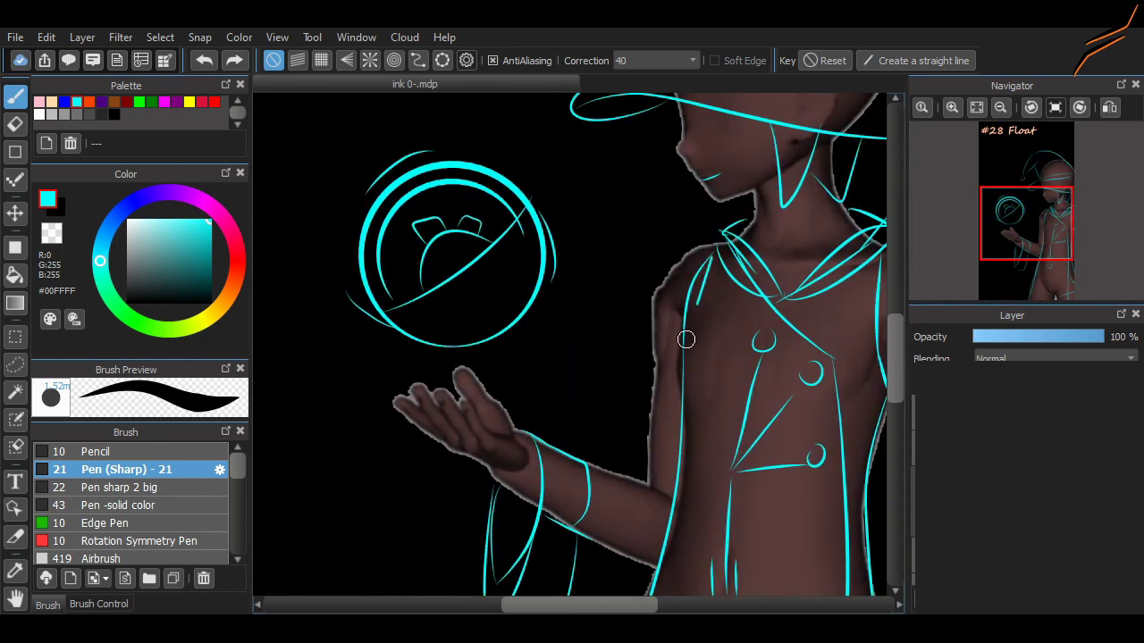
pyautogui.hscroll(2, 571, 344)
pyautogui.scroll(-10, 572, 344)
pyautogui.scroll(2, 782, 435)
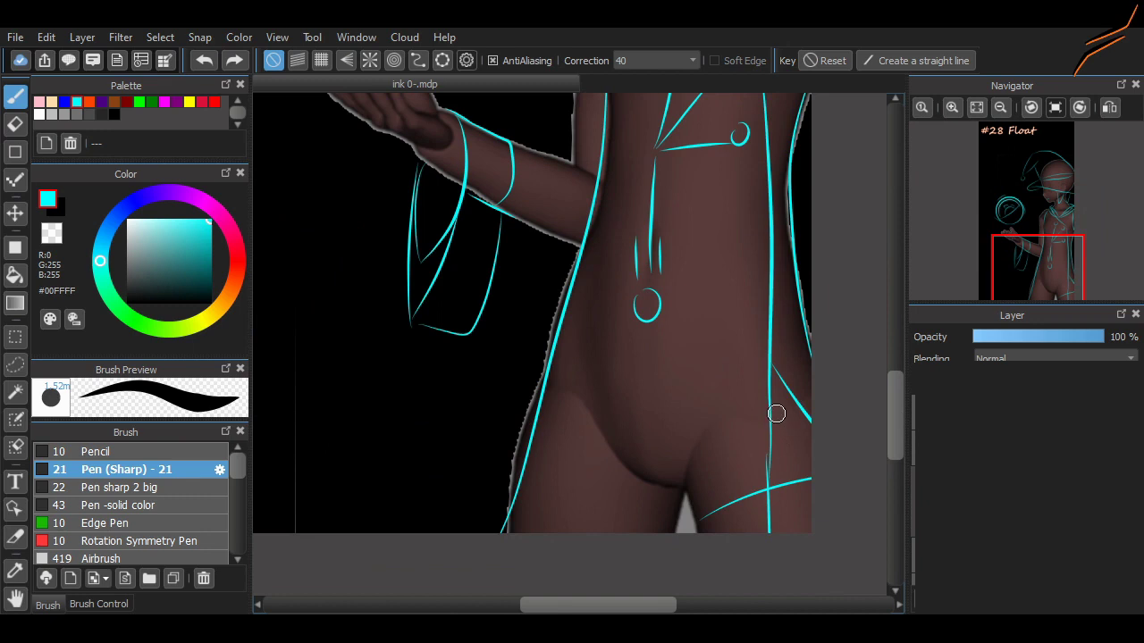
pyautogui.scroll(15, 782, 422)
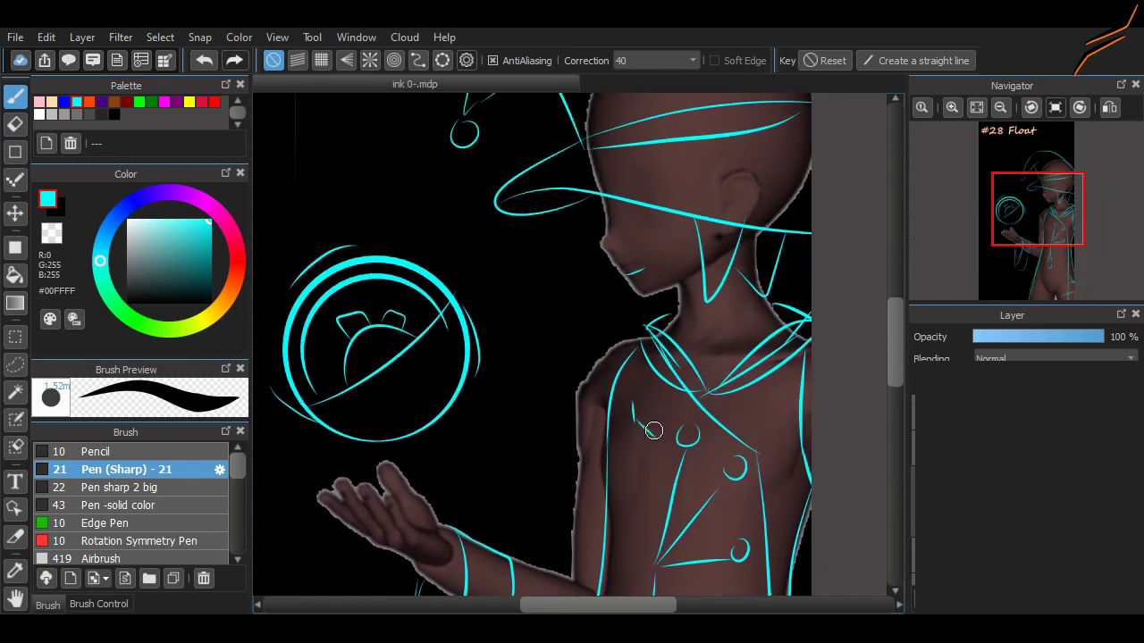
pyautogui.hscroll(-5, 493, 395)
pyautogui.hscroll(4, 493, 395)
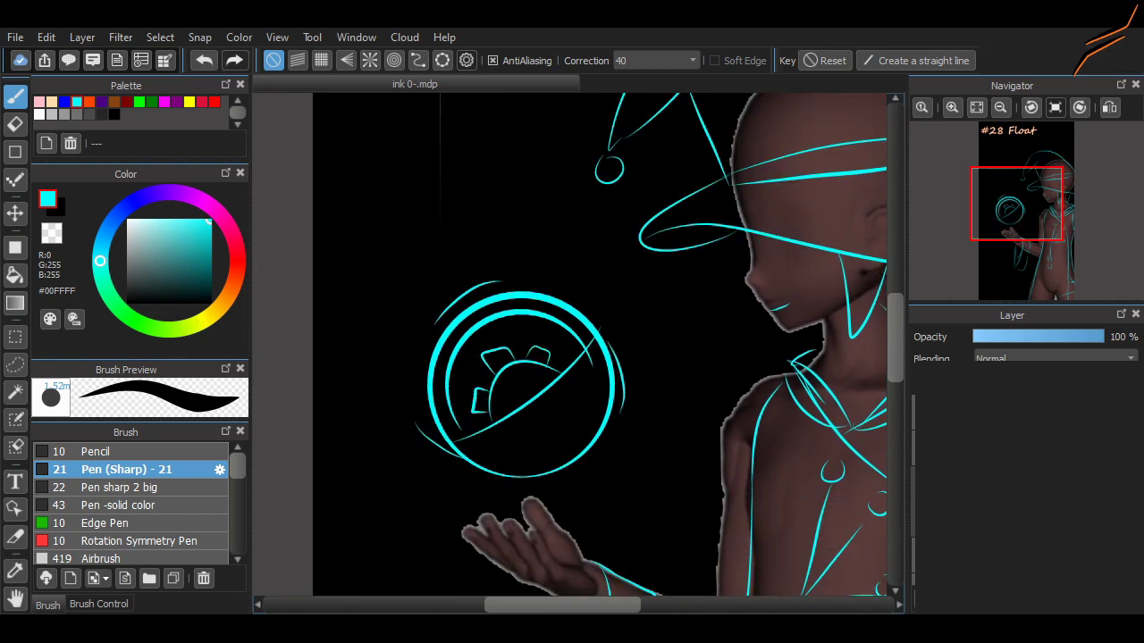
# Draw narrow tapered lines along the fingers of the raised hand beneath the orb
pyautogui.scroll(-4, 494, 395)
pyautogui.scroll(-1, 827, 377)
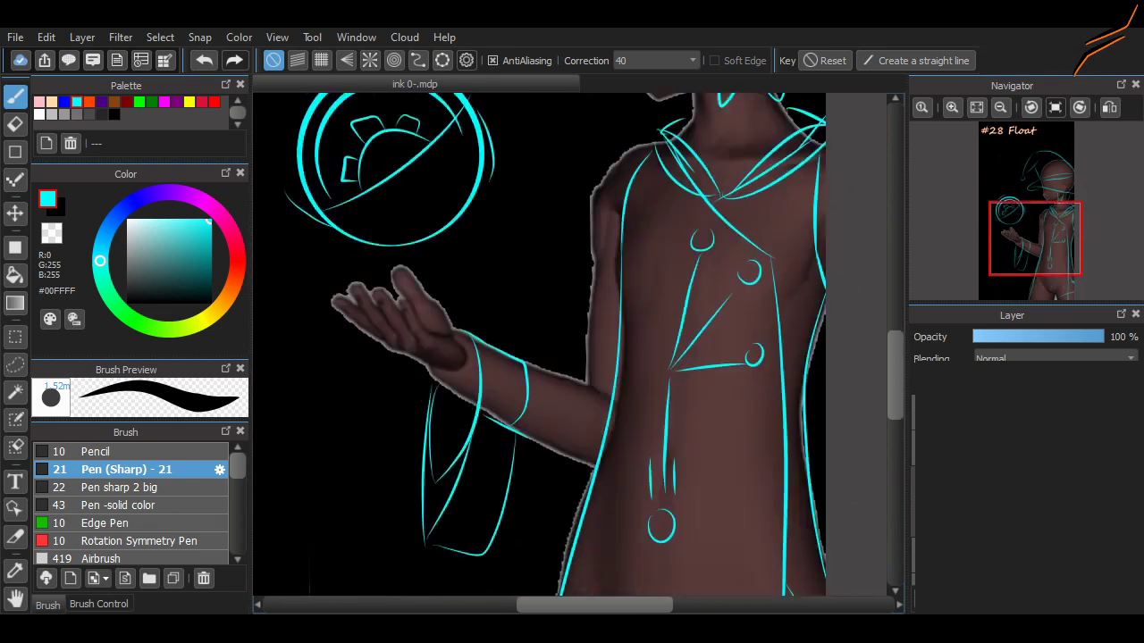
pyautogui.scroll(3, 827, 377)
pyautogui.hscroll(-4, 536, 489)
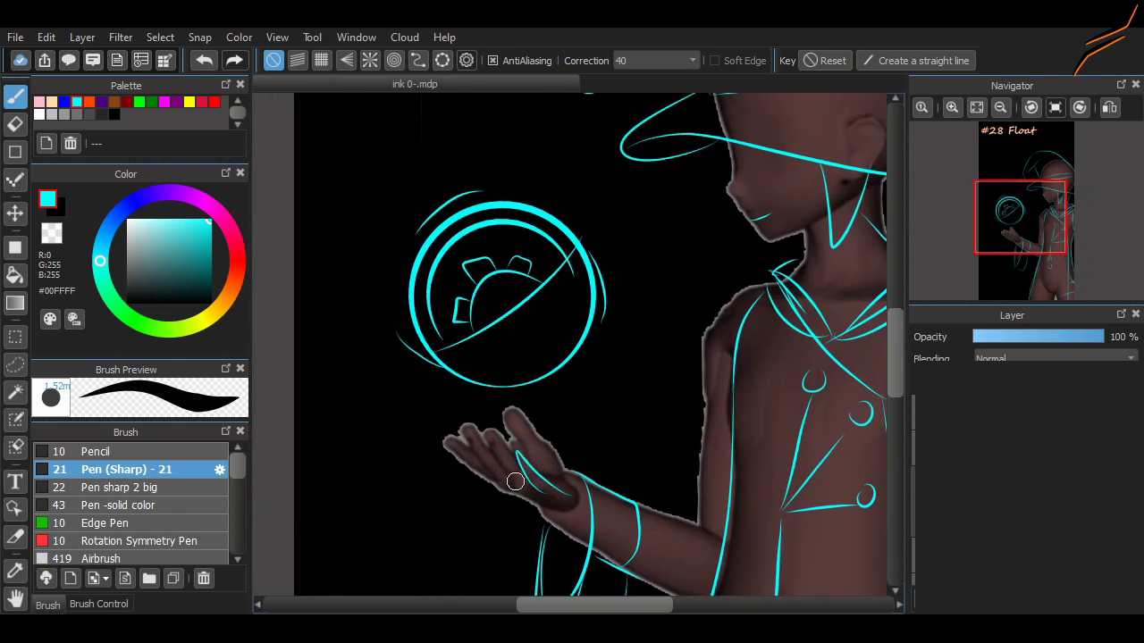
pyautogui.hotkey('ctrl', 'z')
pyautogui.moveTo(466, 430); pyautogui.dragTo(493, 469)
pyautogui.hotkey('ctrl', 'z')
pyautogui.hotkey('ctrl', 'z')
pyautogui.moveTo(447, 440); pyautogui.dragTo(490, 461)
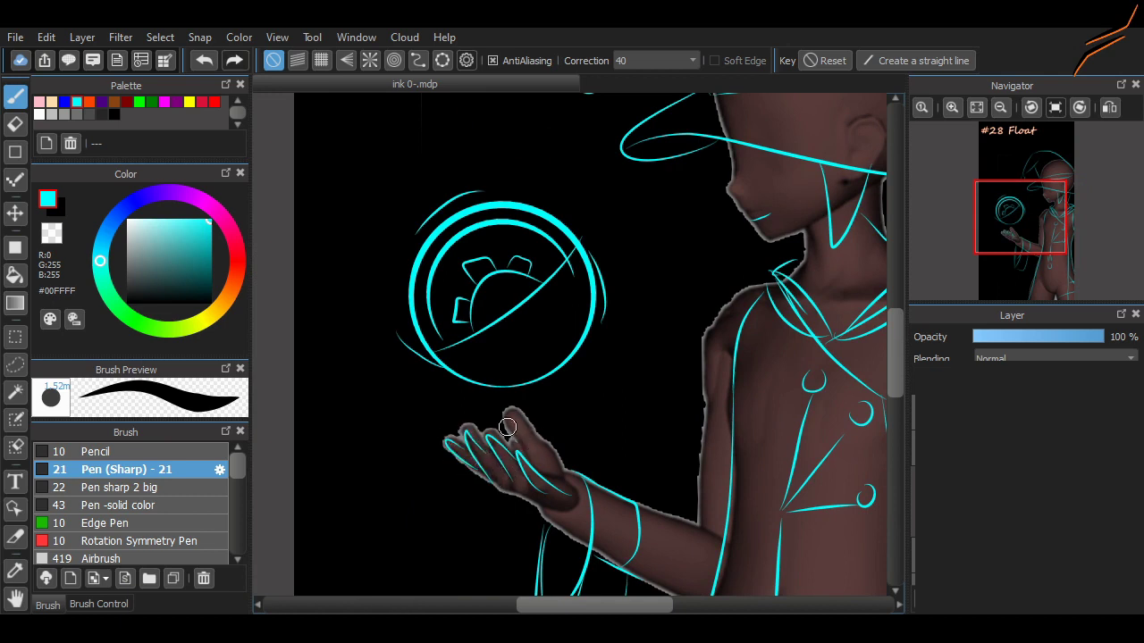
pyautogui.hotkey('ctrl', 'z')
pyautogui.moveTo(511, 422); pyautogui.dragTo(564, 493)
pyautogui.hotkey('ctrl', 'z')
# Try a column of short rungs between the robe's front edge and its far-side contour along the waist
pyautogui.moveTo(1019, 217); pyautogui.dragTo(1034, 266)
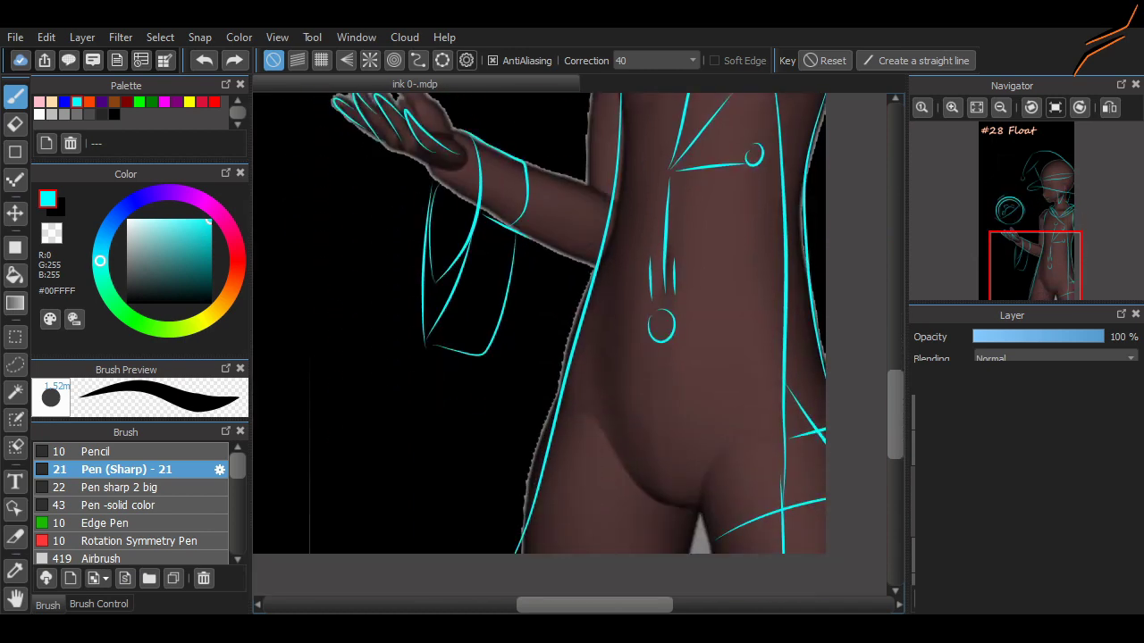
pyautogui.scroll(10, 538, 346)
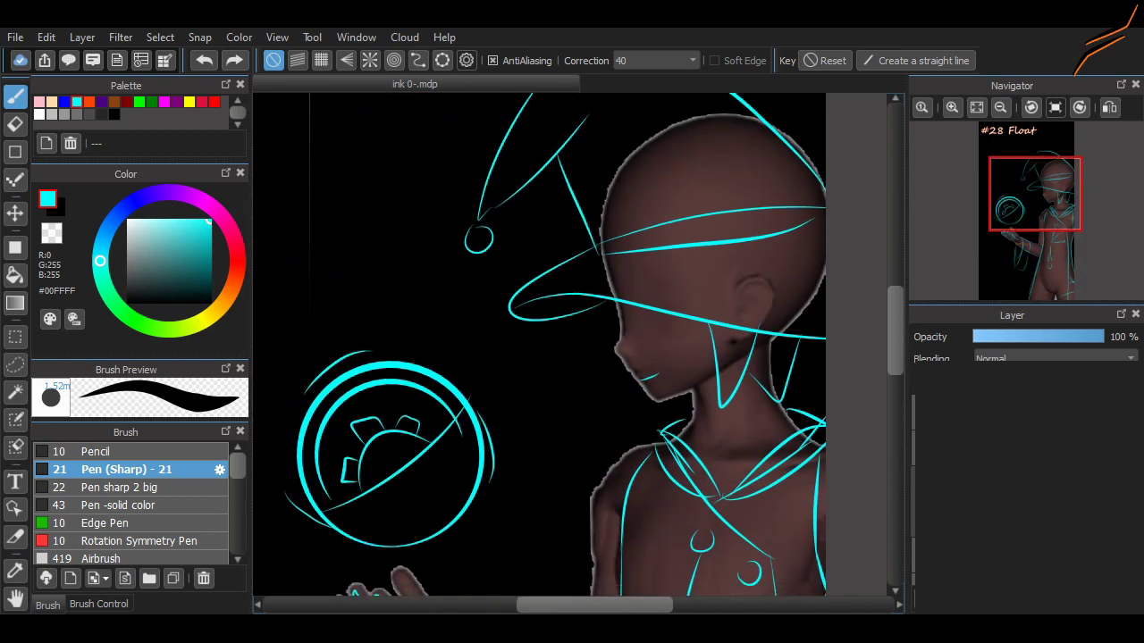
pyautogui.scroll(-5, 539, 346)
pyautogui.moveTo(742, 375); pyautogui.dragTo(743, 374)
pyautogui.scroll(-5, 796, 374)
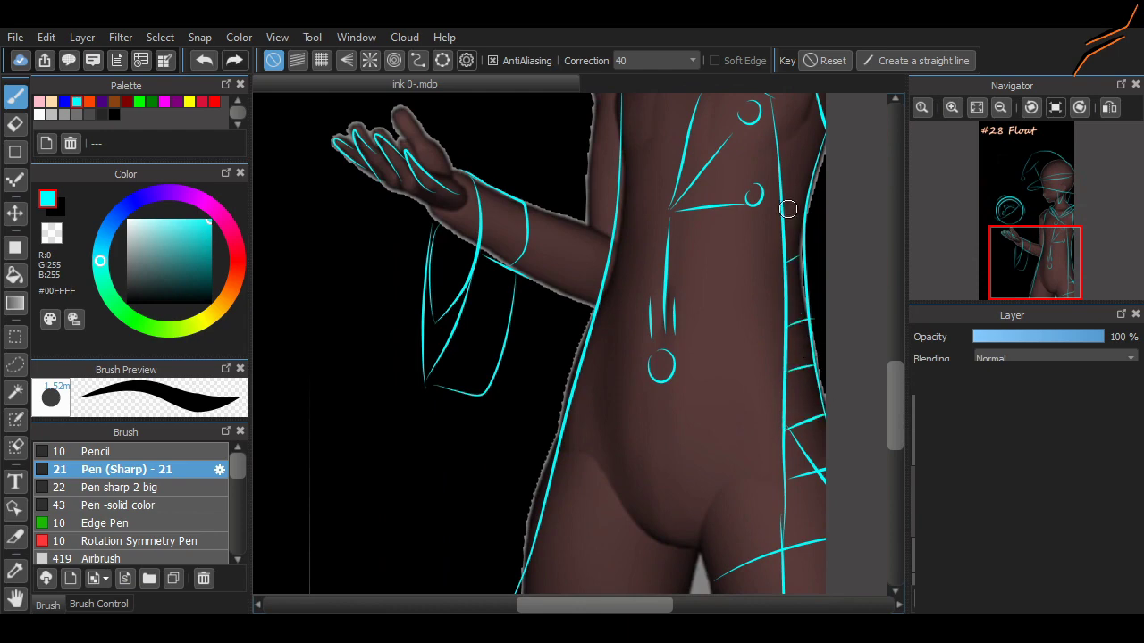
pyautogui.scroll(5, 882, 376)
pyautogui.scroll(-5, 882, 376)
pyautogui.hotkey('ctrl', 'z')
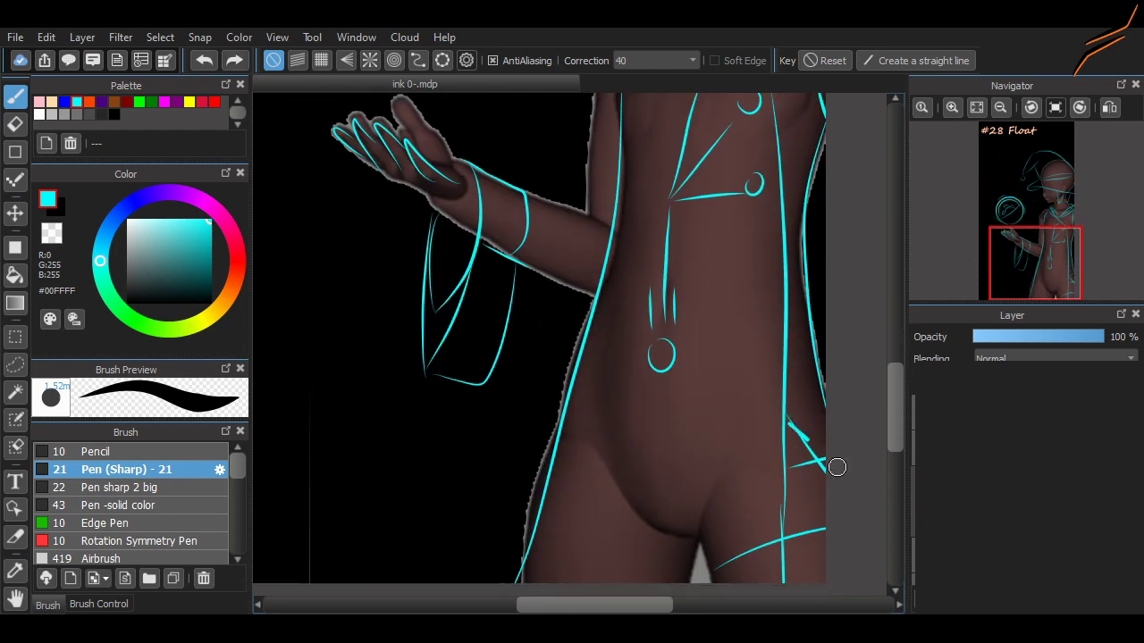
pyautogui.moveTo(787, 419); pyautogui.dragTo(849, 486)
pyautogui.hotkey('ctrl', 'z')
# Lower the opacity of the cyan sketch and the shaded body base so they serve as a dim guide
pyautogui.scroll(-4, 763, 405)
pyautogui.scroll(2, 763, 406)
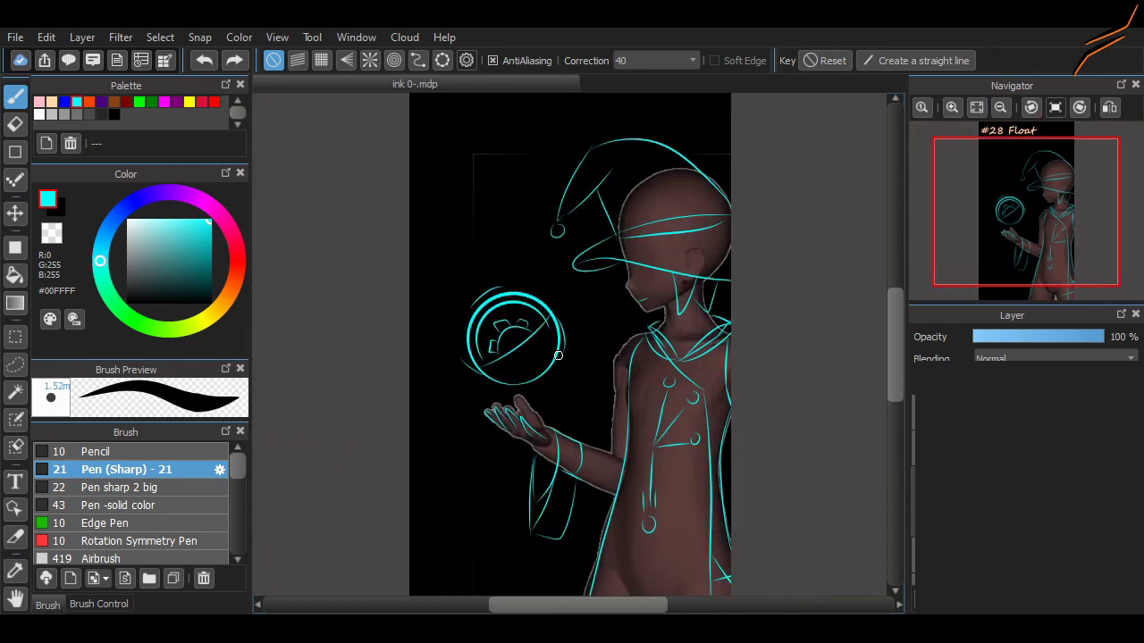
pyautogui.scroll(-2, 763, 405)
pyautogui.scroll(3, 763, 406)
pyautogui.scroll(-2, 763, 406)
pyautogui.moveTo(1104, 337)
pyautogui.mouseDown()
pyautogui.moveTo(1010, 336)
pyautogui.moveTo(1105, 337)
pyautogui.mouseUp()
# Set the drawing color to white (#FFFFFF) and select the Pen (Sharp) - 21 brush for inking
pyautogui.click(39, 114)
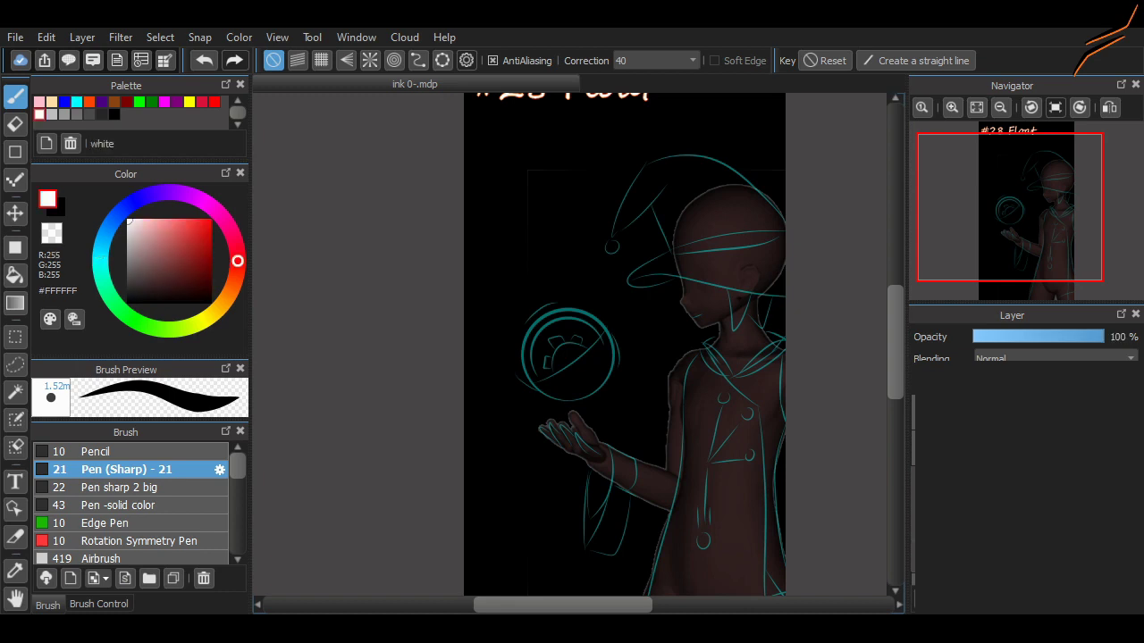
pyautogui.scroll(2, 704, 462)
pyautogui.click(116, 487)
pyautogui.click(126, 469)
pyautogui.scroll(2, 666, 514)
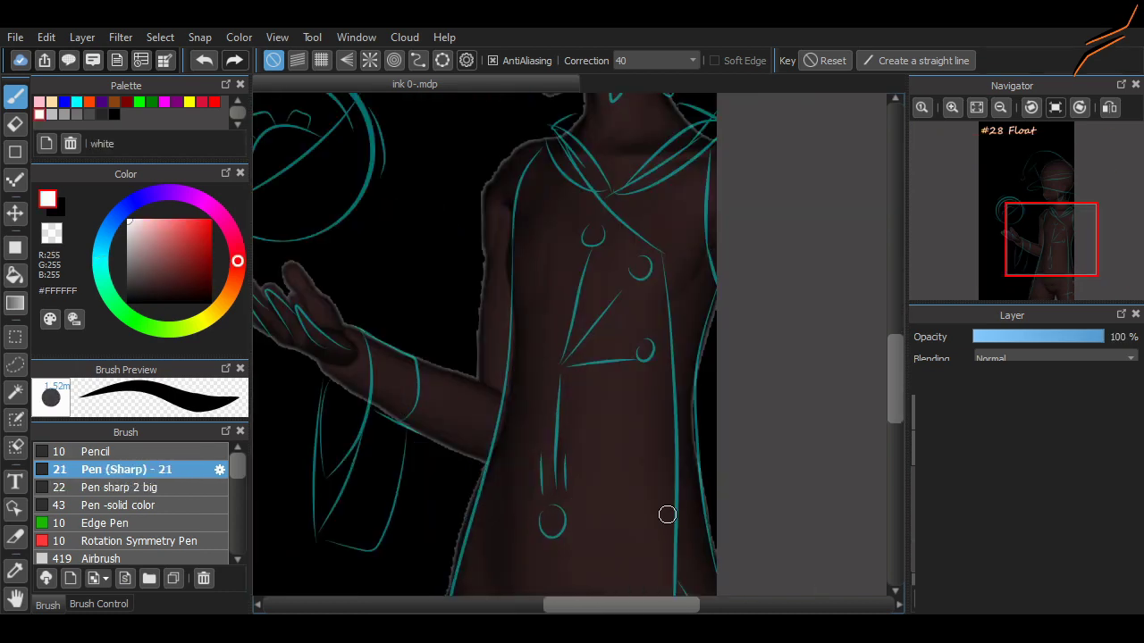
pyautogui.moveTo(544, 404); pyautogui.dragTo(623, 456)
pyautogui.hotkey('ctrl', 'z')
# Ink the lower edge of the hat brim in white with one long curve across the face and past the ear
pyautogui.scroll(5, 626, 357)
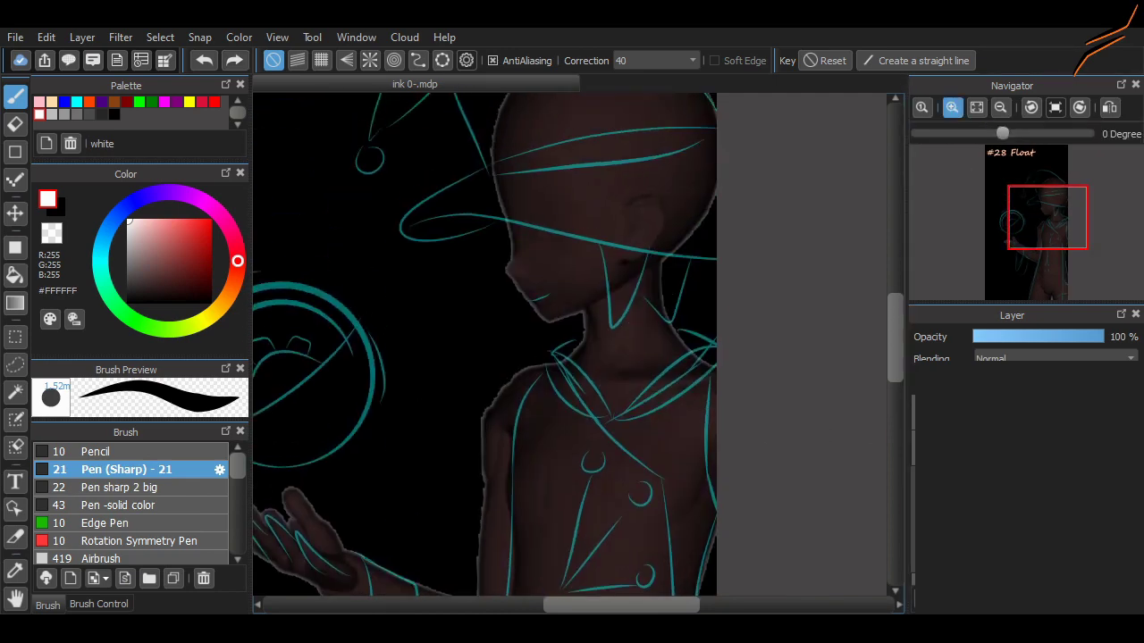
pyautogui.scroll(2, 801, 365)
pyautogui.moveTo(333, 318)
pyautogui.mouseDown()
pyautogui.moveTo(867, 365)
pyautogui.moveTo(682, 345)
pyautogui.moveTo(804, 362)
pyautogui.mouseUp()
pyautogui.hotkey('ctrl', 'z')
pyautogui.hotkey('ctrl', 'z')
pyautogui.moveTo(449, 323); pyautogui.dragTo(409, 325)
pyautogui.hotkey('ctrl', 'z')
pyautogui.moveTo(322, 322)
pyautogui.mouseDown()
pyautogui.moveTo(436, 239)
pyautogui.moveTo(572, 218)
pyautogui.mouseUp()
pyautogui.hotkey('ctrl', 'z')
pyautogui.moveTo(418, 349); pyautogui.dragTo(540, 441)
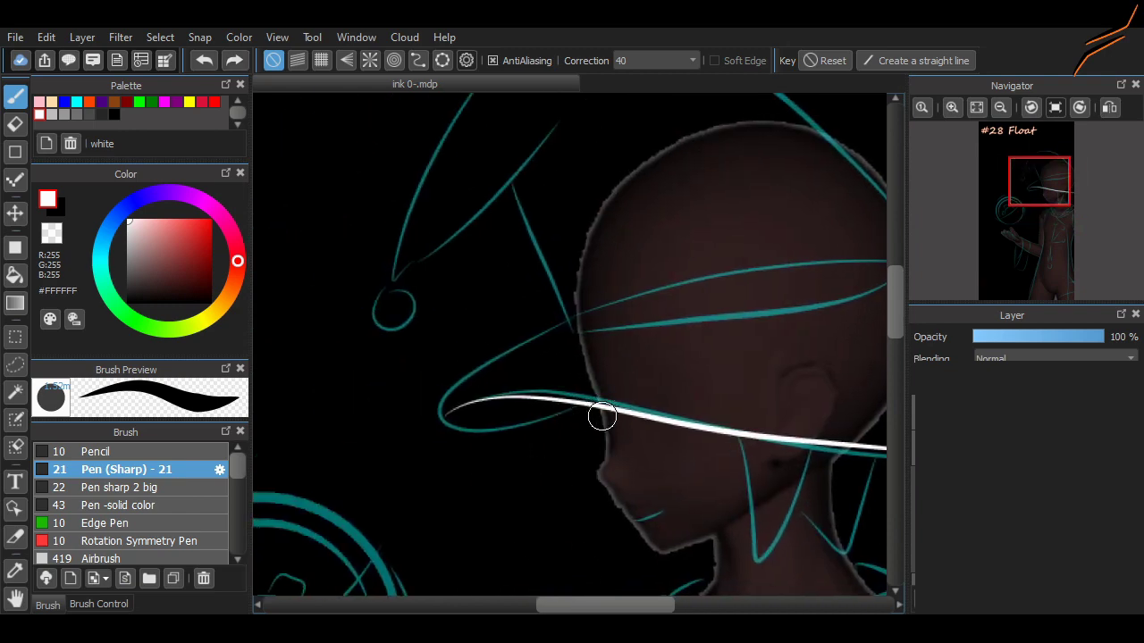
# Ink the face profile in white from the brim down to the nose, around the chin and along the jaw
pyautogui.moveTo(602, 416)
pyautogui.mouseDown()
pyautogui.moveTo(685, 541)
pyautogui.moveTo(677, 556)
pyautogui.moveTo(728, 532)
pyautogui.mouseUp()
pyautogui.hotkey('ctrl', 'z')
pyautogui.scroll(-3, 871, 371)
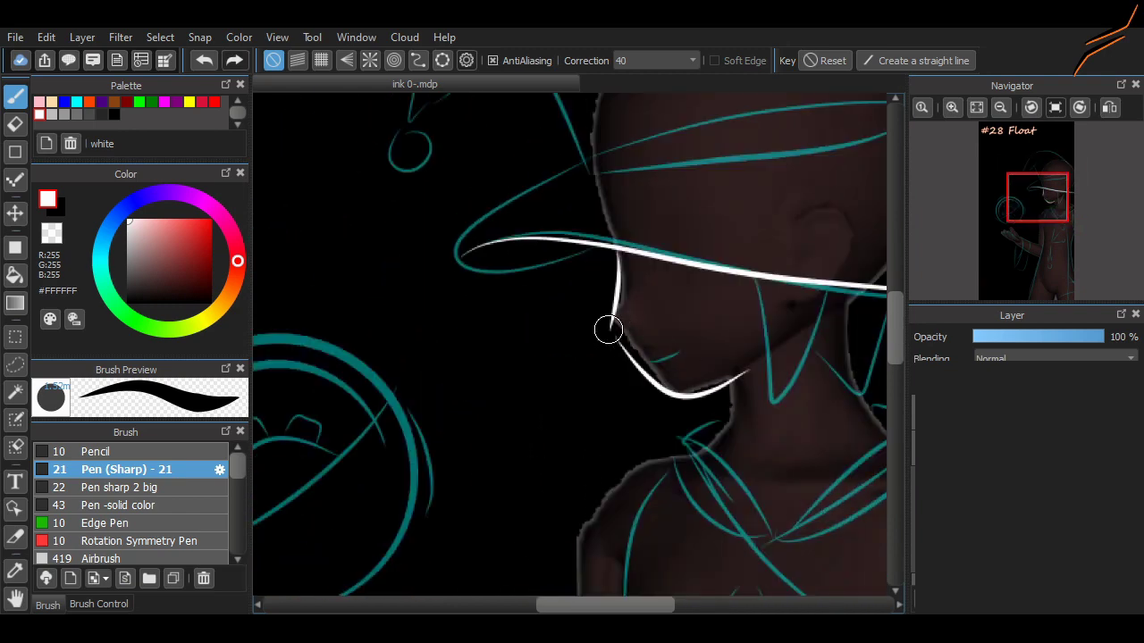
pyautogui.hotkey('ctrl', 'z')
pyautogui.moveTo(612, 325); pyautogui.dragTo(625, 353)
# Ink the two pointed hair locks hanging below the brim beside the jaw and behind the neck
pyautogui.moveTo(755, 282)
pyautogui.mouseDown()
pyautogui.moveTo(825, 327)
pyautogui.moveTo(831, 313)
pyautogui.mouseUp()
pyautogui.hscroll(3, 687, 446)
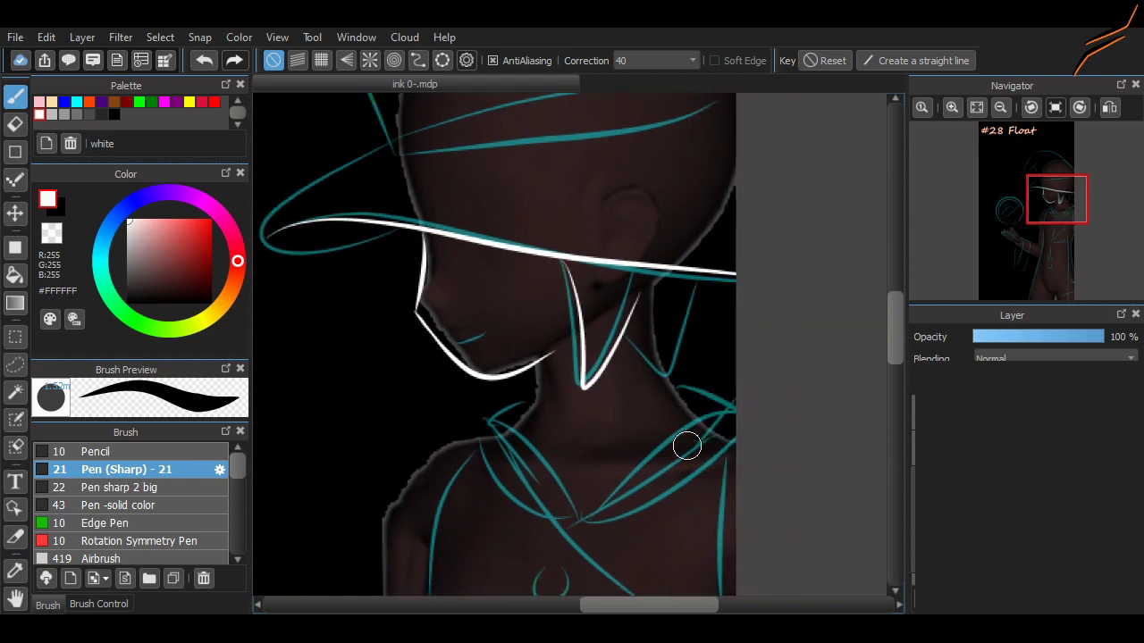
pyautogui.moveTo(625, 333); pyautogui.dragTo(683, 295)
pyautogui.hotkey('ctrl', 'z')
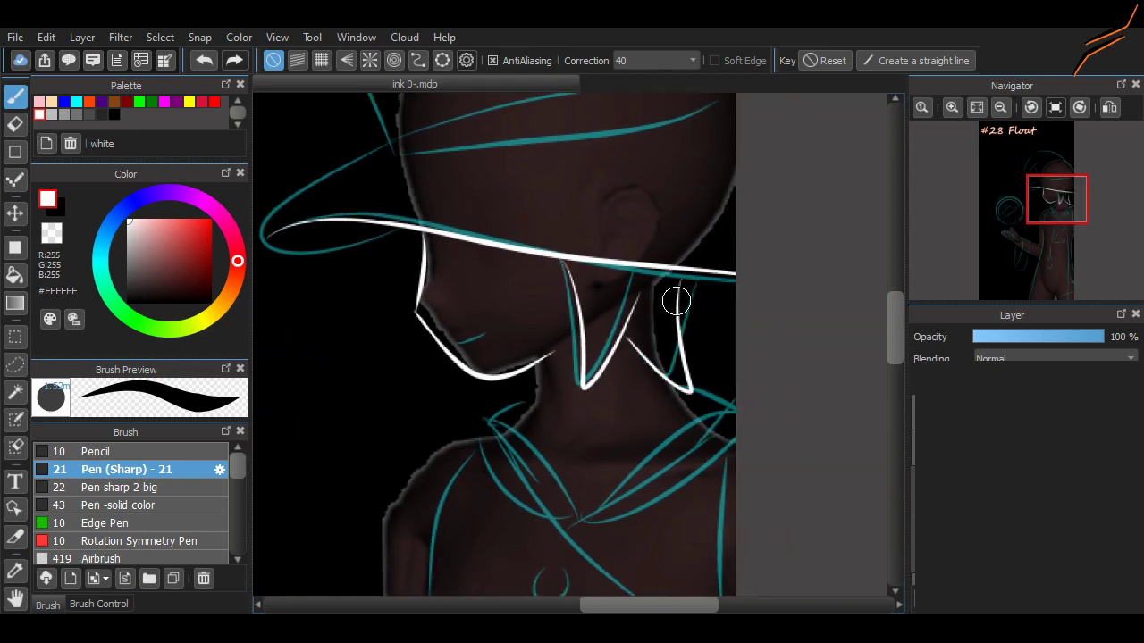
# Ink the lower edge of the hat band, the underside of the drooping tip and the hat's front edge
pyautogui.scroll(4, 747, 348)
pyautogui.moveTo(422, 336)
pyautogui.mouseDown()
pyautogui.moveTo(515, 334)
pyautogui.moveTo(699, 297)
pyautogui.mouseUp()
pyautogui.hscroll(-3, 699, 297)
pyautogui.moveTo(594, 322); pyautogui.dragTo(543, 238)
pyautogui.hotkey('ctrl', 'z')
pyautogui.moveTo(438, 291)
pyautogui.mouseDown()
pyautogui.moveTo(603, 183)
pyautogui.moveTo(620, 349)
pyautogui.mouseUp()
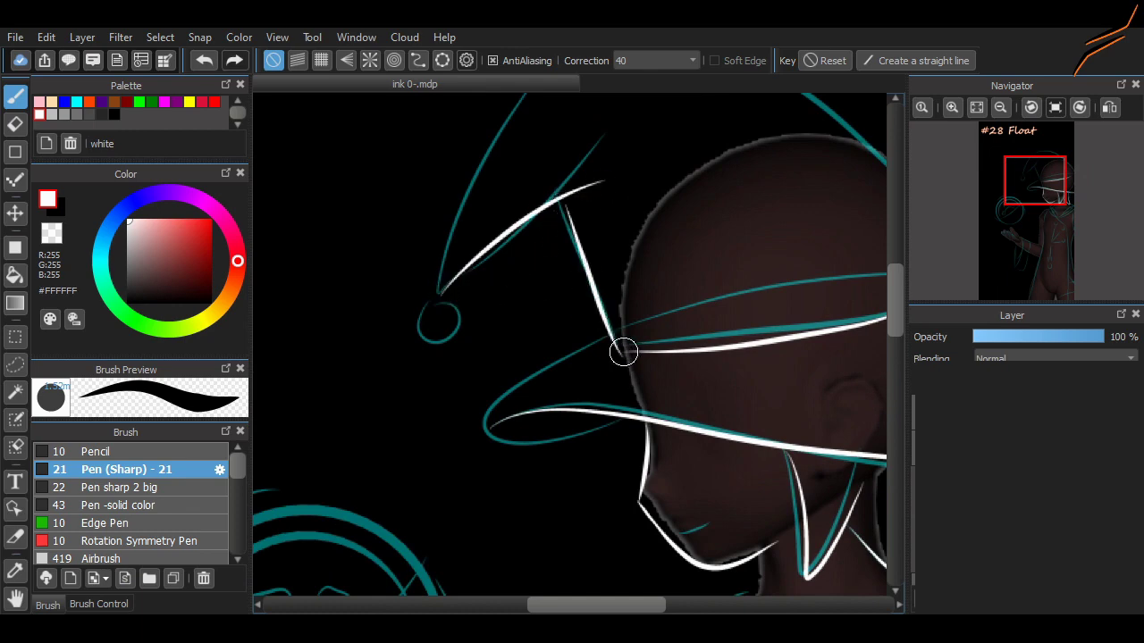
pyautogui.hotkey('ctrl', 'z')
pyautogui.moveTo(560, 204); pyautogui.dragTo(622, 346)
pyautogui.hotkey('ctrl', 'z')
# Ink the hat's outer contour from the drooping tip over the crown and down the back to the band
pyautogui.moveTo(450, 290)
pyautogui.mouseDown()
pyautogui.moveTo(462, 472)
pyautogui.moveTo(492, 416)
pyautogui.mouseUp()
pyautogui.hotkey('ctrl', 'z')
pyautogui.moveTo(451, 474)
pyautogui.mouseDown()
pyautogui.moveTo(682, 217)
pyautogui.moveTo(784, 214)
pyautogui.moveTo(592, 224)
pyautogui.moveTo(771, 477)
pyautogui.mouseUp()
pyautogui.moveTo(709, 545); pyautogui.dragTo(749, 308)
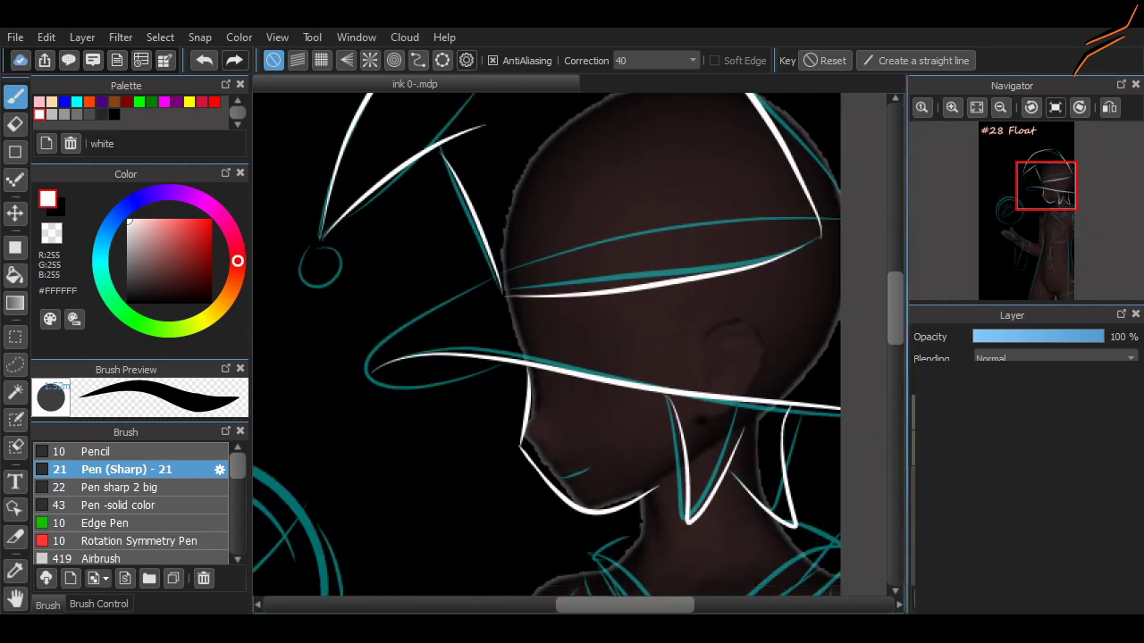
# Ink the brim's upper contour and curled front, and erase the overlapping line ends where it meets the hat
pyautogui.moveTo(505, 369)
pyautogui.mouseDown()
pyautogui.moveTo(378, 375)
pyautogui.moveTo(416, 314)
pyautogui.moveTo(549, 255)
pyautogui.moveTo(496, 262)
pyautogui.mouseUp()
pyautogui.press('e')
pyautogui.moveTo(663, 225); pyautogui.dragTo(729, 227)
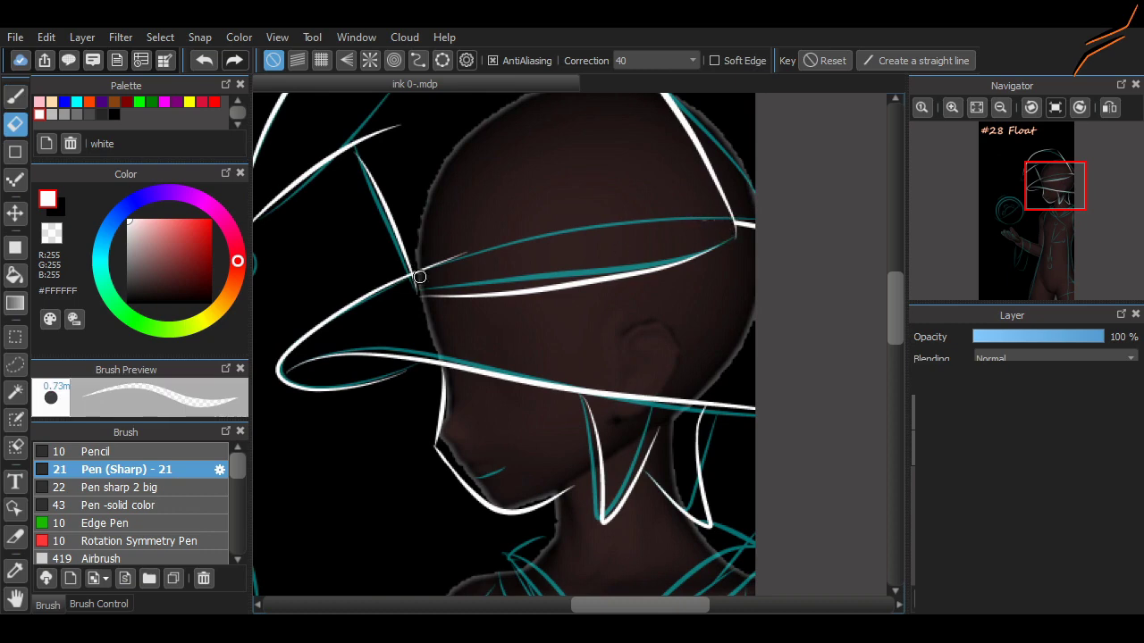
# Ink the small mouth lines in white and add a short curved line on the face beneath the brim
pyautogui.press('b')
pyautogui.moveTo(489, 478); pyautogui.dragTo(582, 483)
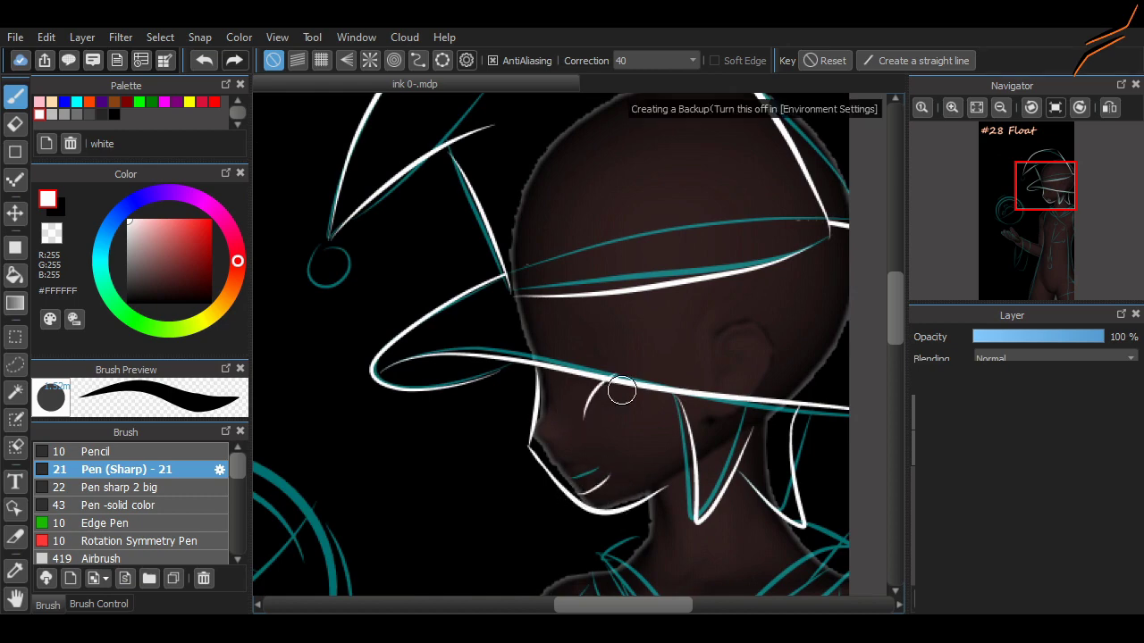
# Try a curved line on the face beneath the brim, and remove it together with the white mouth lines
pyautogui.moveTo(576, 377); pyautogui.dragTo(658, 409)
pyautogui.hotkey('ctrl', 'z')
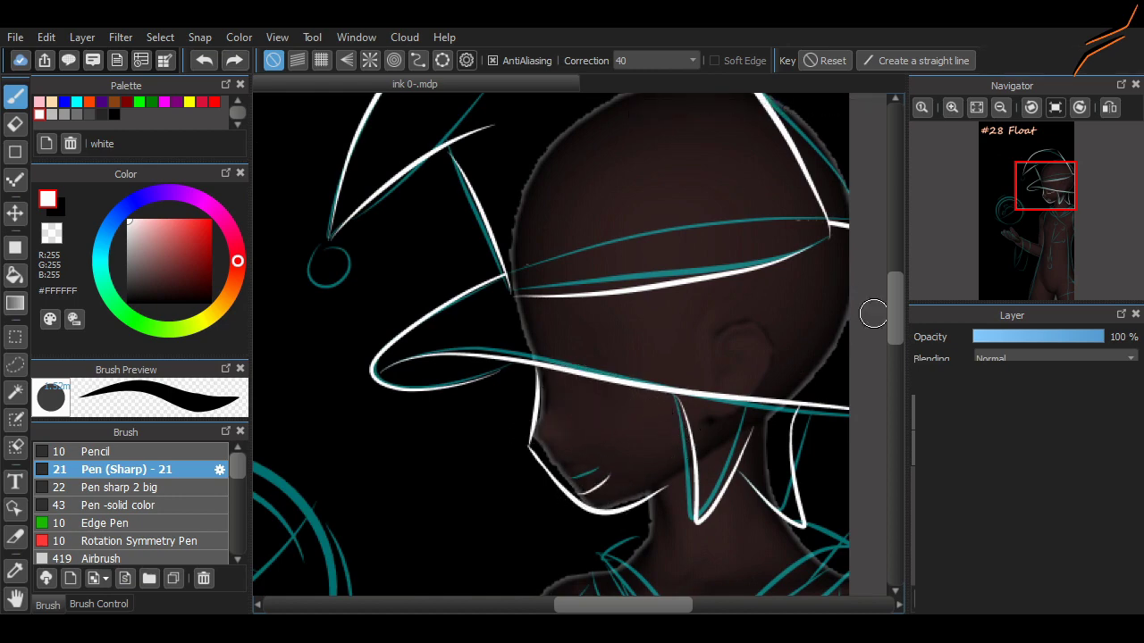
pyautogui.scroll(-10, 875, 312)
pyautogui.scroll(4, 626, 268)
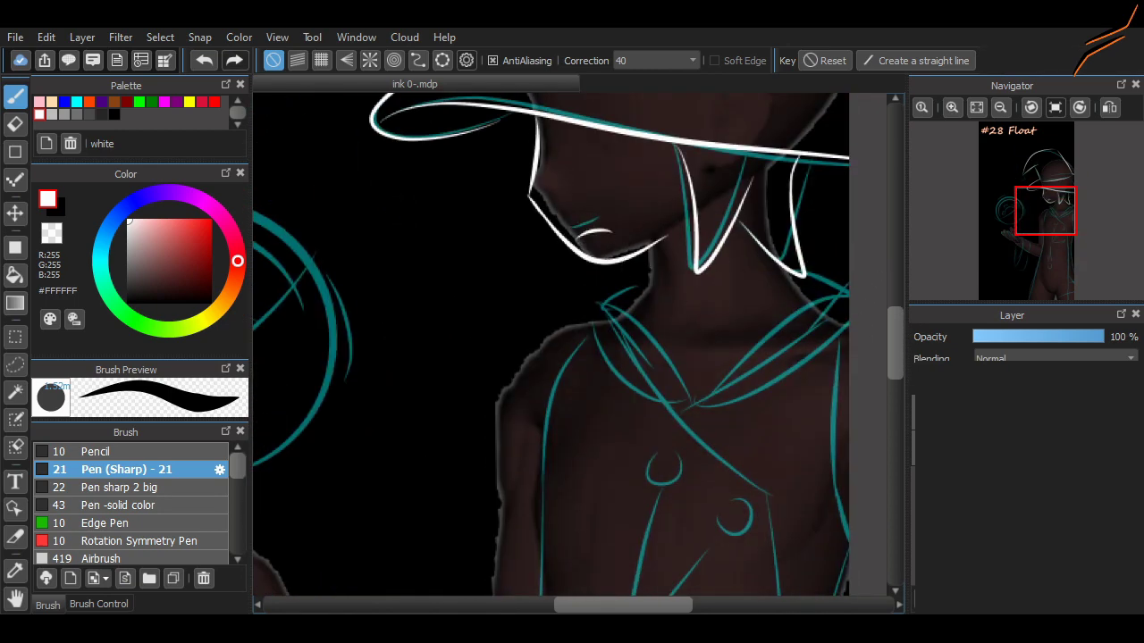
pyautogui.hscroll(-2, 572, 344)
pyautogui.hscroll(4, 572, 344)
# Ink both sides of the V-shaped collar, its back edges and the neck lines, and erase the overlapping line ends
pyautogui.moveTo(603, 420)
pyautogui.mouseDown()
pyautogui.moveTo(766, 308)
pyautogui.moveTo(735, 389)
pyautogui.mouseUp()
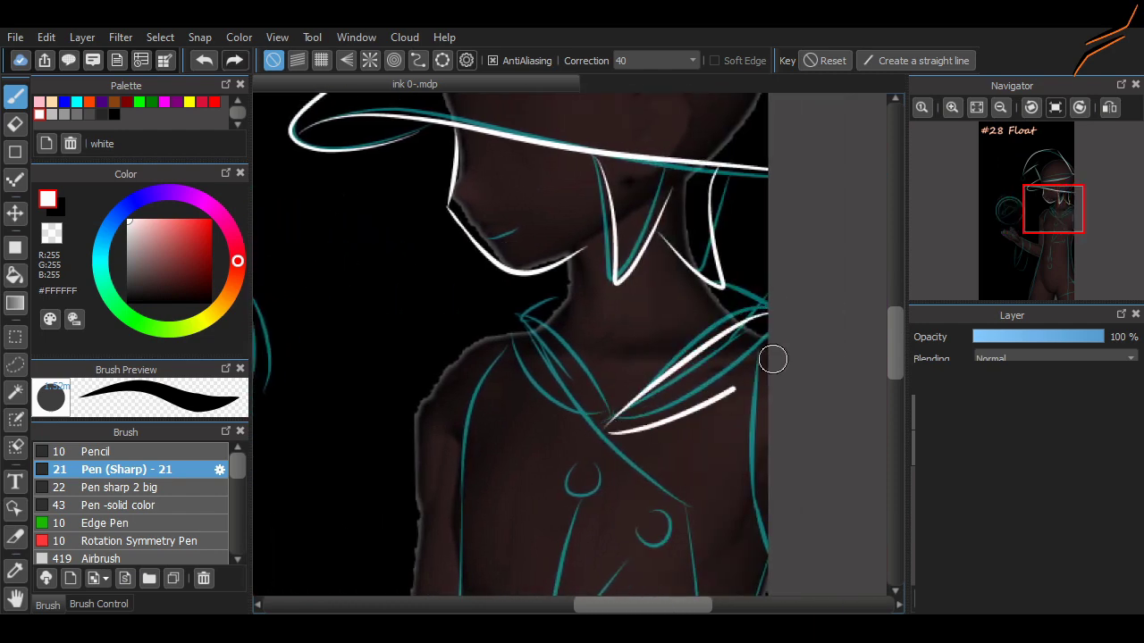
pyautogui.moveTo(516, 331); pyautogui.dragTo(611, 430)
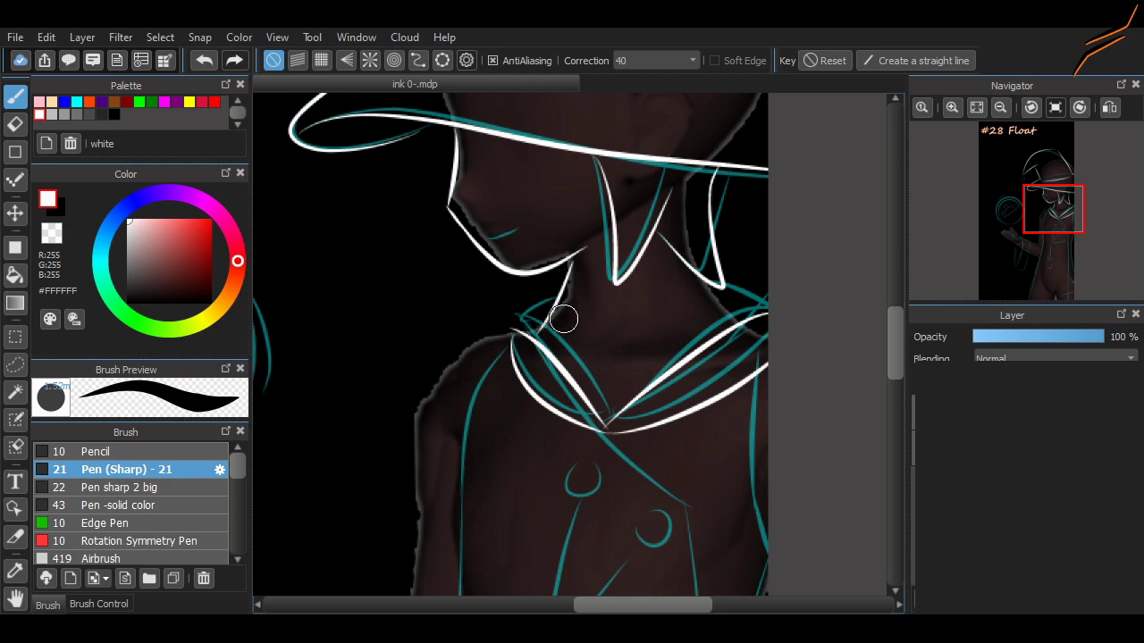
pyautogui.hotkey('ctrl', 'z')
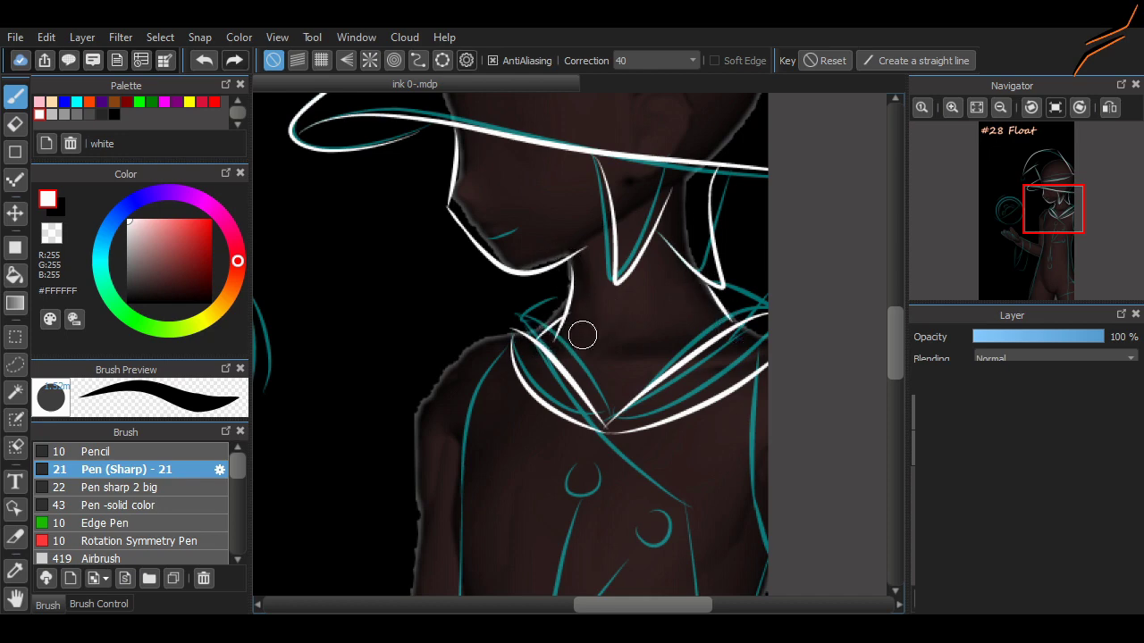
pyautogui.moveTo(506, 337)
pyautogui.mouseDown()
pyautogui.moveTo(676, 284)
pyautogui.moveTo(767, 275)
pyautogui.mouseUp()
pyautogui.press('e')
pyautogui.scroll(1, 717, 296)
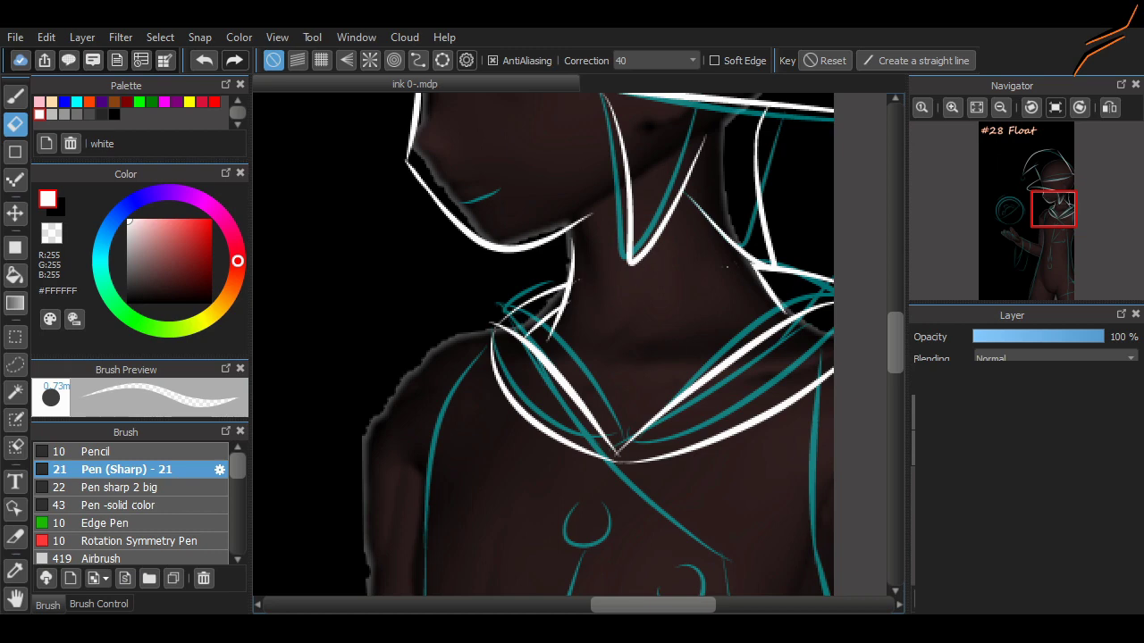
# Ink the coat's diagonal front flap from the collar's point and the back contour below the collar to the canvas edge
pyautogui.press('b')
pyautogui.scroll(-5, 571, 344)
pyautogui.moveTo(594, 134); pyautogui.dragTo(677, 215)
pyautogui.hotkey('ctrl', 'z')
pyautogui.moveTo(596, 135); pyautogui.dragTo(669, 211)
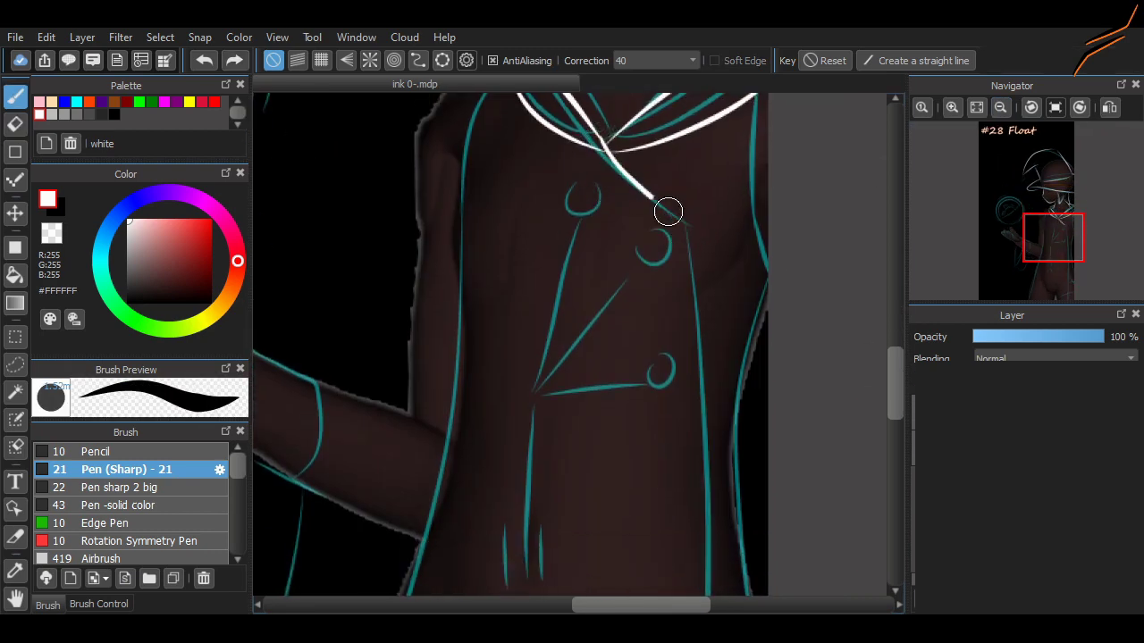
pyautogui.scroll(3, 879, 377)
pyautogui.moveTo(755, 214)
pyautogui.mouseDown()
pyautogui.moveTo(790, 415)
pyautogui.moveTo(754, 331)
pyautogui.moveTo(766, 392)
pyautogui.mouseUp()
pyautogui.hotkey('ctrl', 'z')
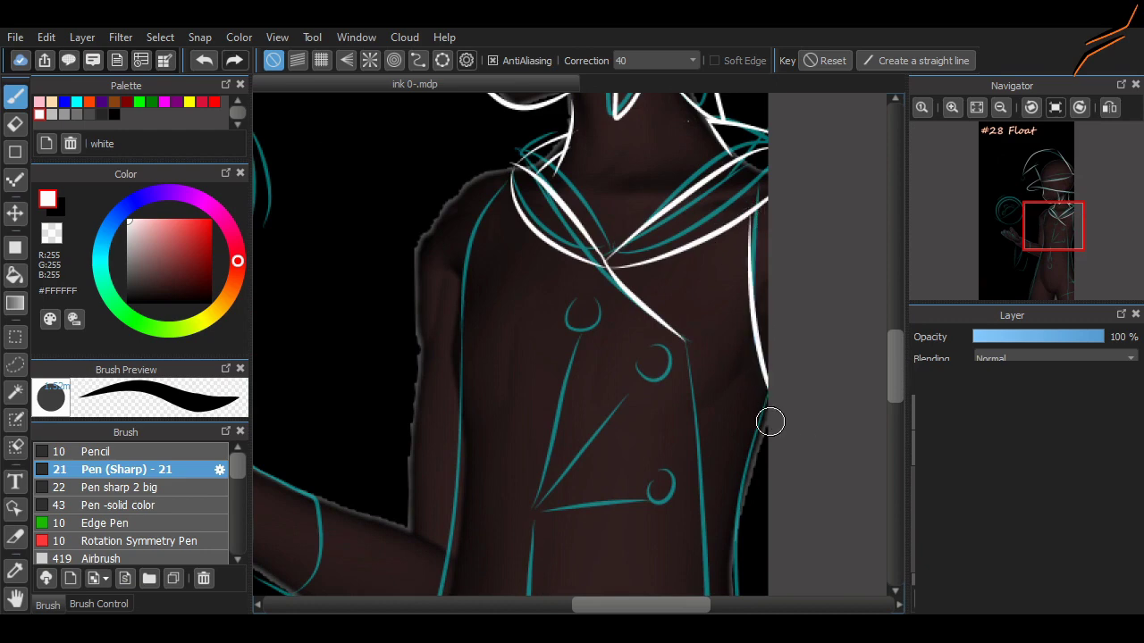
pyautogui.hscroll(-2, 698, 591)
pyautogui.moveTo(560, 197); pyautogui.dragTo(527, 333)
pyautogui.hotkey('ctrl', 'z')
pyautogui.moveTo(572, 177)
pyautogui.mouseDown()
pyautogui.moveTo(523, 375)
pyautogui.moveTo(514, 493)
pyautogui.mouseUp()
pyautogui.hotkey('ctrl', 'z')
pyautogui.moveTo(543, 233); pyautogui.dragTo(500, 378)
pyautogui.hotkey('ctrl', 'z')
pyautogui.moveTo(563, 192)
pyautogui.mouseDown()
pyautogui.moveTo(515, 429)
pyautogui.moveTo(507, 572)
pyautogui.mouseUp()
pyautogui.hotkey('ctrl', 'z')
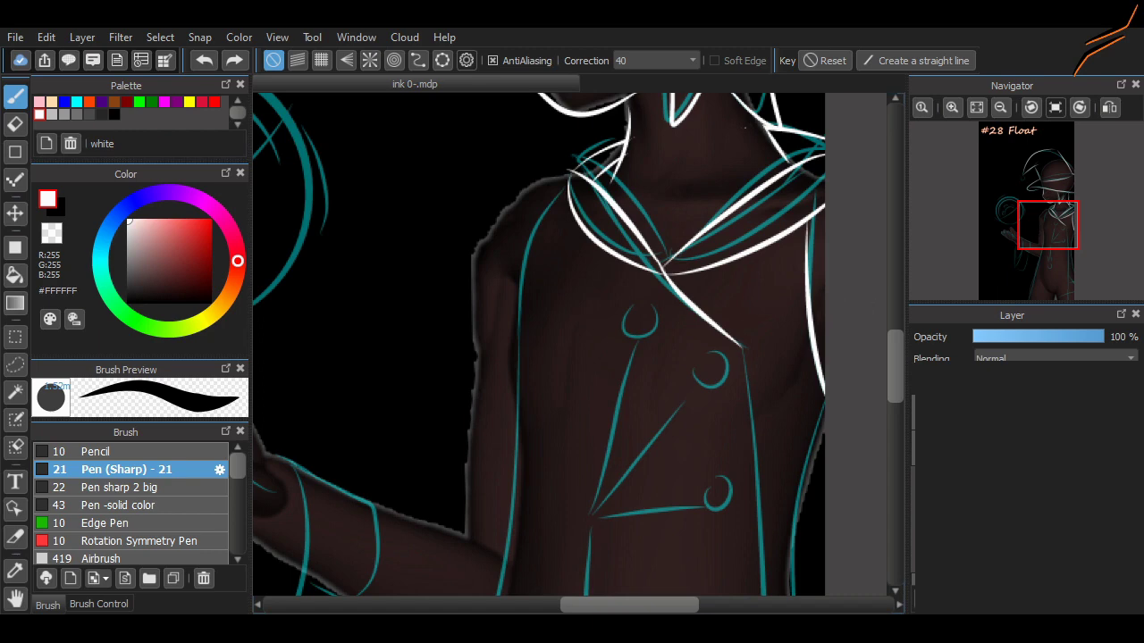
# Ink the coat's long contour on the raised-hand side from the collar down to the canvas's lower edge
pyautogui.scroll(-2, 696, 399)
pyautogui.scroll(2, 882, 285)
pyautogui.scroll(-3, 716, 309)
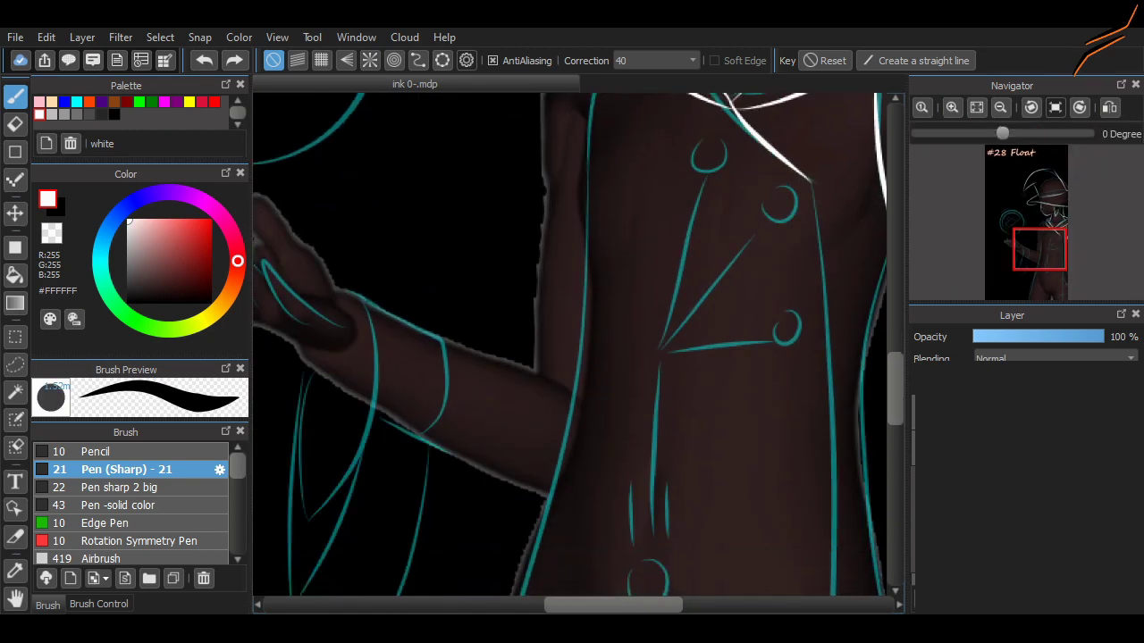
pyautogui.scroll(2, 730, 452)
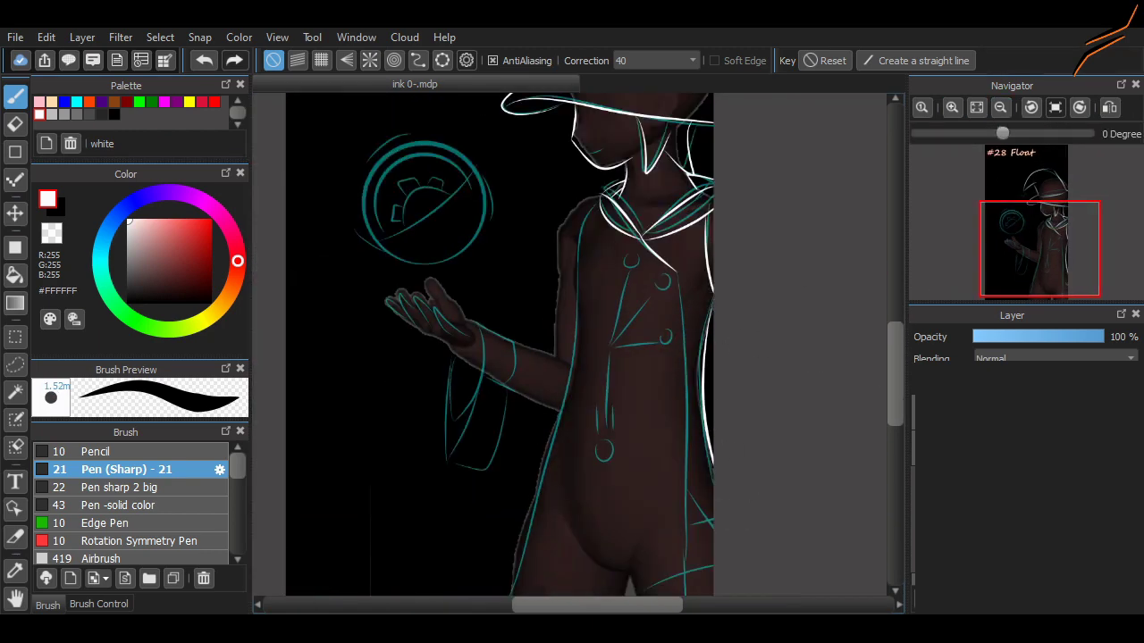
pyautogui.moveTo(613, 132)
pyautogui.mouseDown()
pyautogui.moveTo(542, 558)
pyautogui.moveTo(542, 260)
pyautogui.moveTo(504, 420)
pyautogui.mouseUp()
pyautogui.hotkey('ctrl', 'z')
pyautogui.hotkey('ctrl', 'y')
pyautogui.scroll(5, 831, 362)
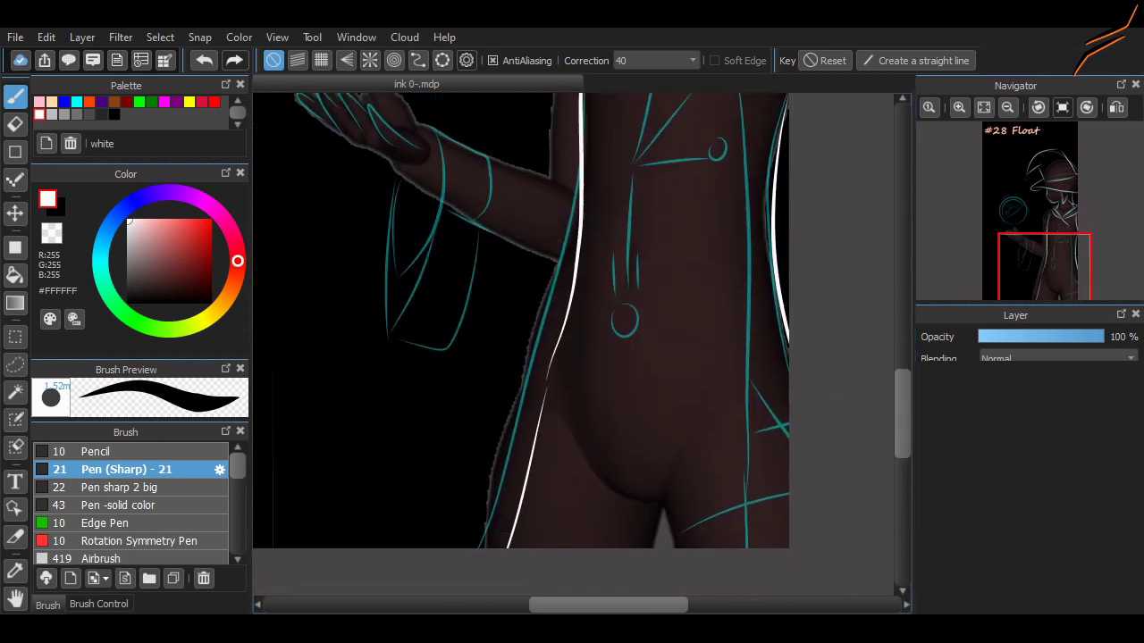
# Ink the coat's front opening edge from the flap corner down, round that corner, and ink the short diagonal line at the hip
pyautogui.moveTo(733, 118)
pyautogui.mouseDown()
pyautogui.moveTo(750, 595)
pyautogui.moveTo(735, 117)
pyautogui.mouseUp()
pyautogui.hotkey('ctrl', 'z')
pyautogui.hotkey('ctrl', 'z')
pyautogui.hotkey('ctrl', 'y')
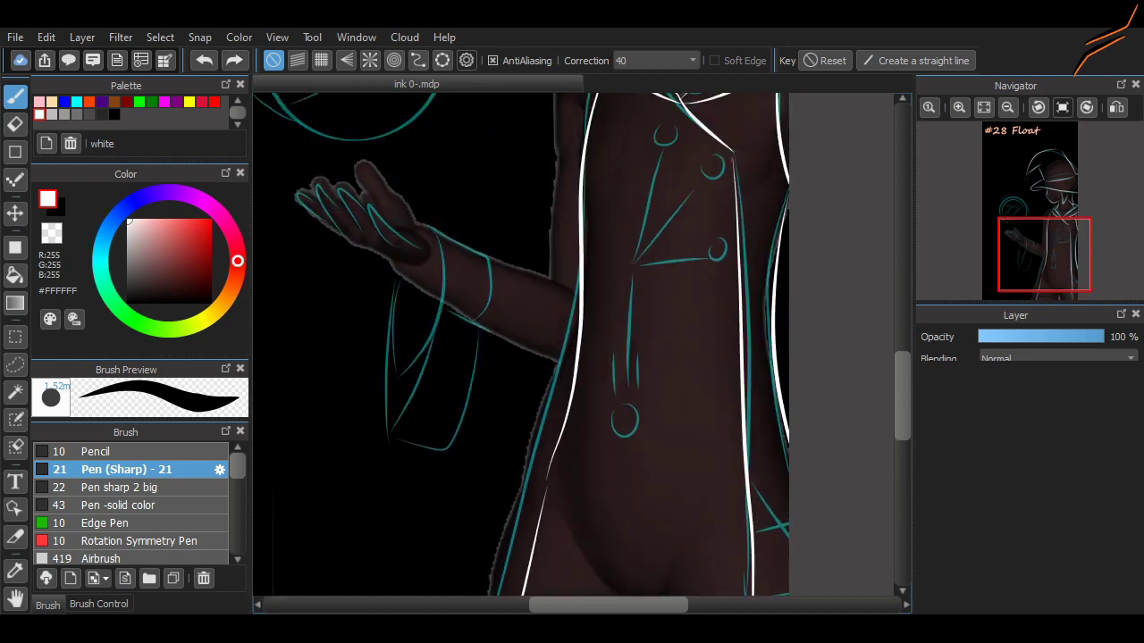
pyautogui.scroll(2, 823, 390)
pyautogui.scroll(-2, 634, 396)
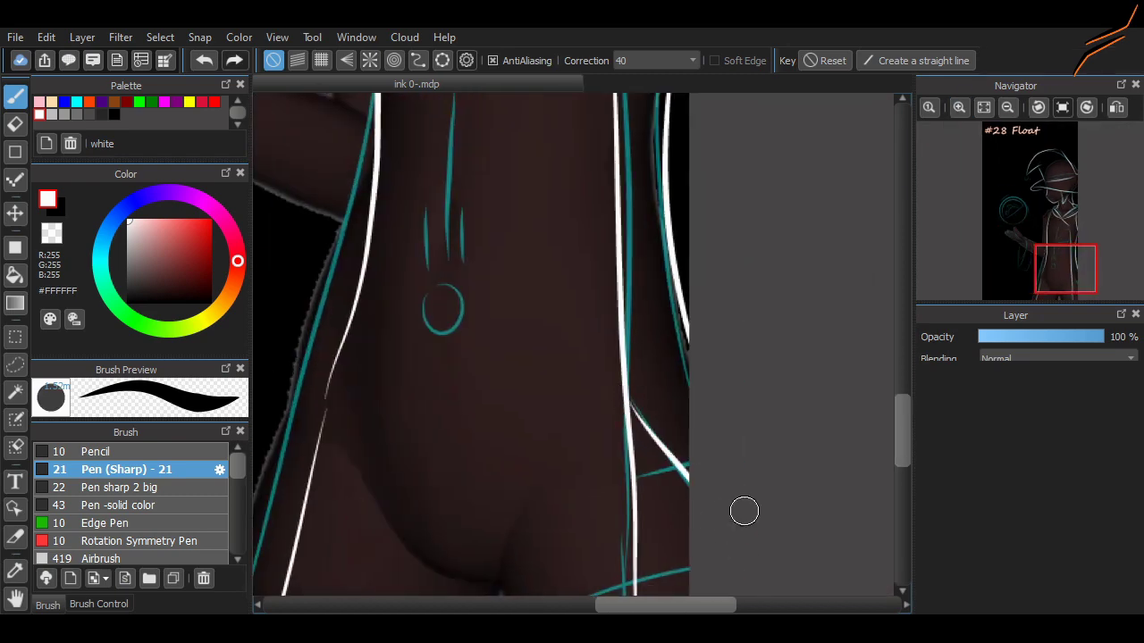
pyautogui.click(959, 106)
pyautogui.scroll(1, 589, 349)
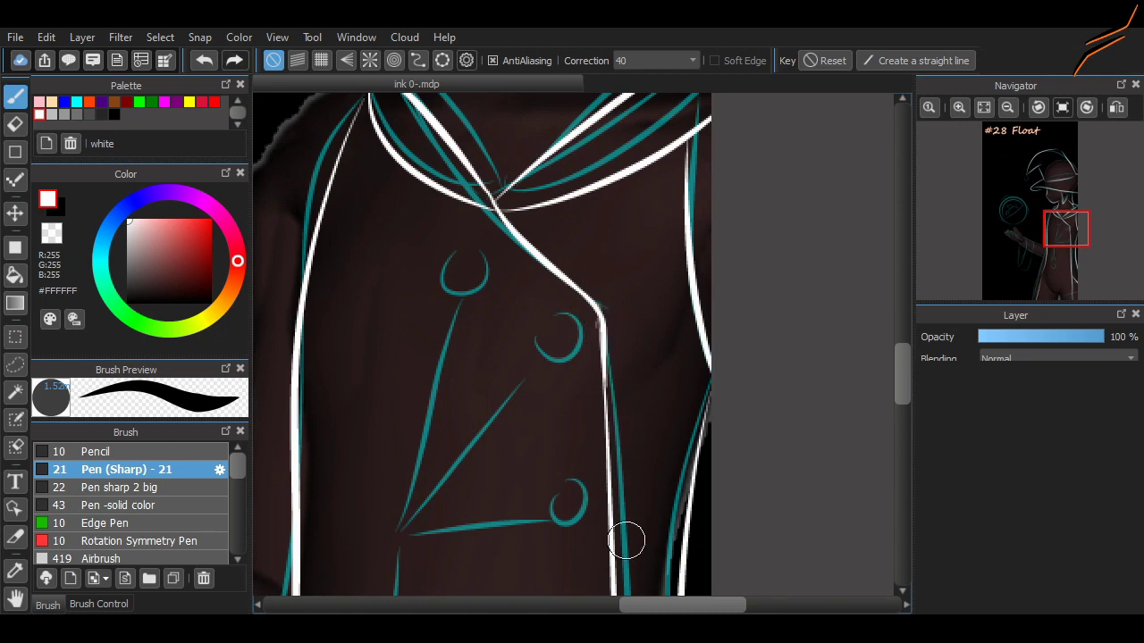
# Ink the small ring on the coat front, the three cords fanning up from it and a round button at each cord's end
pyautogui.hscroll(-2, 469, 535)
pyautogui.hotkey('ctrl', 'z')
pyautogui.moveTo(469, 550)
pyautogui.mouseDown()
pyautogui.moveTo(602, 383)
pyautogui.moveTo(630, 532)
pyautogui.mouseUp()
pyautogui.hotkey('ctrl', 'z')
pyautogui.hotkey('ctrl', 'z')
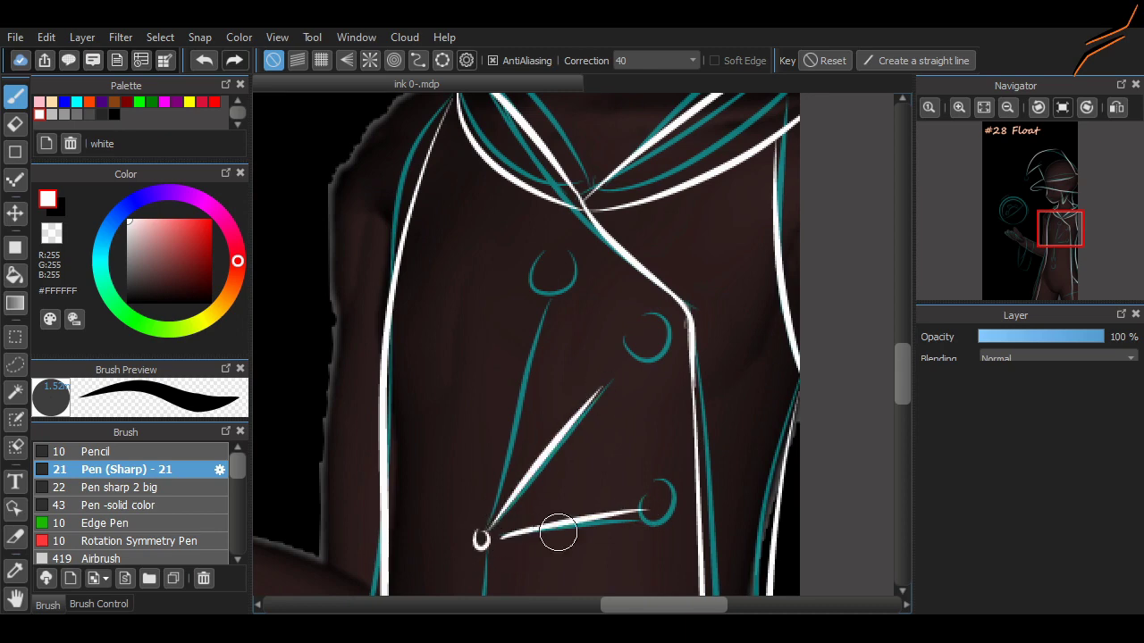
pyautogui.moveTo(479, 522); pyautogui.dragTo(513, 319)
pyautogui.moveTo(556, 267); pyautogui.dragTo(547, 262)
pyautogui.moveTo(647, 324); pyautogui.dragTo(638, 320)
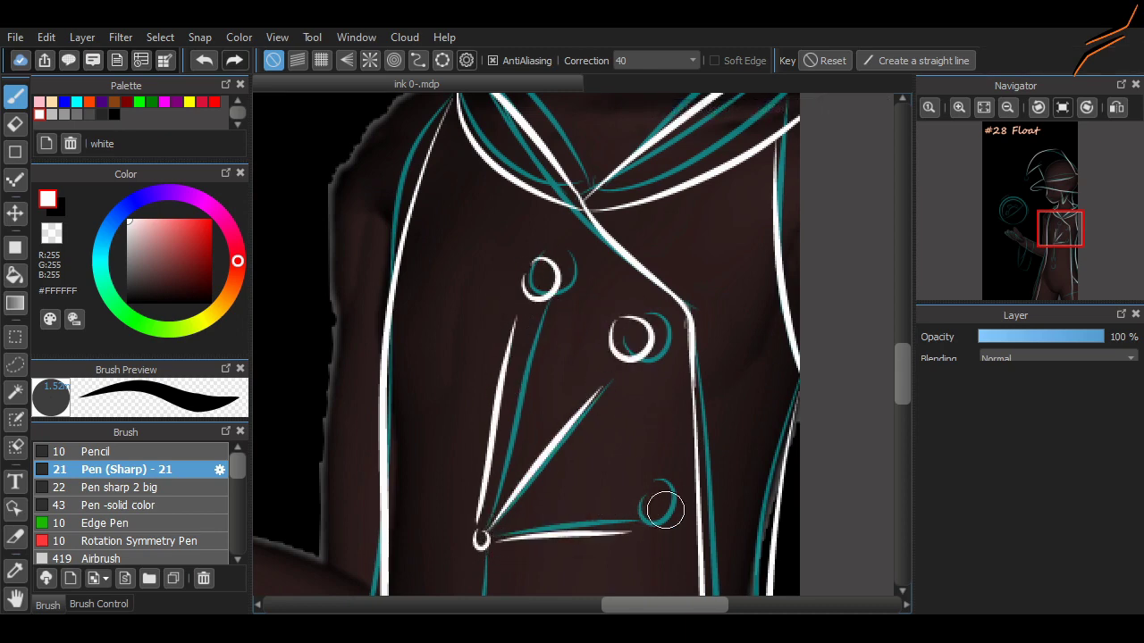
pyautogui.moveTo(658, 506); pyautogui.dragTo(647, 508)
# Ink the cord hanging from the ring, the short strokes beside its lower end and the round pendant beneath it
pyautogui.scroll(-3, 572, 375)
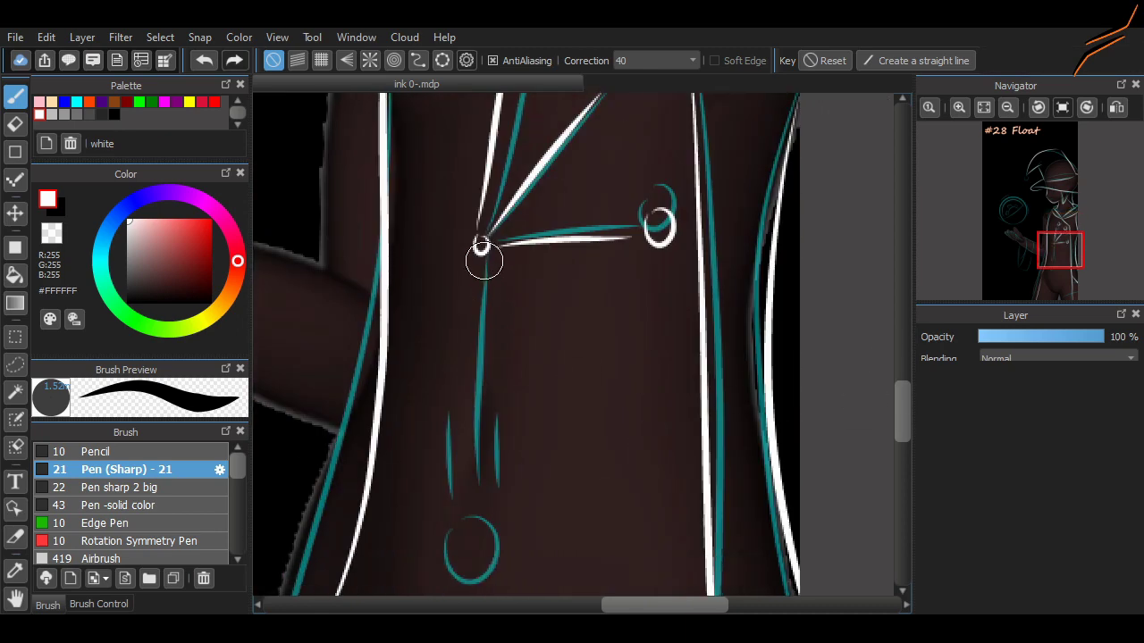
pyautogui.hotkey('ctrl', 'z')
pyautogui.moveTo(480, 254); pyautogui.dragTo(474, 490)
pyautogui.moveTo(490, 527)
pyautogui.mouseDown()
pyautogui.moveTo(456, 539)
pyautogui.moveTo(465, 511)
pyautogui.mouseUp()
pyautogui.moveTo(467, 446); pyautogui.dragTo(467, 479)
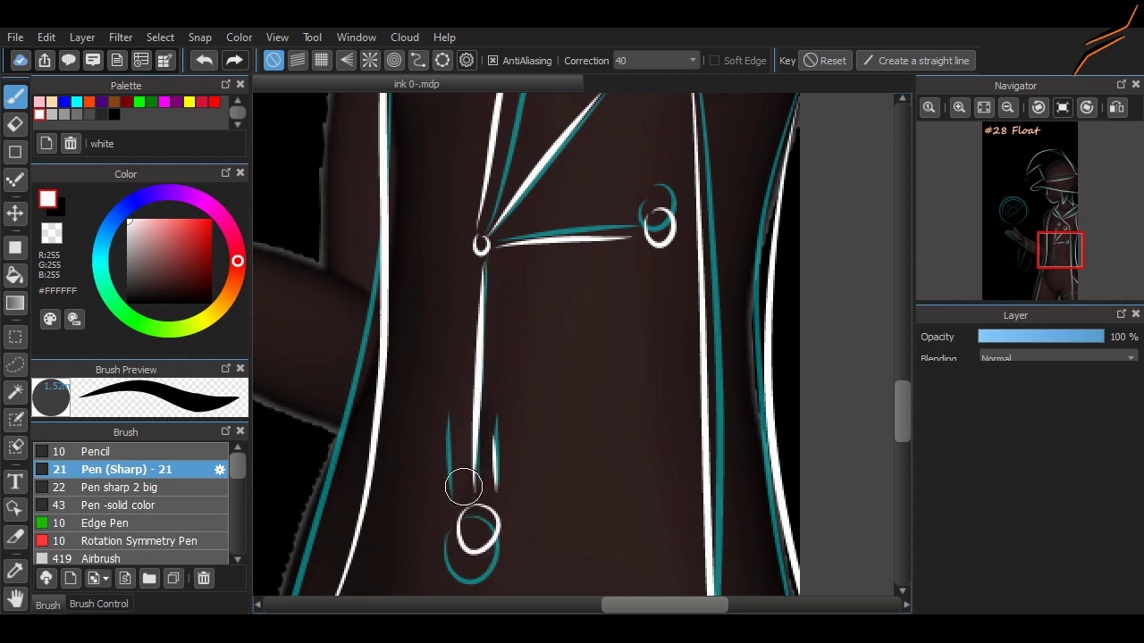
pyautogui.moveTo(489, 420); pyautogui.dragTo(492, 441)
# Ink the short curved line beside the coat's front edge near the bottom of the canvas
pyautogui.hotkey('ctrl', '-')
pyautogui.hotkey('ctrl', '-')
pyautogui.scroll(-5, 571, 357)
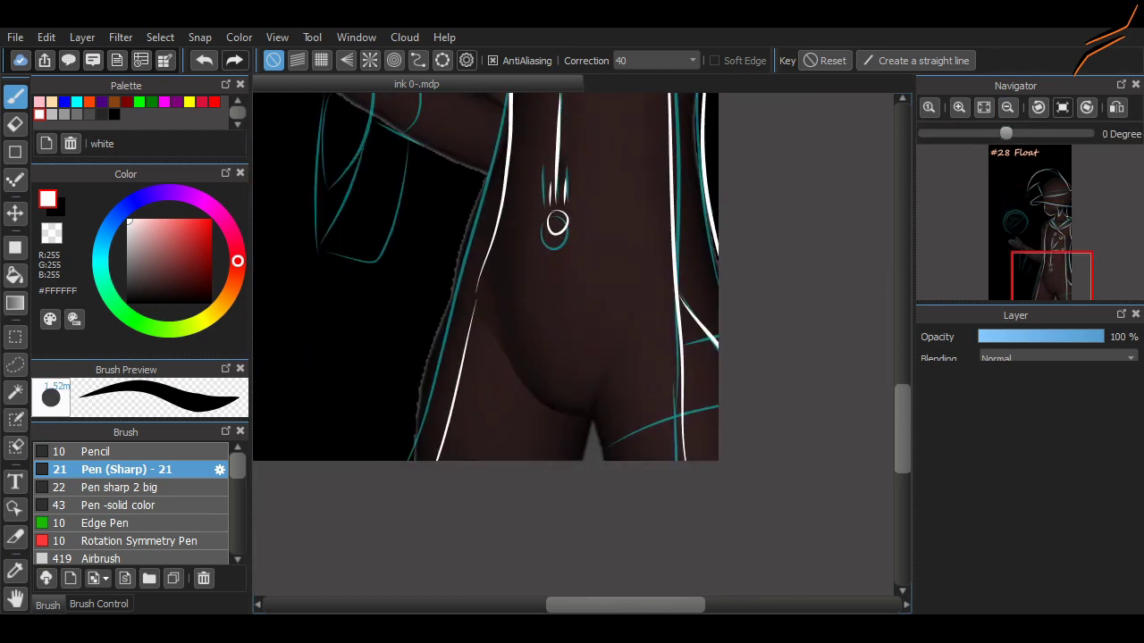
pyautogui.scroll(6, 805, 486)
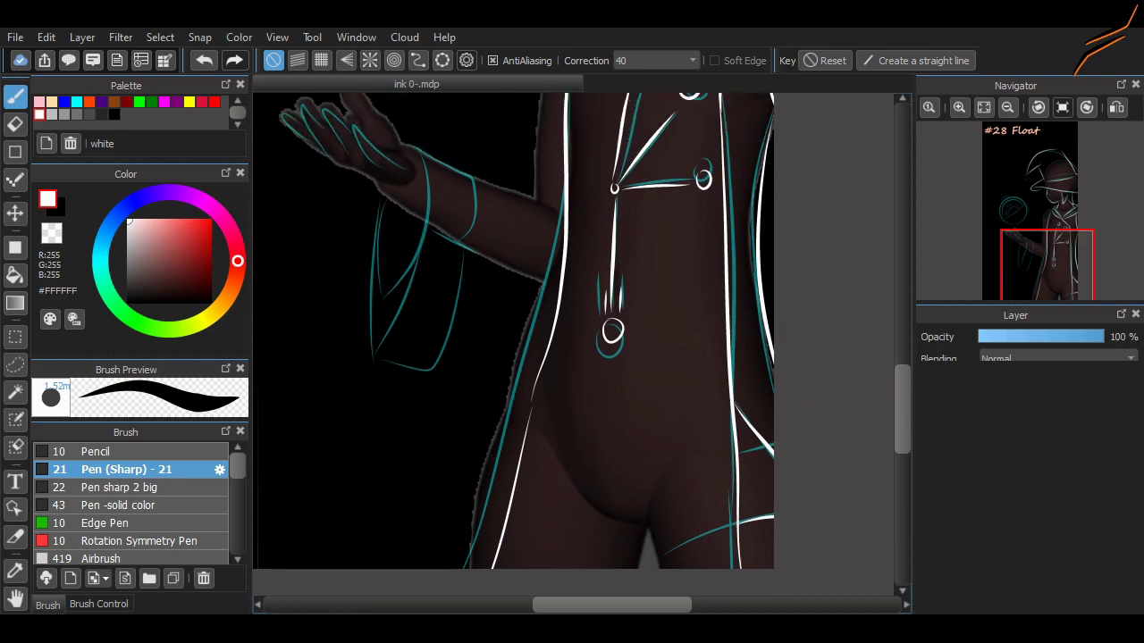
# Hide the cyan sketch to expose the raised hand for inking
pyautogui.hotkey('ctrl', '+')
pyautogui.hotkey('ctrl', '+')
pyautogui.hotkey('ctrl', '+')
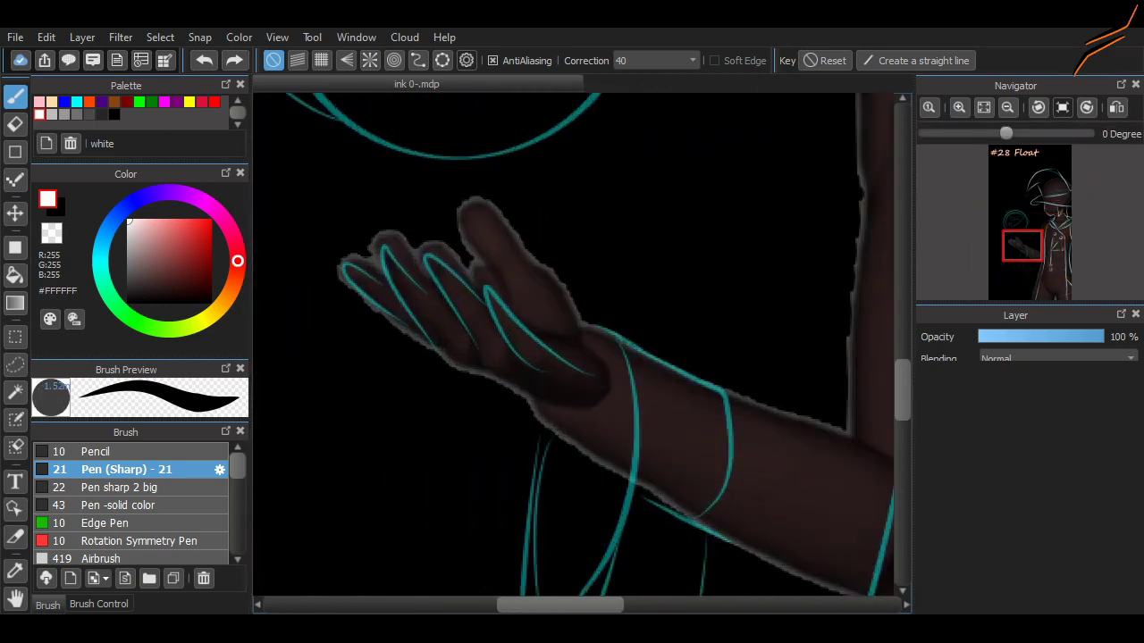
pyautogui.hotkey('ctrl', '-')
pyautogui.scroll(-2, 572, 357)
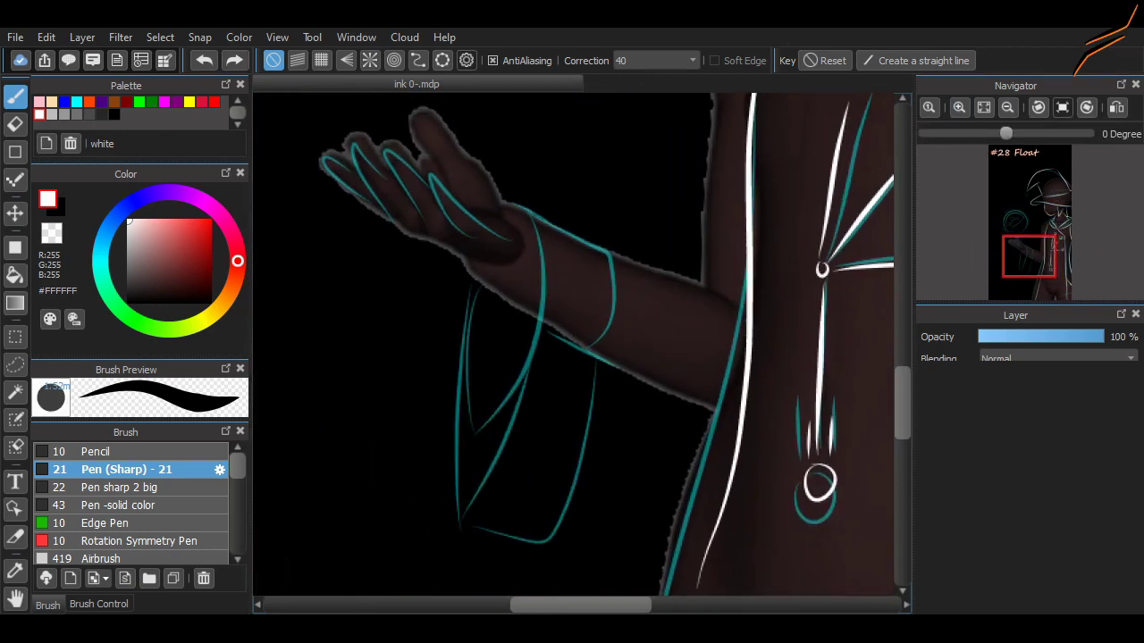
pyautogui.hotkey('ctrl', '+')
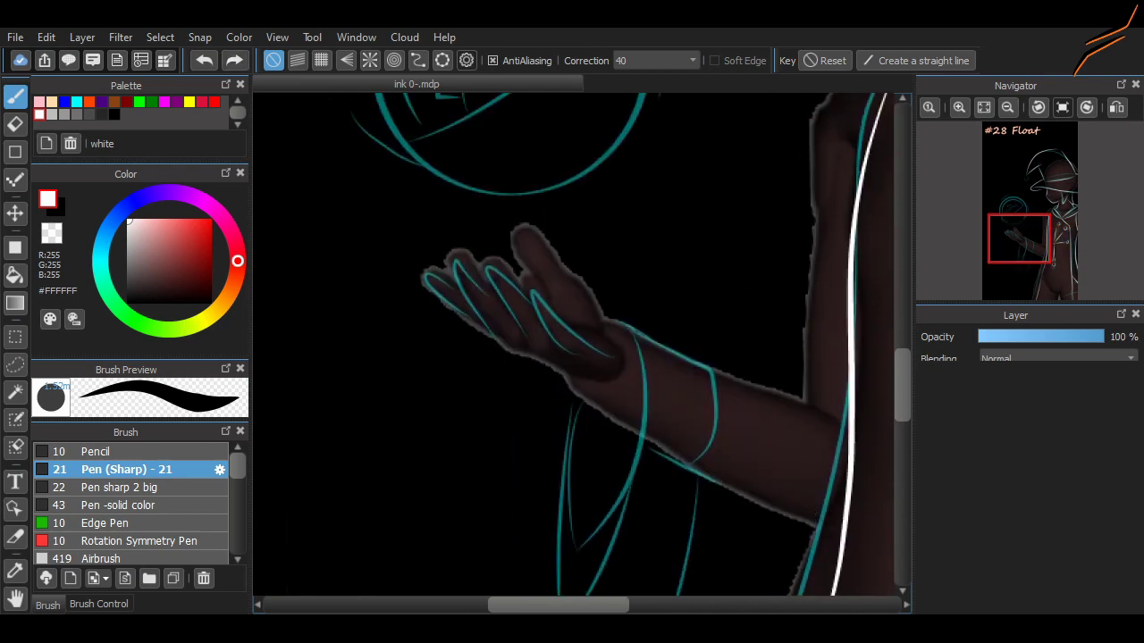
pyautogui.hotkey('ctrl', '+')
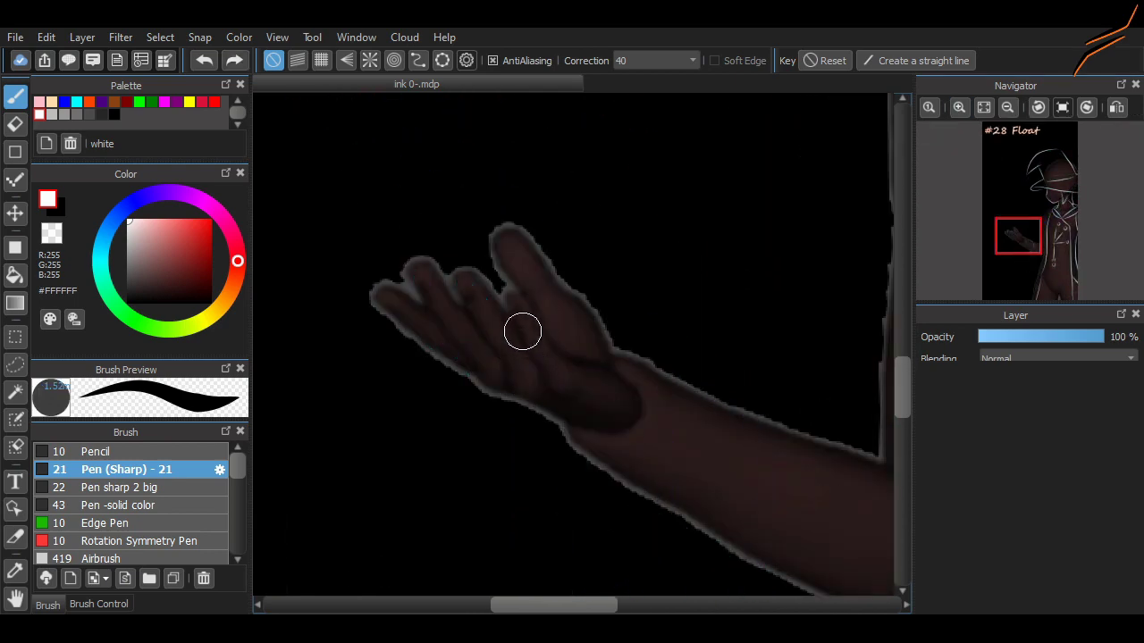
pyautogui.moveTo(525, 304); pyautogui.dragTo(571, 365)
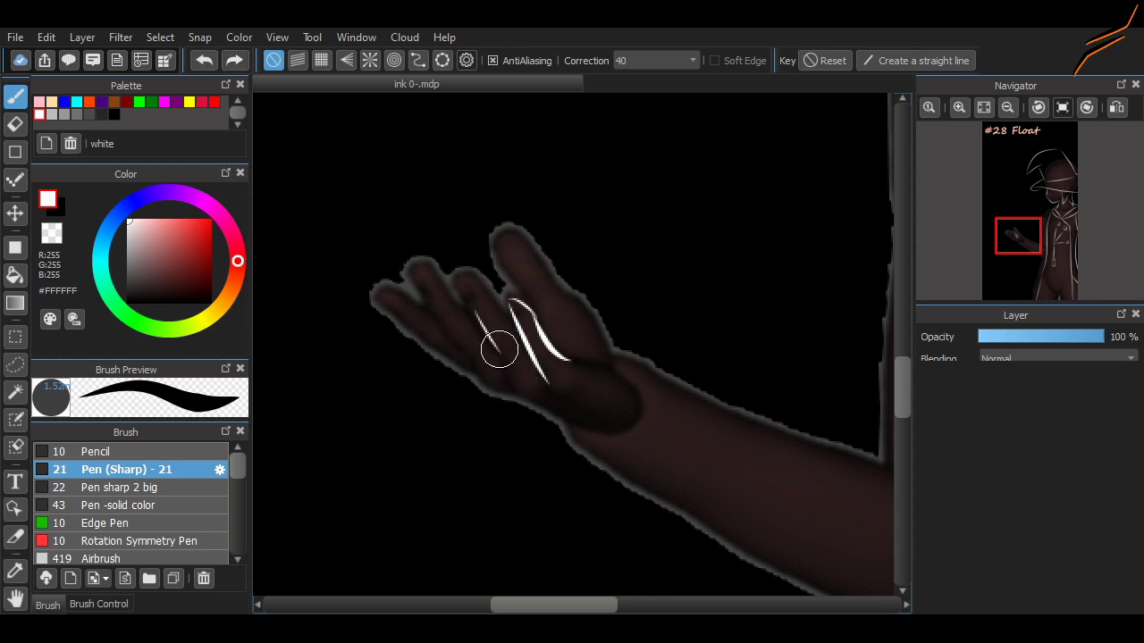
pyautogui.moveTo(498, 343); pyautogui.dragTo(522, 382)
pyautogui.moveTo(473, 307); pyautogui.dragTo(496, 304)
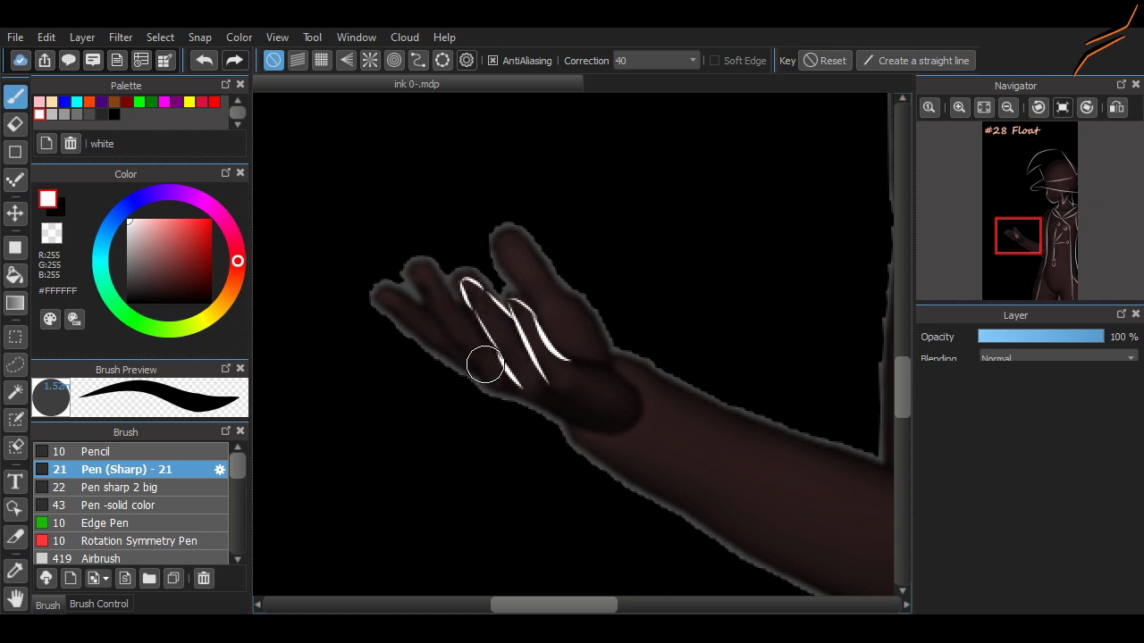
pyautogui.scroll(2, 559, 303)
pyautogui.hotkey('ctrl', 'z')
pyautogui.hotkey('ctrl', 'z')
pyautogui.hotkey('ctrl', 'z')
pyautogui.hotkey('ctrl', 'z')
pyautogui.hotkey('ctrl', 'z')
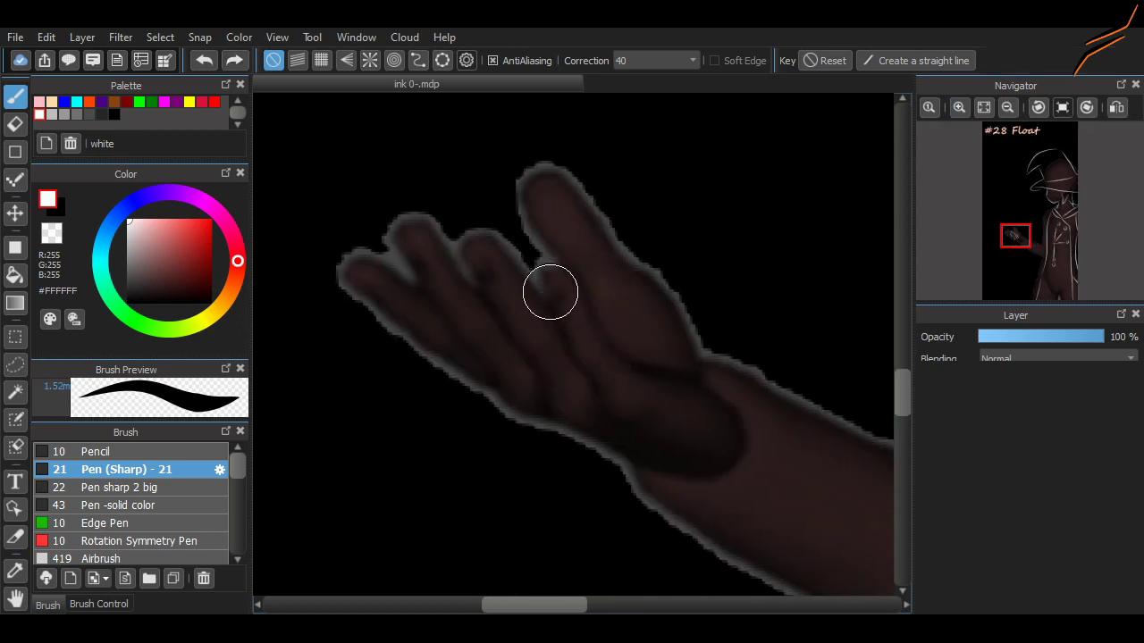
# Ink the contours of the two fingers nearest the thumb on the raised hand
pyautogui.moveTo(548, 288); pyautogui.dragTo(606, 400)
pyautogui.moveTo(556, 314)
pyautogui.mouseDown()
pyautogui.moveTo(584, 303)
pyautogui.moveTo(623, 366)
pyautogui.mouseUp()
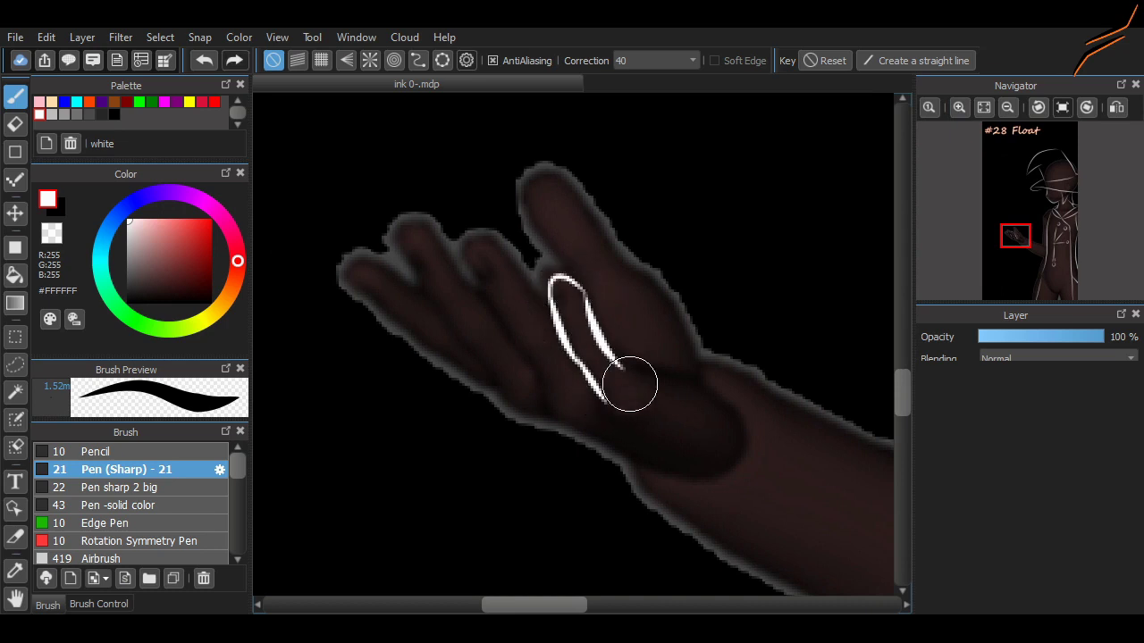
pyautogui.moveTo(493, 242)
pyautogui.mouseDown()
pyautogui.moveTo(510, 324)
pyautogui.moveTo(533, 300)
pyautogui.mouseUp()
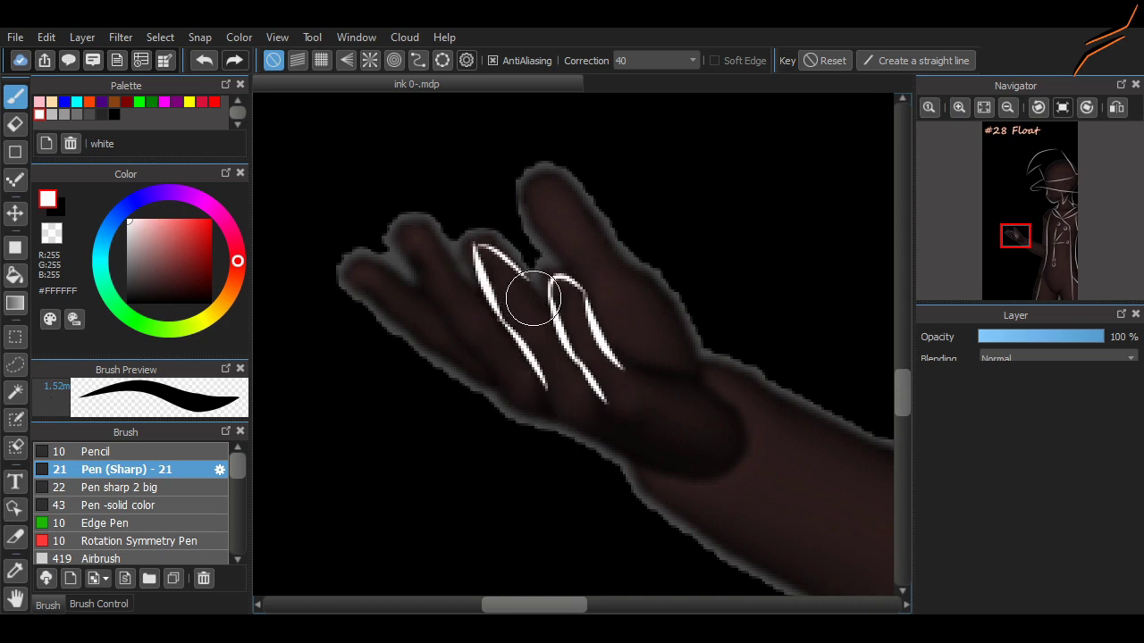
# Ink the contours of the two outer fingers of the raised hand
pyautogui.moveTo(400, 240)
pyautogui.mouseDown()
pyautogui.moveTo(432, 243)
pyautogui.moveTo(467, 281)
pyautogui.mouseUp()
pyautogui.hotkey('ctrl', 'z')
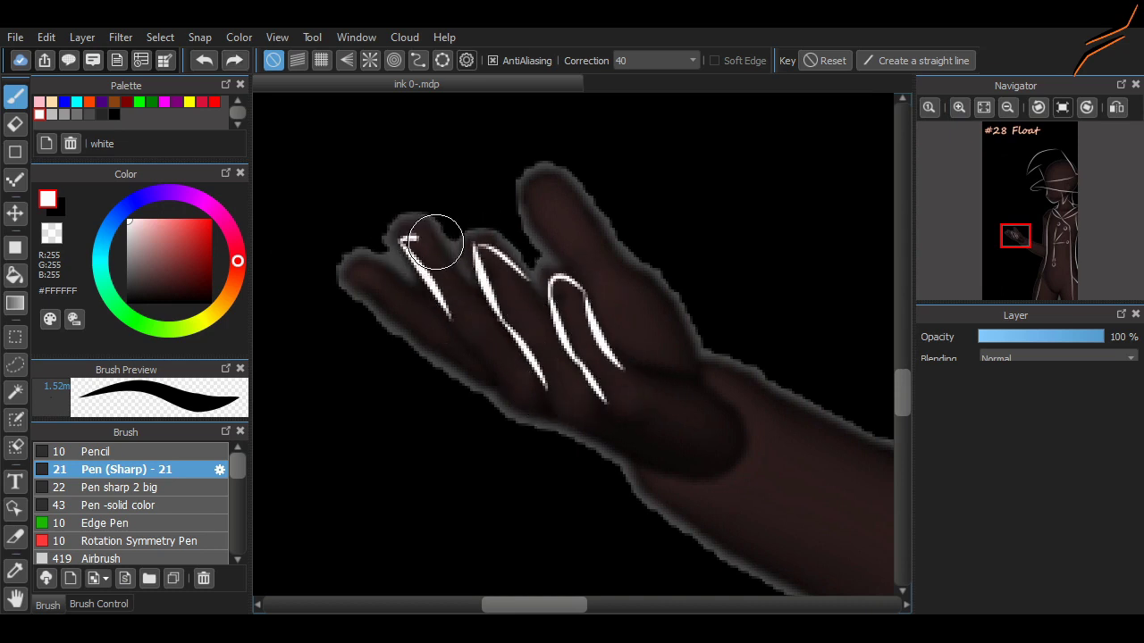
pyautogui.moveTo(434, 242); pyautogui.dragTo(471, 290)
pyautogui.moveTo(460, 341); pyautogui.dragTo(509, 387)
pyautogui.hotkey('ctrl', 'z')
pyautogui.moveTo(447, 319); pyautogui.dragTo(509, 387)
pyautogui.moveTo(391, 269)
pyautogui.mouseDown()
pyautogui.moveTo(357, 278)
pyautogui.moveTo(480, 388)
pyautogui.mouseUp()
pyautogui.moveTo(397, 285); pyautogui.dragTo(479, 370)
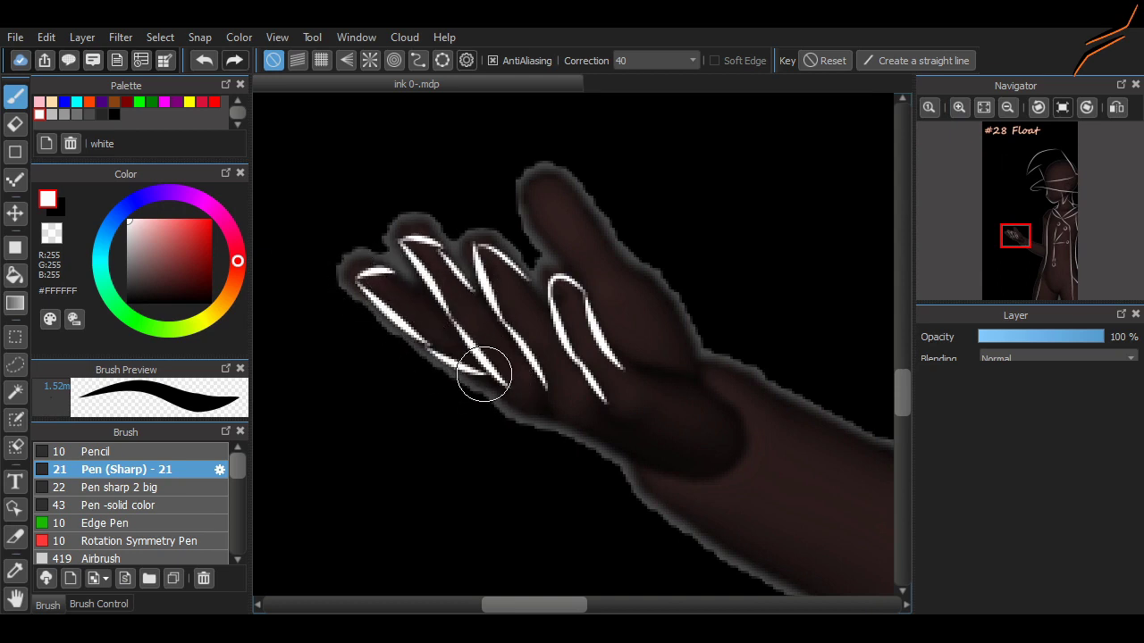
# Ink the thumb's outline and the rounded contour at its base
pyautogui.moveTo(533, 213)
pyautogui.mouseDown()
pyautogui.moveTo(603, 239)
pyautogui.moveTo(628, 281)
pyautogui.mouseUp()
pyautogui.hotkey('ctrl', 'z')
pyautogui.moveTo(581, 223); pyautogui.dragTo(595, 242)
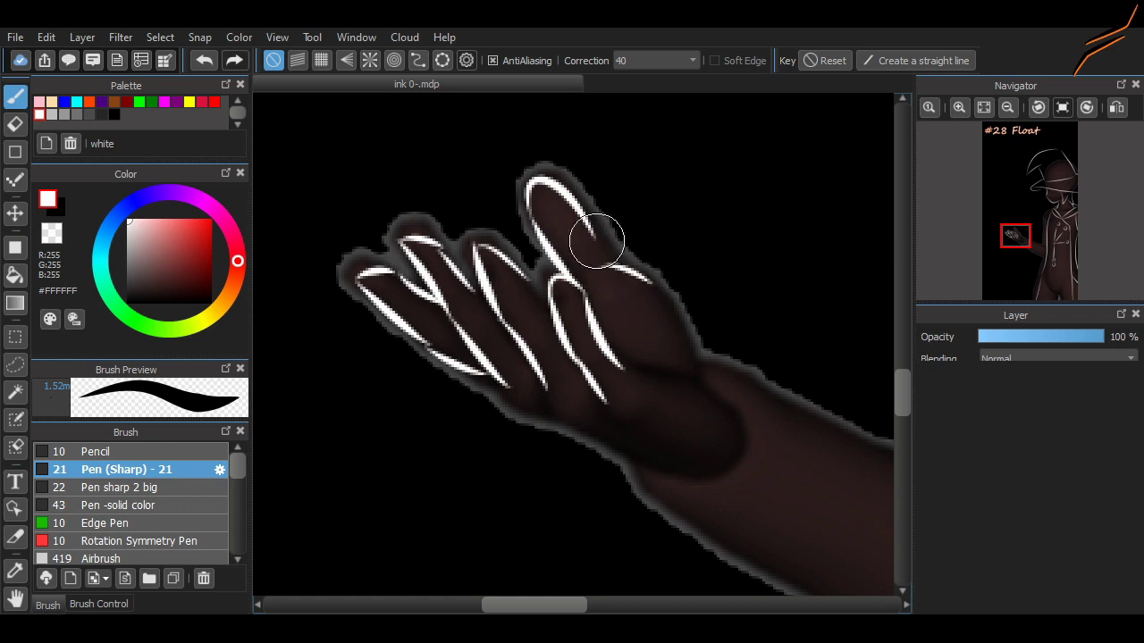
pyautogui.hotkey('ctrl', 'z')
pyautogui.moveTo(531, 202)
pyautogui.mouseDown()
pyautogui.moveTo(609, 256)
pyautogui.moveTo(673, 339)
pyautogui.mouseUp()
# Ink the palm's lower edge and the short curves at the bases of the fingers
pyautogui.moveTo(625, 375); pyautogui.dragTo(705, 396)
pyautogui.hotkey('ctrl', 'z')
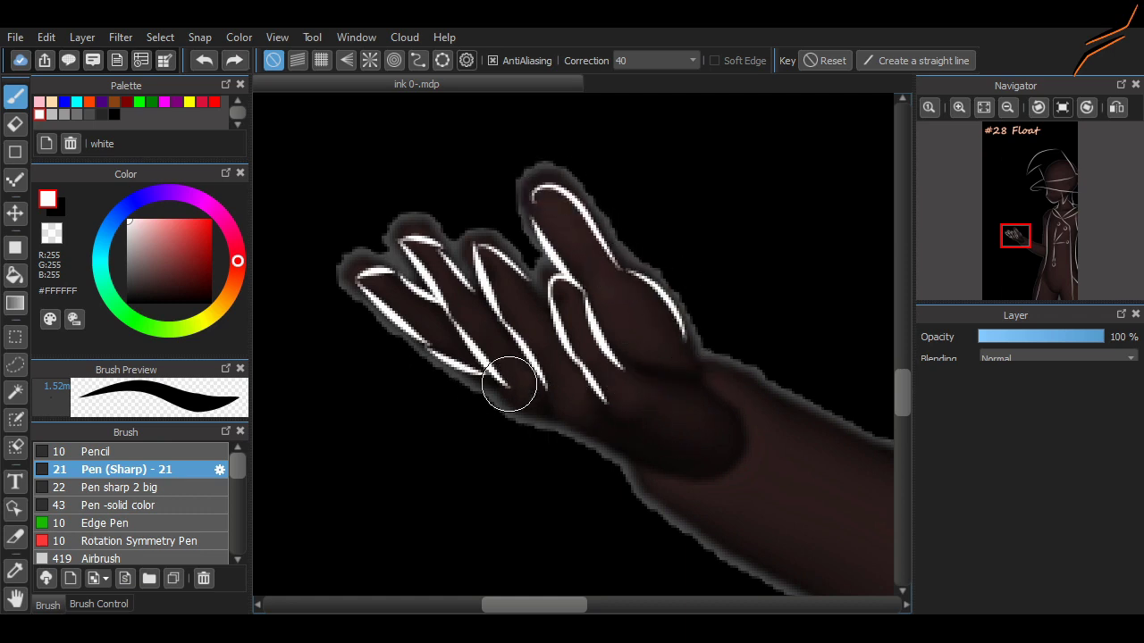
pyautogui.moveTo(508, 385)
pyautogui.mouseDown()
pyautogui.moveTo(530, 402)
pyautogui.moveTo(615, 424)
pyautogui.moveTo(647, 401)
pyautogui.moveTo(607, 413)
pyautogui.moveTo(510, 410)
pyautogui.moveTo(487, 397)
pyautogui.moveTo(599, 452)
pyautogui.mouseUp()
pyautogui.hotkey('ctrl', 'z')
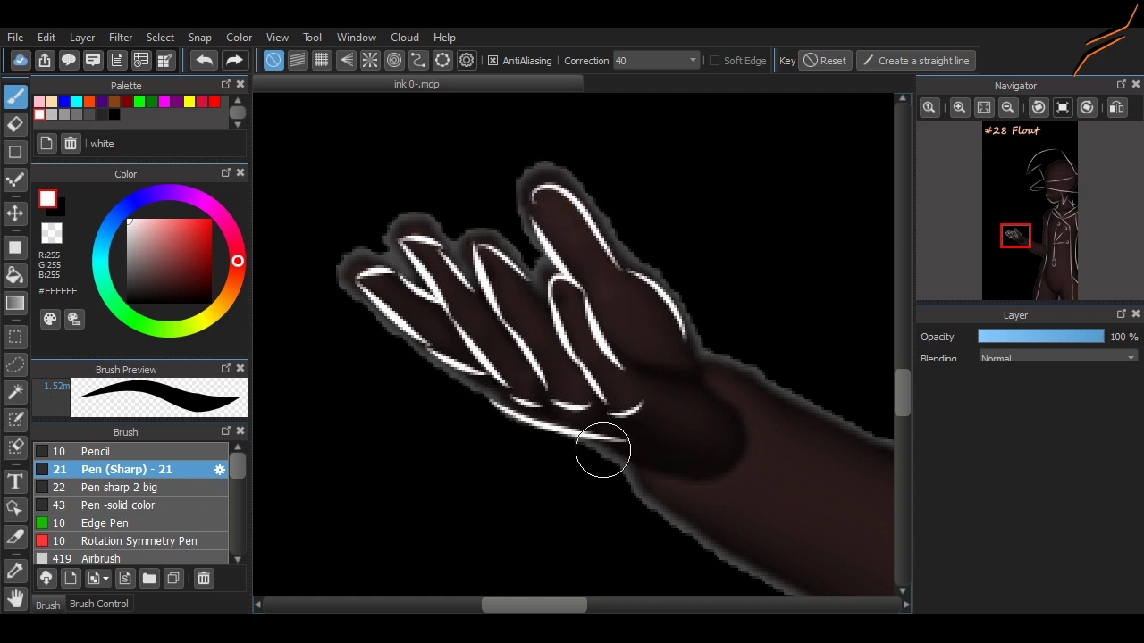
# Try to redraw the palm's lower edge as one longer stroke reaching toward the wrist
pyautogui.hotkey('ctrl', 'z')
pyautogui.moveTo(495, 407); pyautogui.dragTo(679, 462)
pyautogui.hscroll(4, 603, 549)
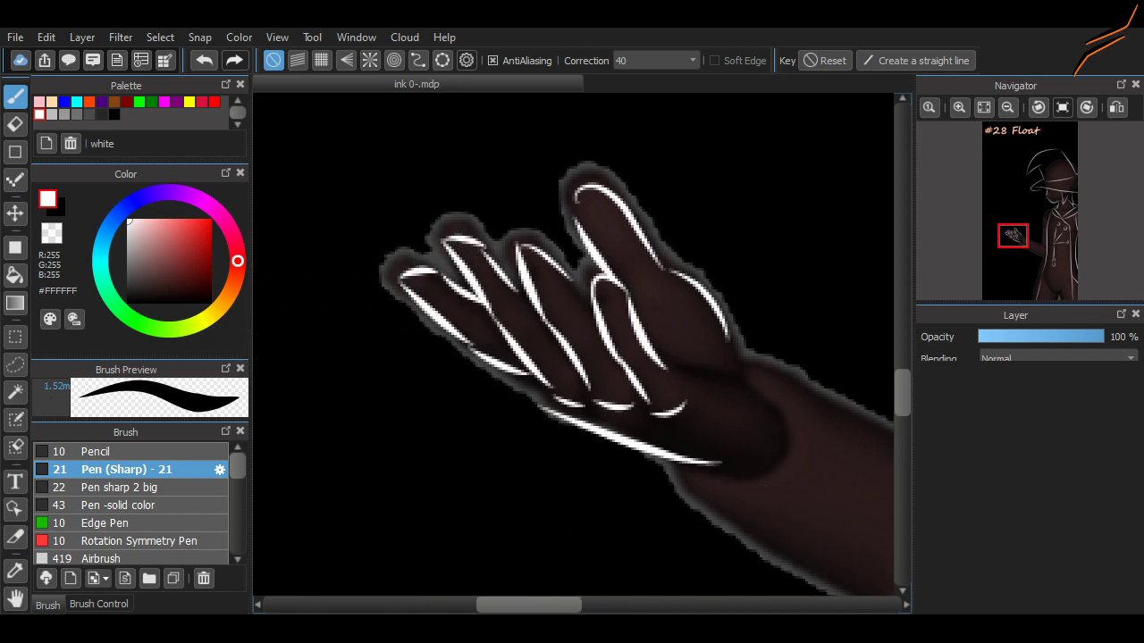
# Undo the inked contours of the raised hand's fingers, thumb and palm
pyautogui.hotkey('ctrl', 'z')
pyautogui.hotkey('ctrl', 'z')
pyautogui.hotkey('ctrl', 'z')
pyautogui.hotkey('ctrl', 'z')
pyautogui.hotkey('ctrl', 'z')
pyautogui.hotkey('ctrl', 'z')
pyautogui.hotkey('ctrl', 'z')
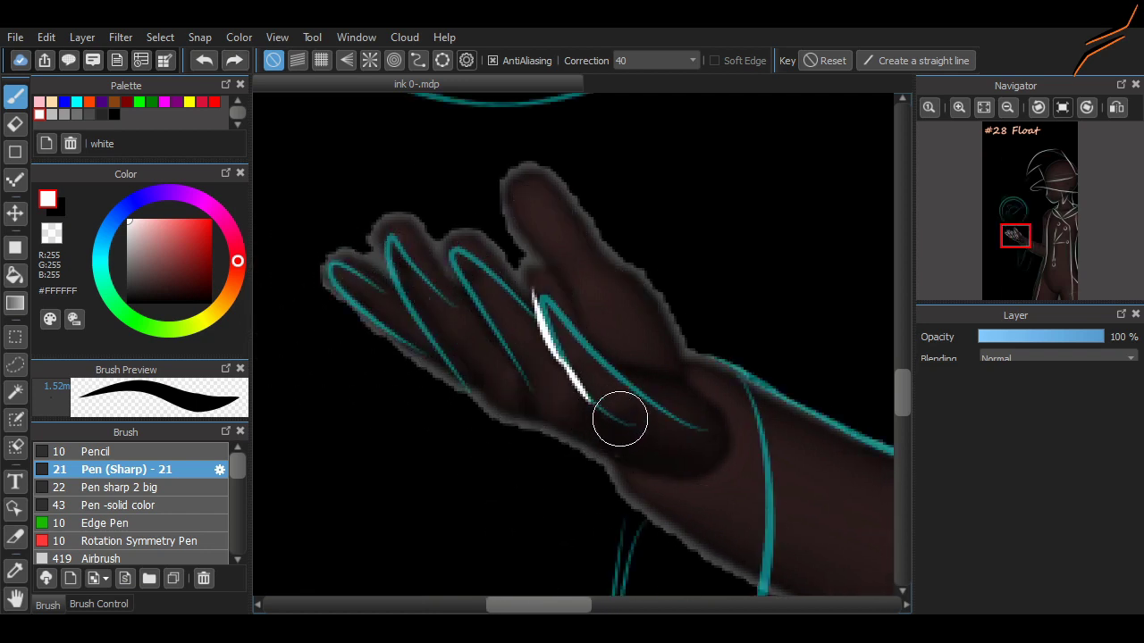
# Ink the four fingers of the raised hand as pointed, tapering shapes over the sketch
pyautogui.hotkey('ctrl', 'z')
pyautogui.moveTo(605, 408); pyautogui.dragTo(542, 327)
pyautogui.hotkey('ctrl', 'z')
pyautogui.moveTo(593, 407)
pyautogui.mouseDown()
pyautogui.moveTo(528, 280)
pyautogui.moveTo(645, 375)
pyautogui.mouseUp()
pyautogui.hotkey('ctrl', 'z')
pyautogui.moveTo(531, 399); pyautogui.dragTo(522, 313)
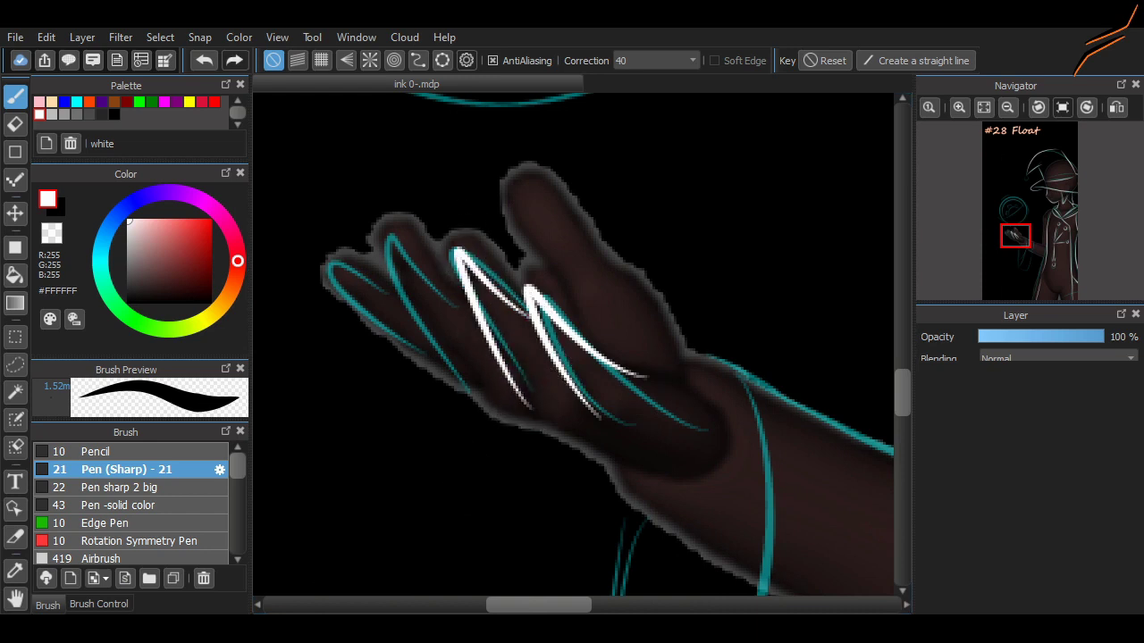
pyautogui.moveTo(467, 384); pyautogui.dragTo(452, 319)
pyautogui.moveTo(442, 362); pyautogui.dragTo(434, 332)
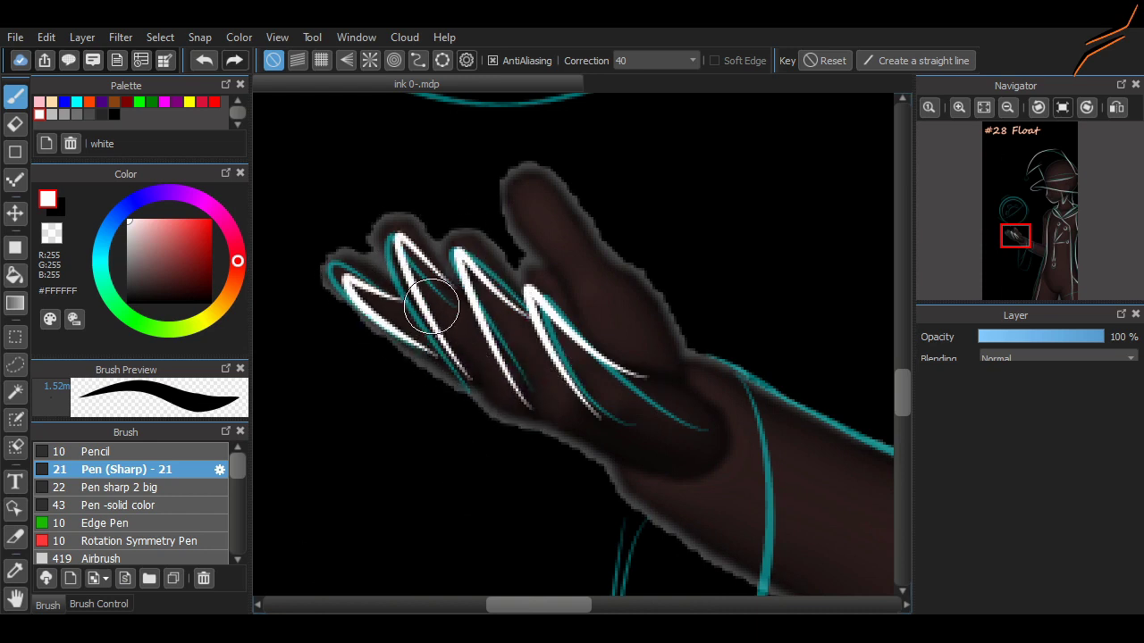
# Ink the pointed thumb, the curve at its base and the palm's lower edge with short finger-base strokes
pyautogui.moveTo(563, 309)
pyautogui.mouseDown()
pyautogui.moveTo(524, 173)
pyautogui.moveTo(648, 317)
pyautogui.mouseUp()
pyautogui.moveTo(620, 390); pyautogui.dragTo(705, 417)
pyautogui.moveTo(490, 426)
pyautogui.mouseDown()
pyautogui.moveTo(622, 439)
pyautogui.moveTo(533, 423)
pyautogui.mouseUp()
pyautogui.hotkey('ctrl', 'z')
pyautogui.hotkey('ctrl', 'z')
pyautogui.moveTo(469, 399); pyautogui.dragTo(605, 434)
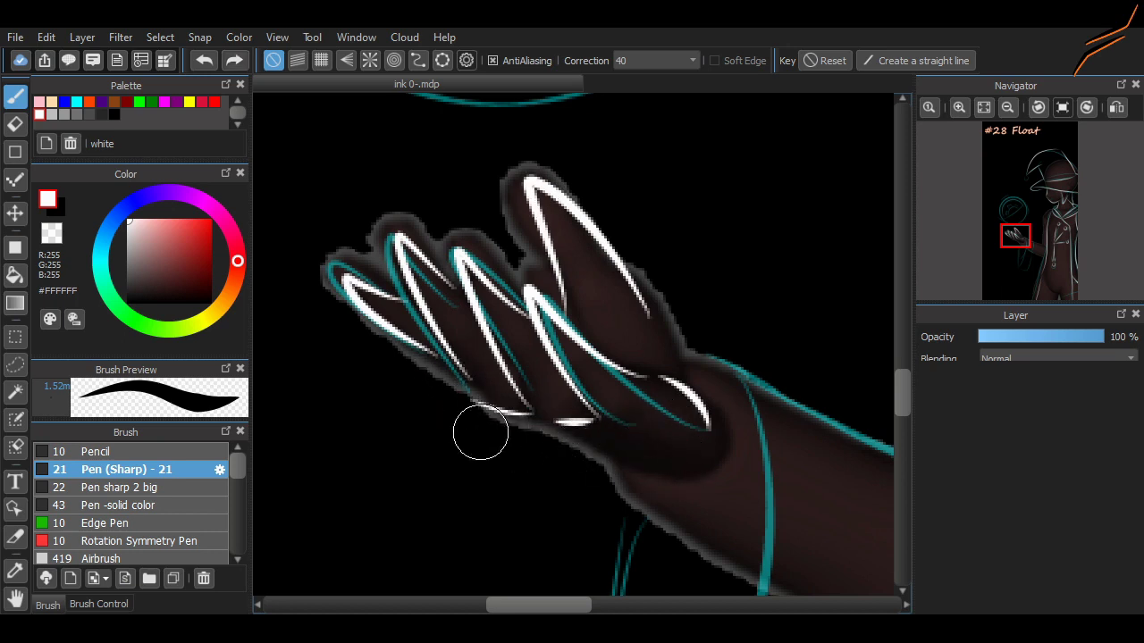
pyautogui.moveTo(479, 429)
pyautogui.mouseDown()
pyautogui.moveTo(608, 467)
pyautogui.moveTo(708, 466)
pyautogui.mouseUp()
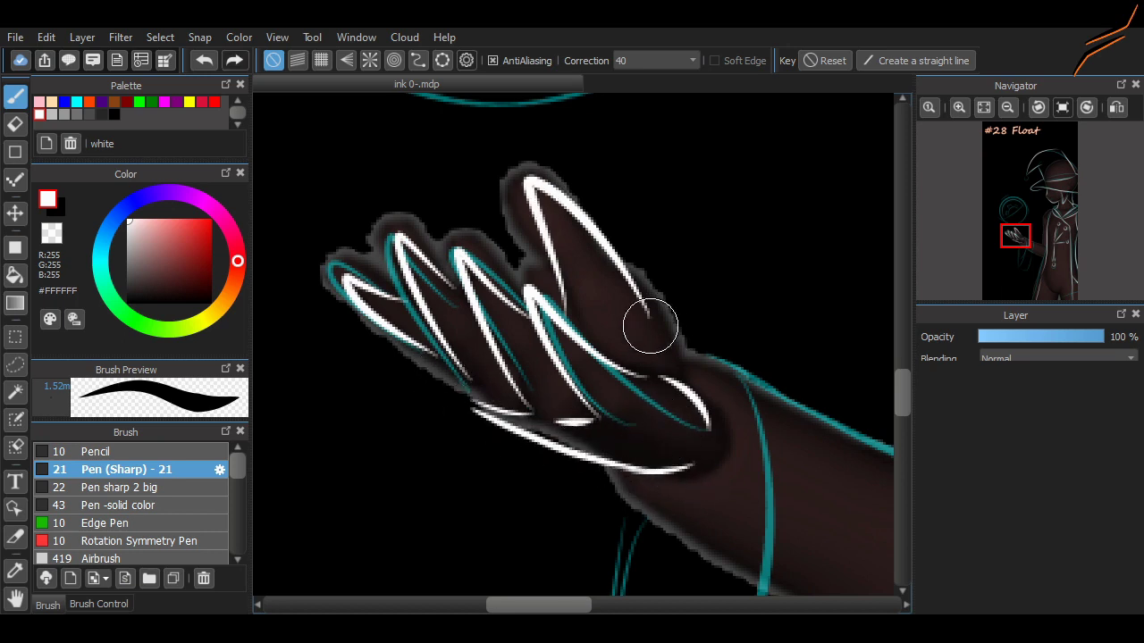
# Ink the curved wrist lines and the wide, rounded opening of the hanging sleeve cuff
pyautogui.scroll(-2, 626, 393)
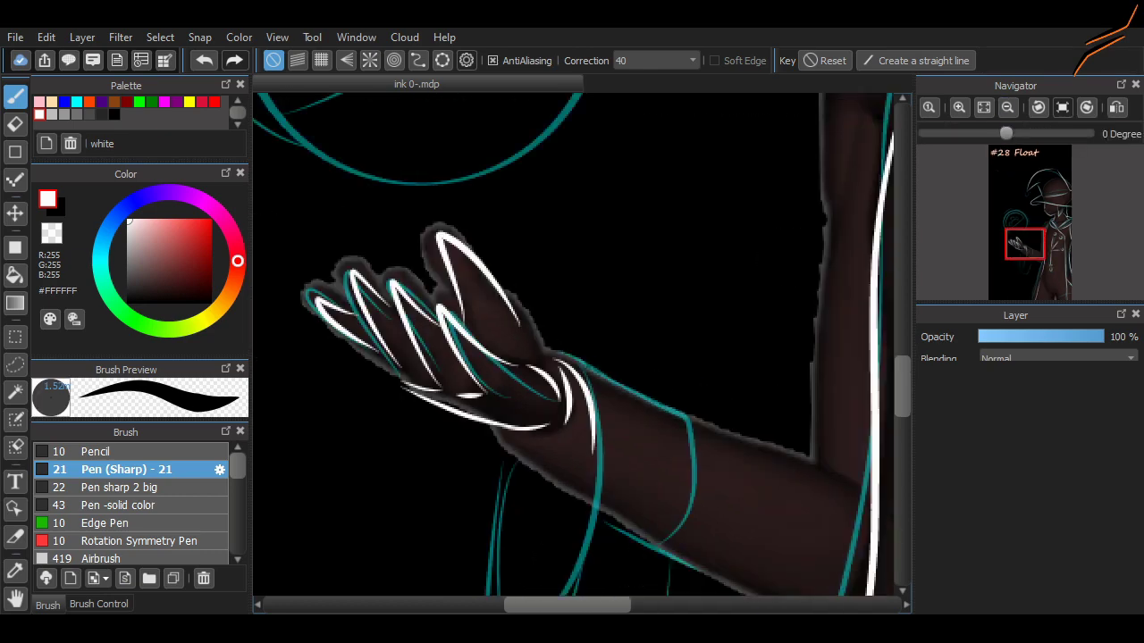
pyautogui.scroll(-3, 581, 344)
pyautogui.moveTo(531, 134); pyautogui.dragTo(452, 258)
pyautogui.hotkey('ctrl', 'z')
pyautogui.moveTo(473, 192); pyautogui.dragTo(557, 264)
pyautogui.hotkey('ctrl', 'z')
pyautogui.hotkey('ctrl', 'z')
pyautogui.hotkey('ctrl', 'z')
pyautogui.moveTo(522, 129)
pyautogui.mouseDown()
pyautogui.moveTo(527, 358)
pyautogui.moveTo(470, 226)
pyautogui.mouseUp()
pyautogui.hotkey('ctrl', 'z')
# Ink the sleeve's lower edge back to the forearm and a narrow band around the arm near the elbow
pyautogui.moveTo(483, 384)
pyautogui.mouseDown()
pyautogui.moveTo(706, 464)
pyautogui.moveTo(732, 358)
pyautogui.mouseUp()
pyautogui.moveTo(742, 214); pyautogui.dragTo(726, 364)
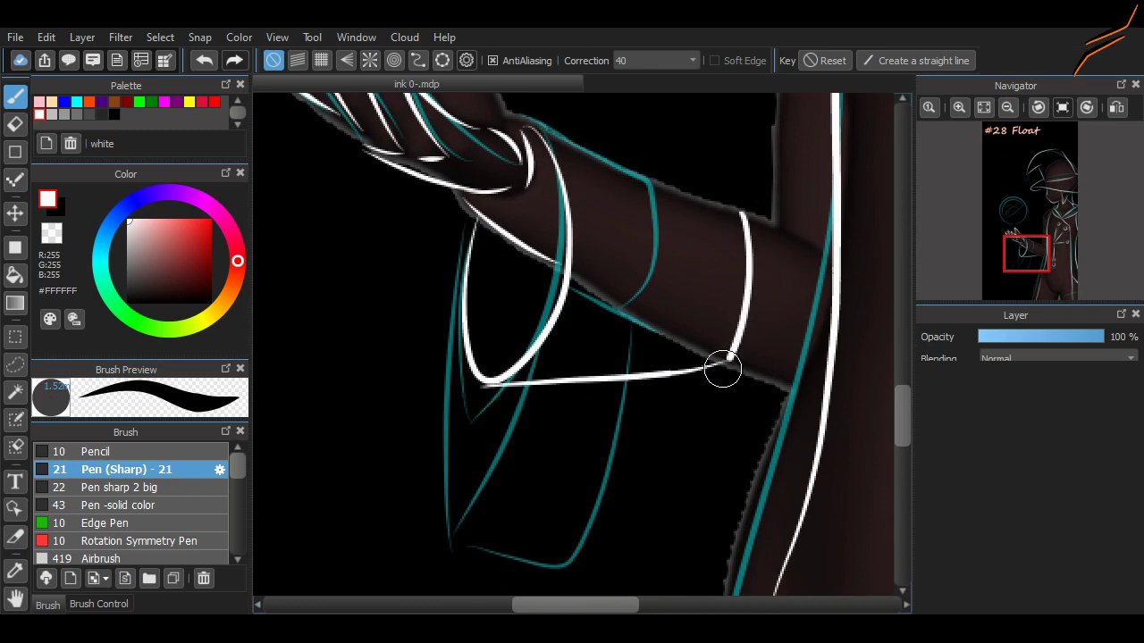
pyautogui.hotkey('ctrl', 'z')
pyautogui.moveTo(735, 214)
pyautogui.mouseDown()
pyautogui.moveTo(758, 204)
pyautogui.moveTo(722, 372)
pyautogui.moveTo(758, 312)
pyautogui.mouseUp()
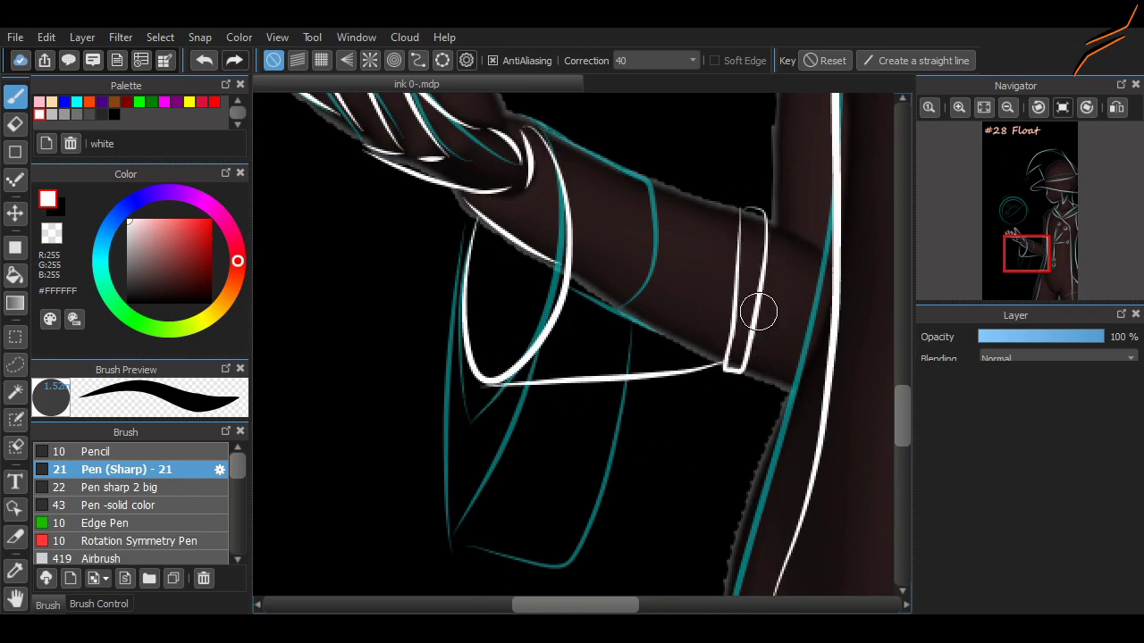
# Ink the sleeve's upper edge from the wrist past the narrow band to the coat
pyautogui.scroll(3, 758, 312)
pyautogui.moveTo(538, 280); pyautogui.dragTo(745, 357)
pyautogui.hotkey('ctrl', 'z')
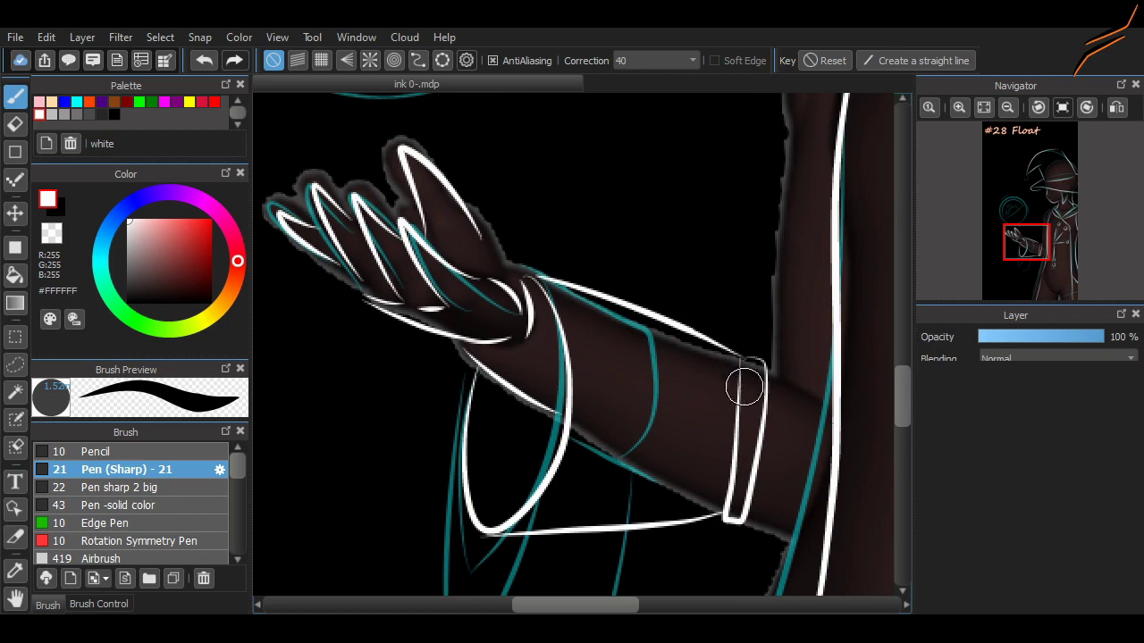
pyautogui.hscroll(3, 740, 367)
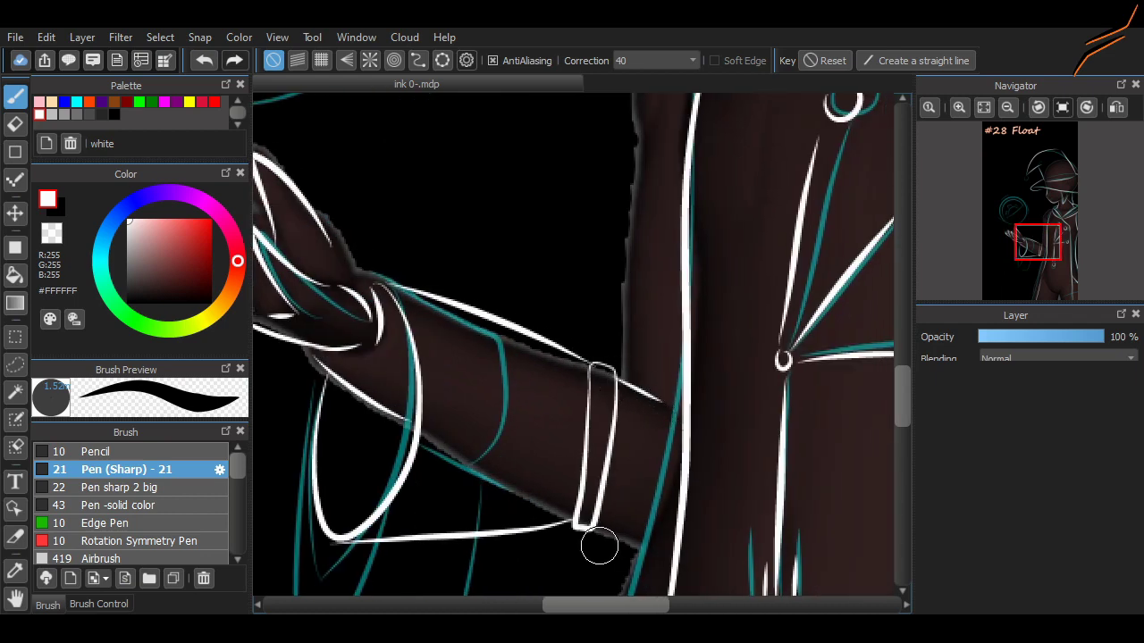
pyautogui.scroll(3, 852, 403)
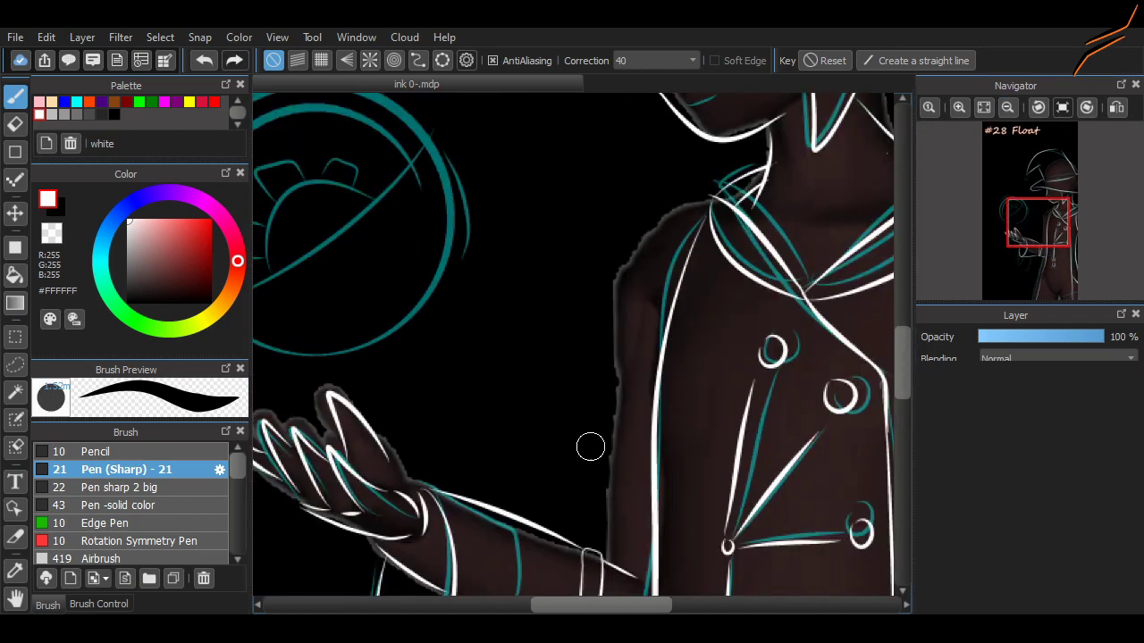
# Ink the upper arm's outer contour up to the shoulder
pyautogui.hotkey('ctrl', 'z')
pyautogui.moveTo(614, 581)
pyautogui.mouseDown()
pyautogui.moveTo(630, 349)
pyautogui.moveTo(663, 268)
pyautogui.mouseUp()
pyautogui.hotkey('ctrl', 'z')
pyautogui.hotkey('ctrl', 'z')
pyautogui.moveTo(631, 353)
pyautogui.mouseDown()
pyautogui.moveTo(713, 228)
pyautogui.moveTo(695, 225)
pyautogui.mouseUp()
# Draw small circles and crosses scattered in the empty sky beneath the title
pyautogui.scroll(-5, 754, 252)
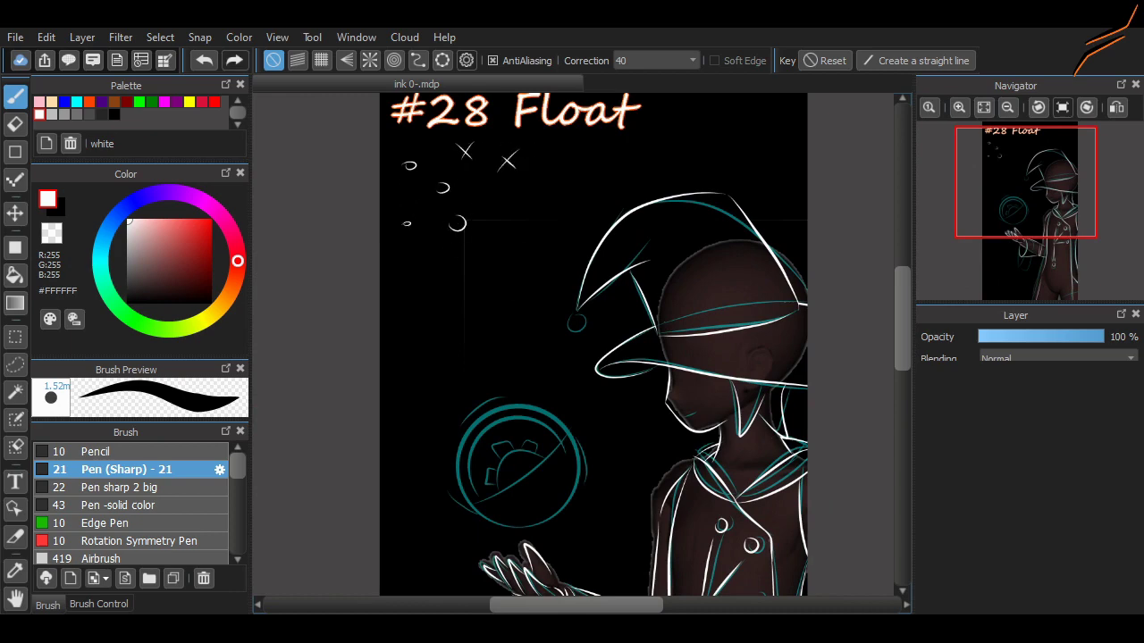
pyautogui.scroll(6, 562, 234)
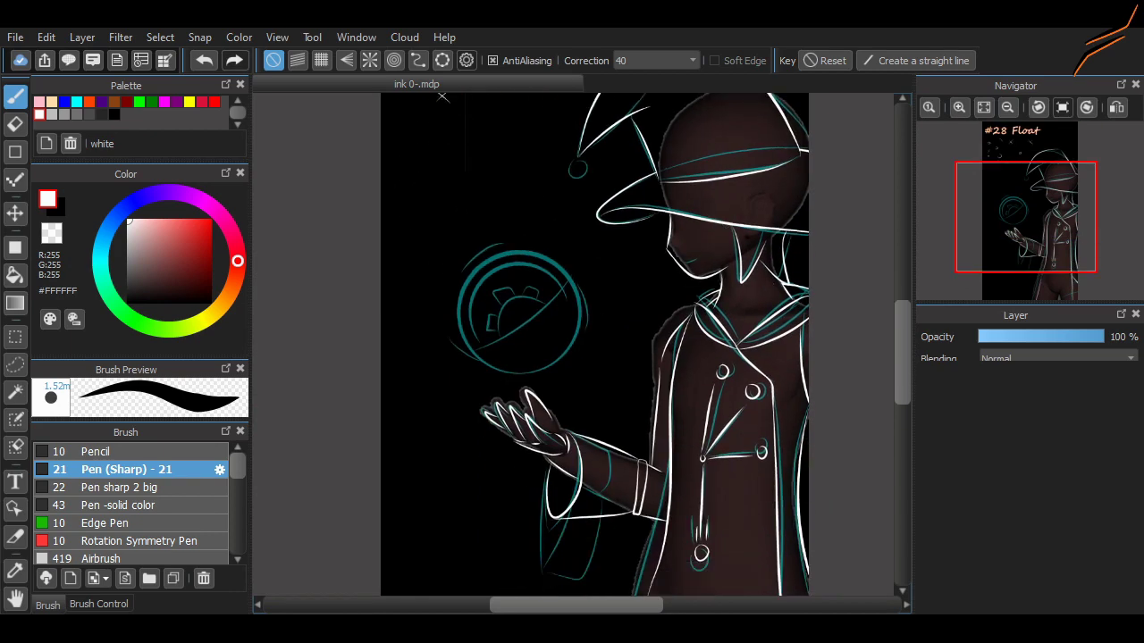
pyautogui.scroll(-4, 581, 344)
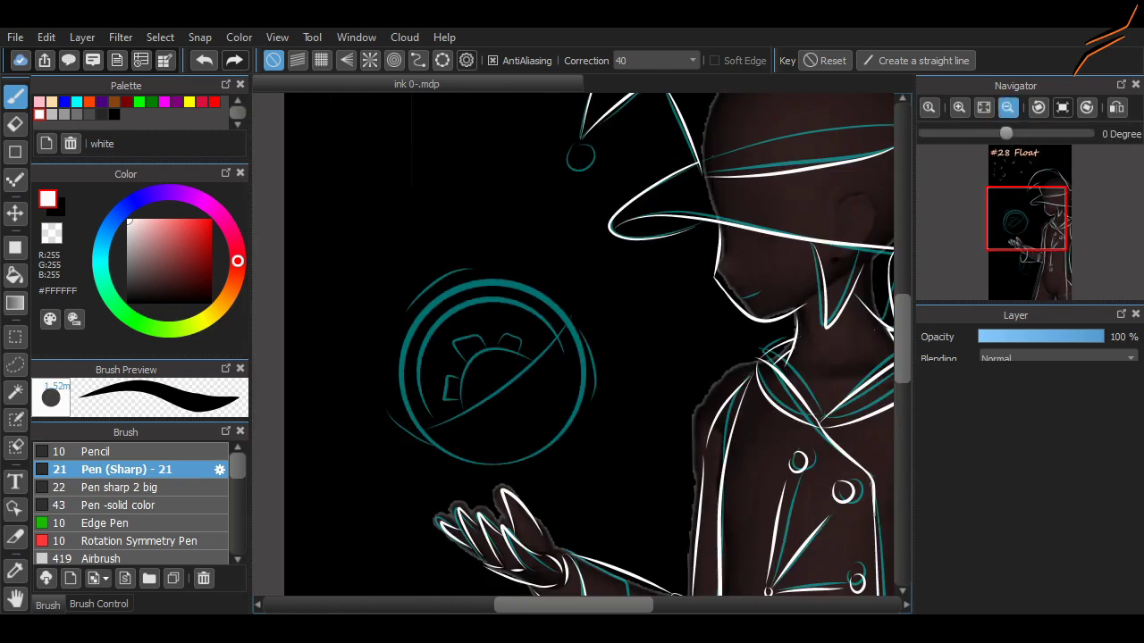
# Draw a red ring over the sketched orb above the hand using concentric circle snapping, and turn snapping off
pyautogui.scroll(4, 580, 344)
pyautogui.scroll(-3, 581, 344)
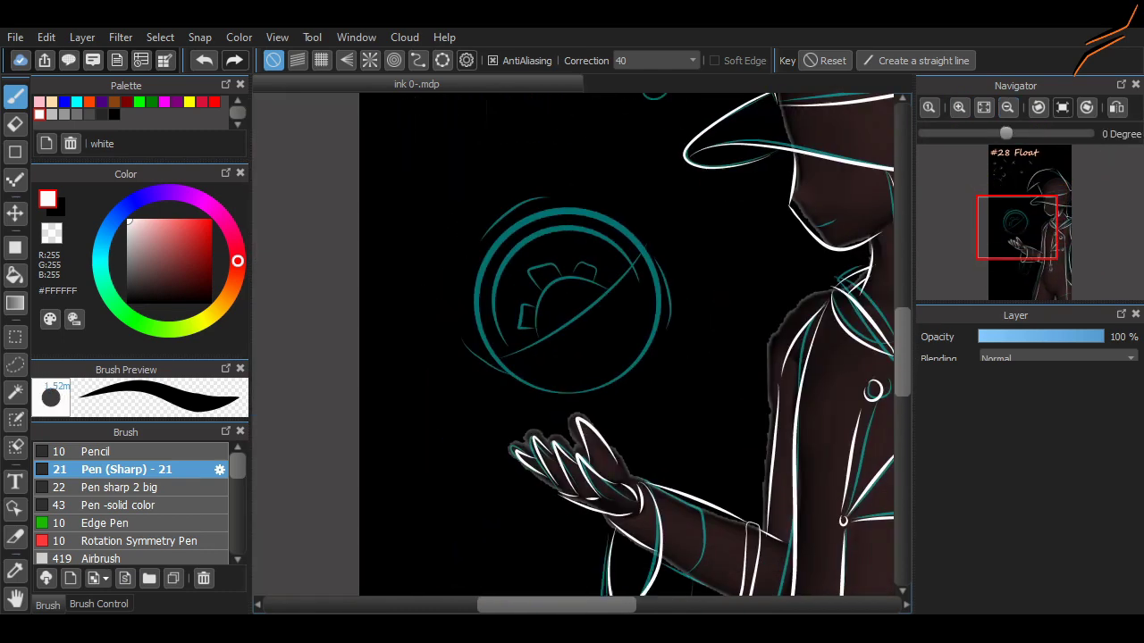
pyautogui.scroll(1, 581, 344)
pyautogui.click(394, 60)
pyautogui.moveTo(447, 340); pyautogui.dragTo(527, 268)
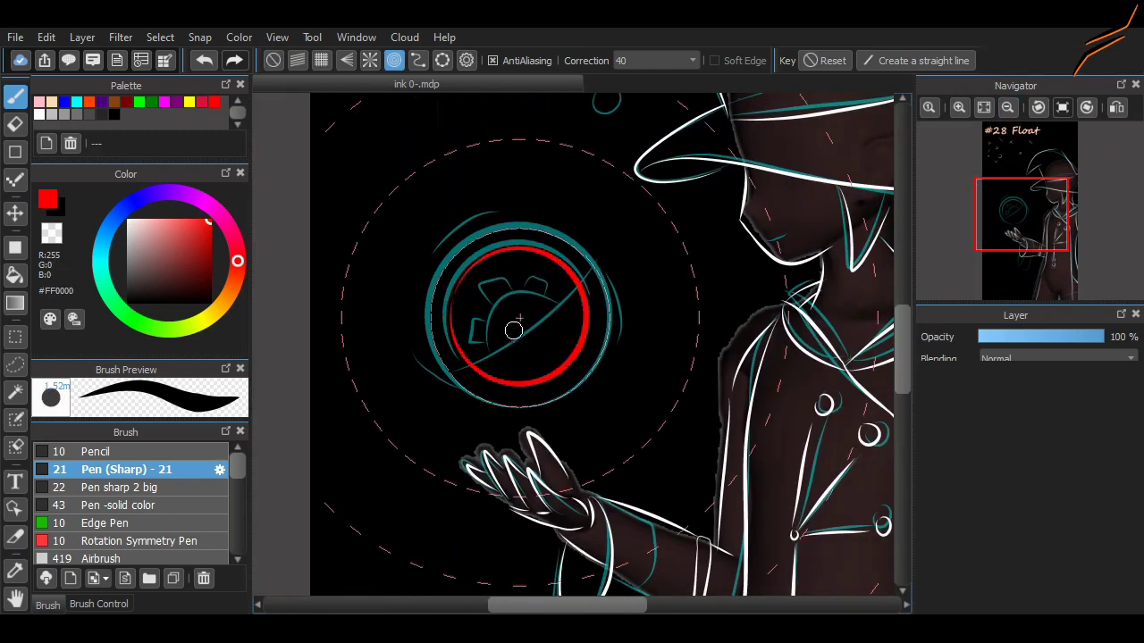
pyautogui.hotkey('ctrl', 'z')
pyautogui.moveTo(478, 234)
pyautogui.mouseDown()
pyautogui.moveTo(587, 294)
pyautogui.moveTo(437, 304)
pyautogui.mouseUp()
pyautogui.scroll(-1, 438, 303)
pyautogui.scroll(2, 401, 199)
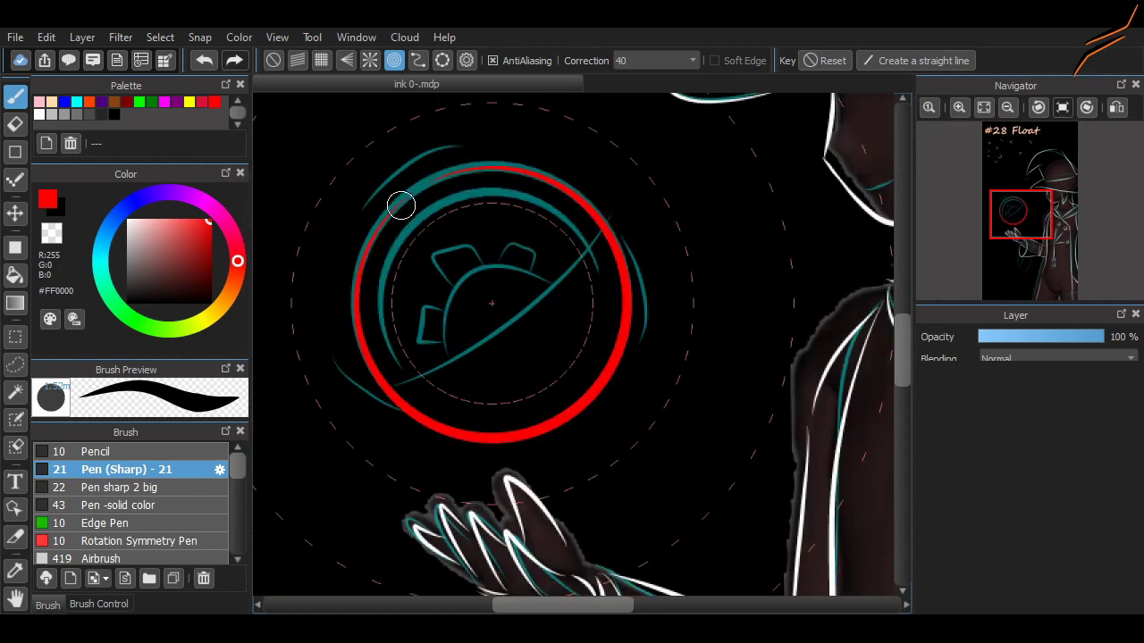
pyautogui.hotkey('ctrl', 'z')
pyautogui.moveTo(439, 178); pyautogui.dragTo(361, 286)
pyautogui.hotkey('ctrl', '1')
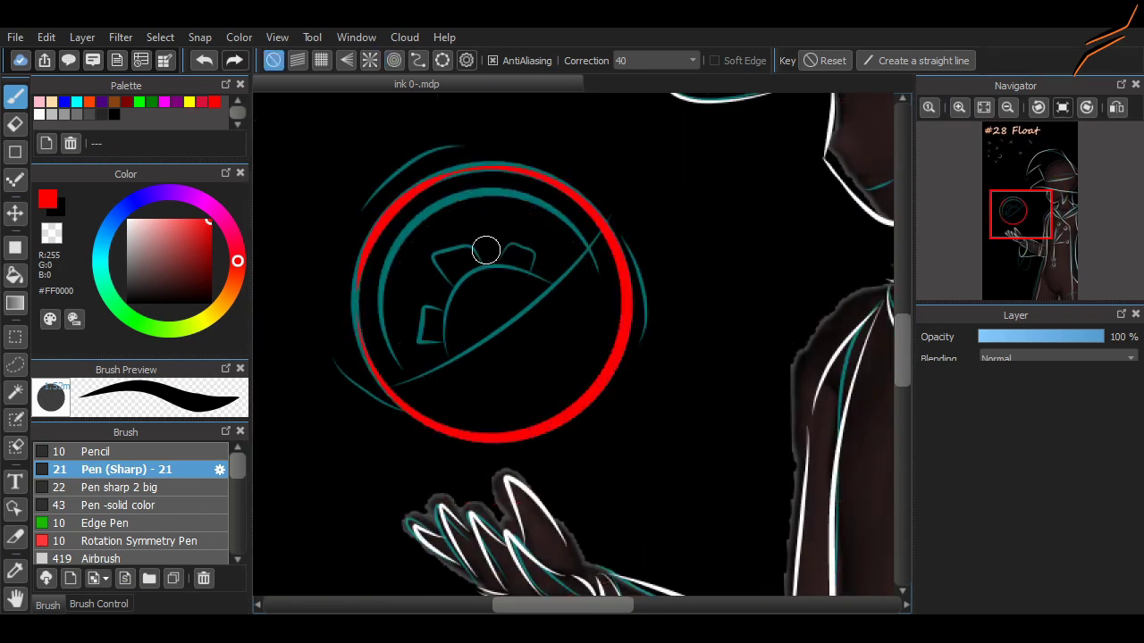
# Draw a curved diagonal line, a half gear with teeth and small gear parts in red inside the ring
pyautogui.hotkey('ctrl', 'z')
pyautogui.moveTo(397, 386); pyautogui.dragTo(598, 235)
pyautogui.moveTo(437, 362)
pyautogui.mouseDown()
pyautogui.moveTo(549, 286)
pyautogui.moveTo(545, 268)
pyautogui.mouseUp()
pyautogui.hotkey('ctrl', 'z')
pyautogui.hotkey('ctrl', 'z')
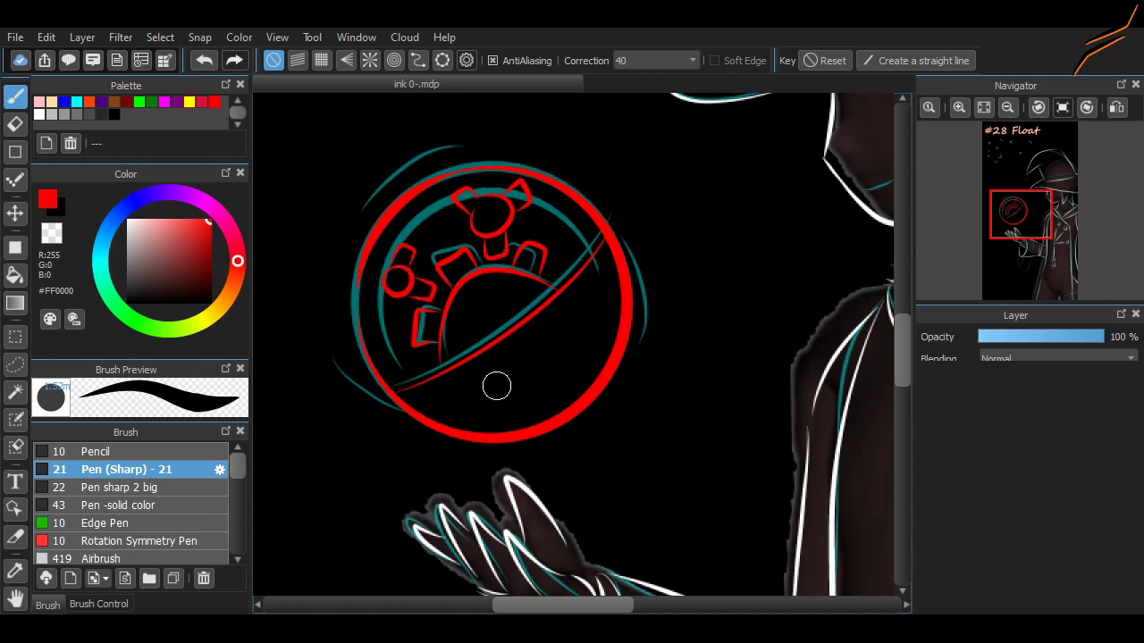
# Draw a slanted three-cell counter with the digits 0, 2 and 8 in red inside the ring's lower part
pyautogui.moveTo(489, 380)
pyautogui.mouseDown()
pyautogui.moveTo(593, 332)
pyautogui.moveTo(515, 365)
pyautogui.mouseUp()
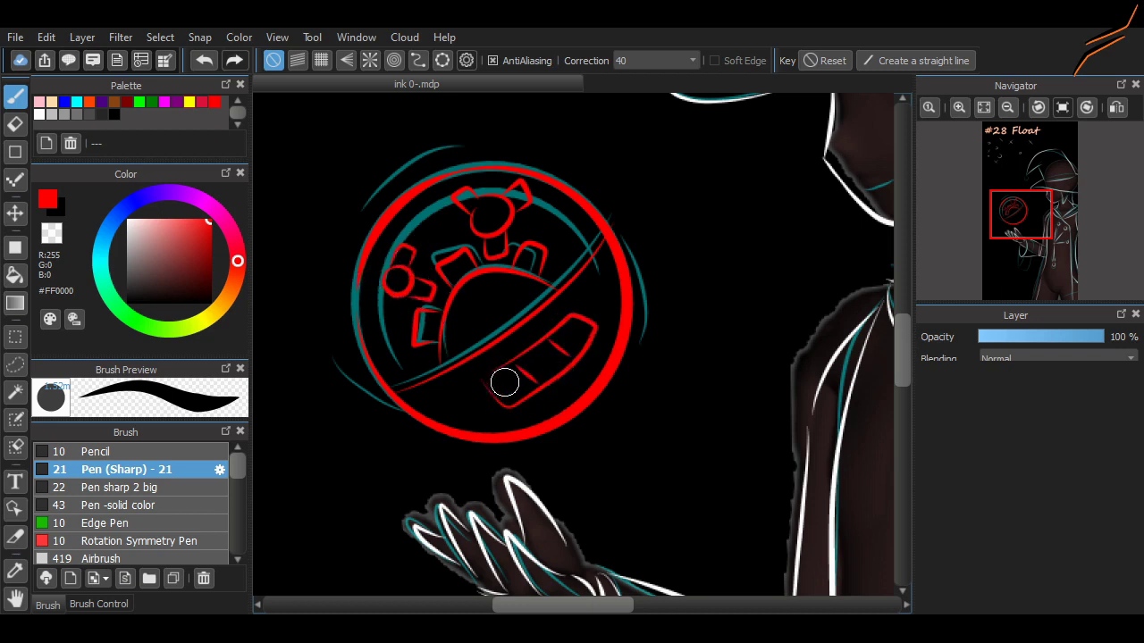
pyautogui.scroll(3, 523, 382)
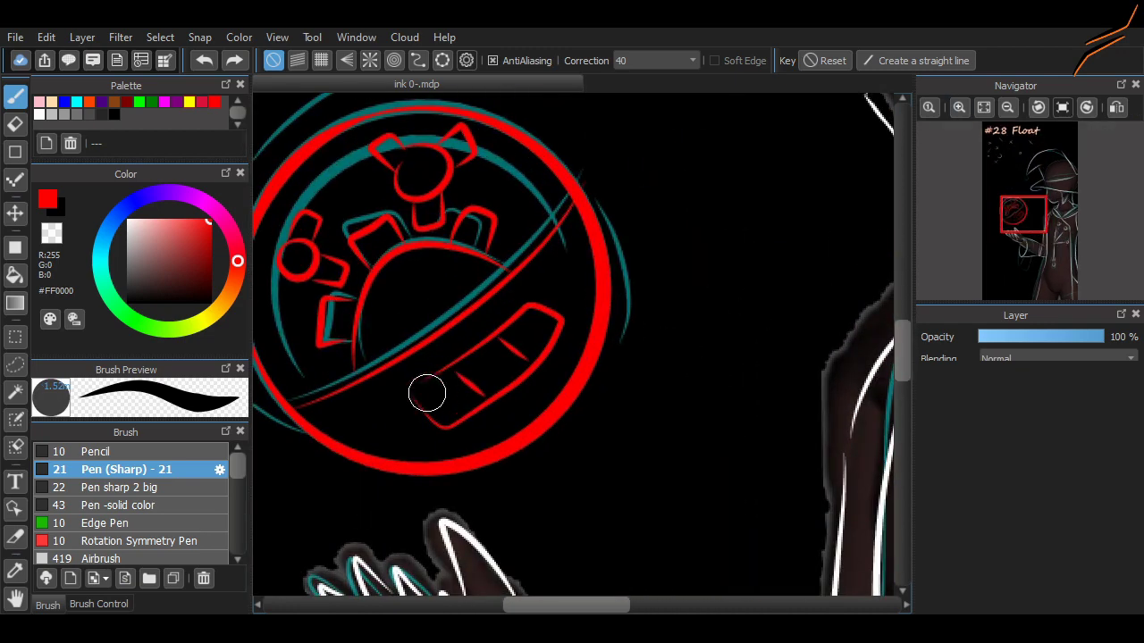
pyautogui.moveTo(433, 386)
pyautogui.mouseDown()
pyautogui.moveTo(456, 402)
pyautogui.moveTo(462, 375)
pyautogui.mouseUp()
pyautogui.hotkey('ctrl', 'z')
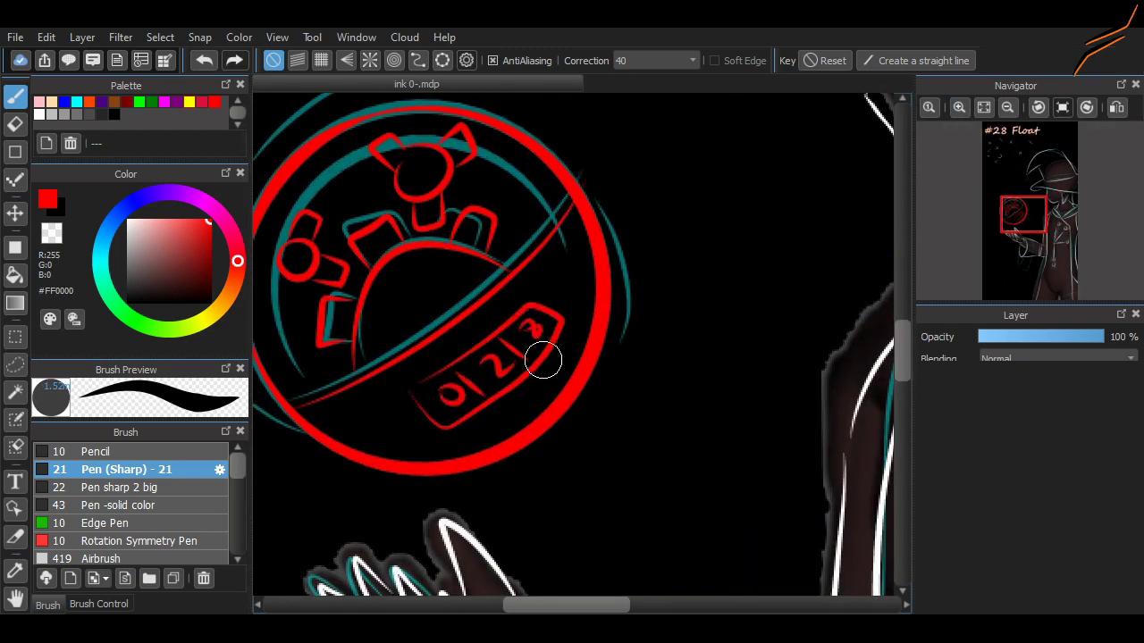
pyautogui.hotkey('ctrl', 'z')
pyautogui.moveTo(532, 318); pyautogui.dragTo(542, 355)
pyautogui.scroll(-2, 447, 403)
pyautogui.scroll(1, 346, 551)
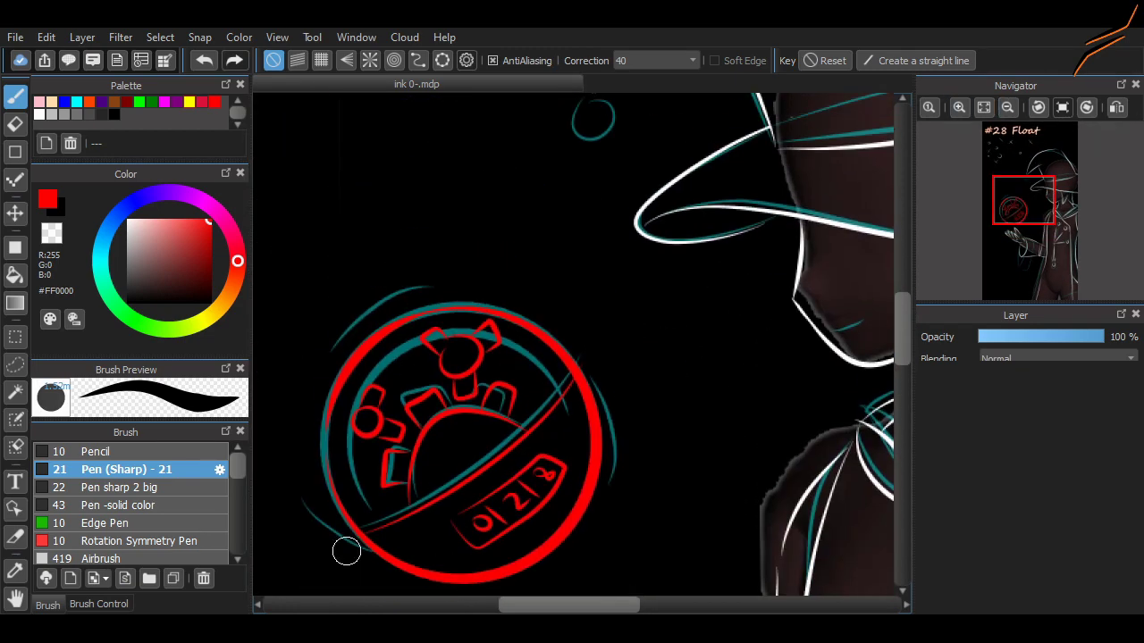
# Draw a red flame line curving up from the ring's side nearest the canvas edge
pyautogui.moveTo(347, 552); pyautogui.dragTo(402, 185)
pyautogui.hotkey('ctrl', 'z')
pyautogui.moveTo(311, 478); pyautogui.dragTo(403, 190)
pyautogui.hotkey('ctrl', 'z')
pyautogui.moveTo(308, 458); pyautogui.dragTo(403, 184)
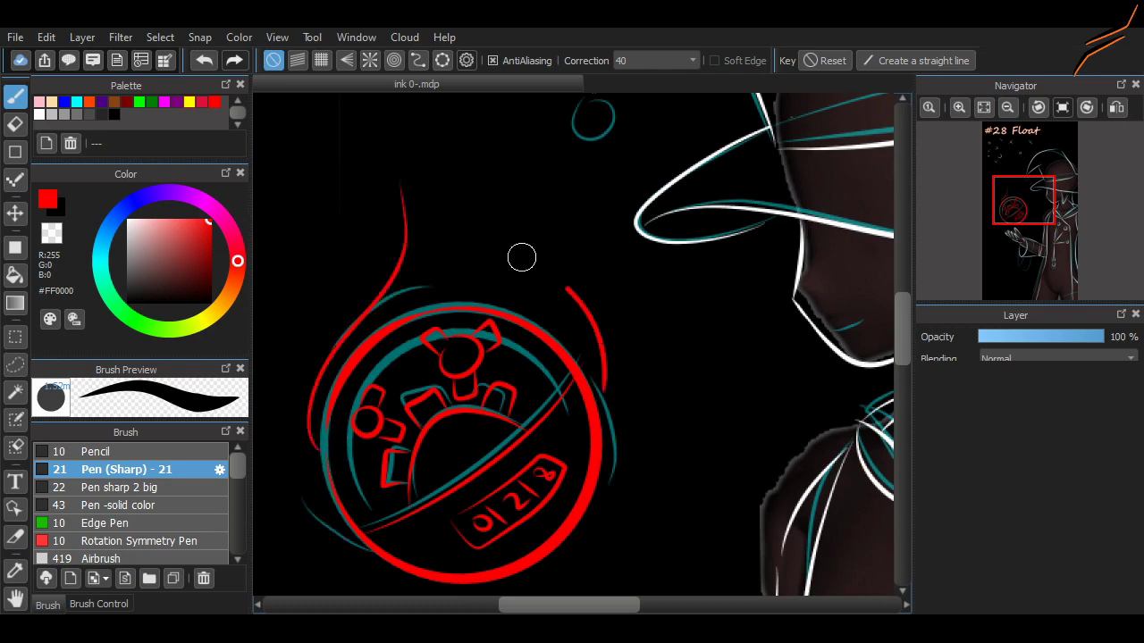
# Draw the flowing red flame lines on the ring's side facing the figure, rising above the orb
pyautogui.moveTo(436, 120); pyautogui.dragTo(563, 288)
pyautogui.hotkey('ctrl', 'z')
pyautogui.scroll(3, 401, 158)
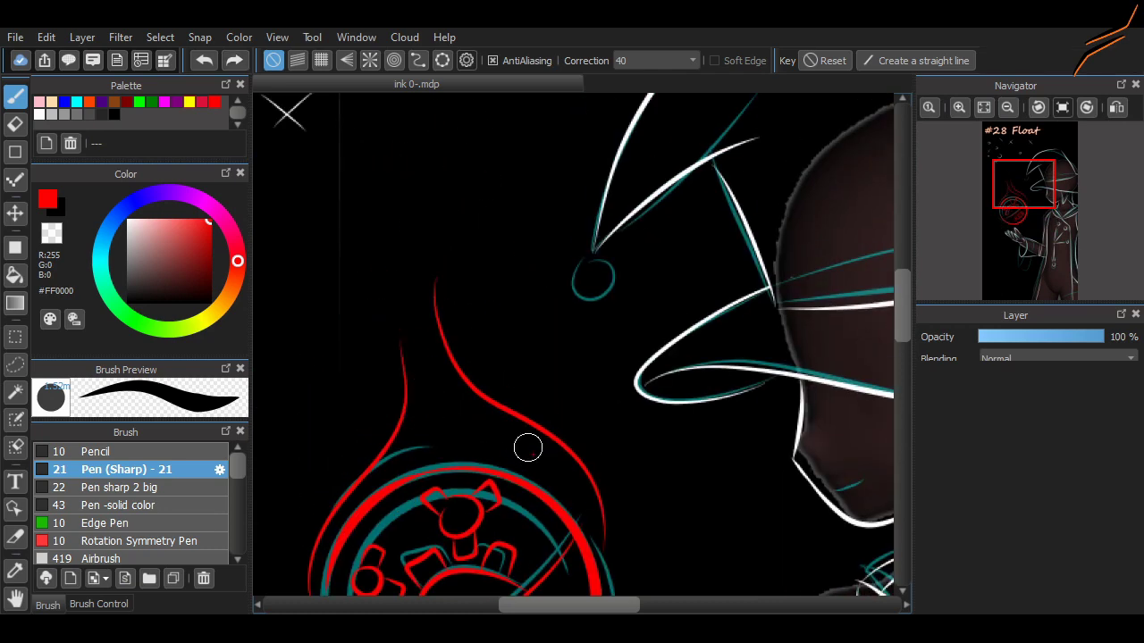
pyautogui.hotkey('ctrl', 'z')
pyautogui.moveTo(527, 448); pyautogui.dragTo(393, 201)
pyautogui.hotkey('ctrl', 'z')
pyautogui.moveTo(547, 467); pyautogui.dragTo(526, 441)
# Remove the stray red marks on the face and ink the mouth with a short white stroke
pyautogui.moveTo(1023, 184)
pyautogui.mouseDown()
pyautogui.moveTo(1024, 260)
pyautogui.moveTo(1055, 215)
pyautogui.moveTo(983, 215)
pyautogui.moveTo(1045, 215)
pyautogui.mouseUp()
pyautogui.scroll(2, 510, 438)
pyautogui.moveTo(516, 371); pyautogui.dragTo(508, 437)
pyautogui.hotkey('ctrl', 'z')
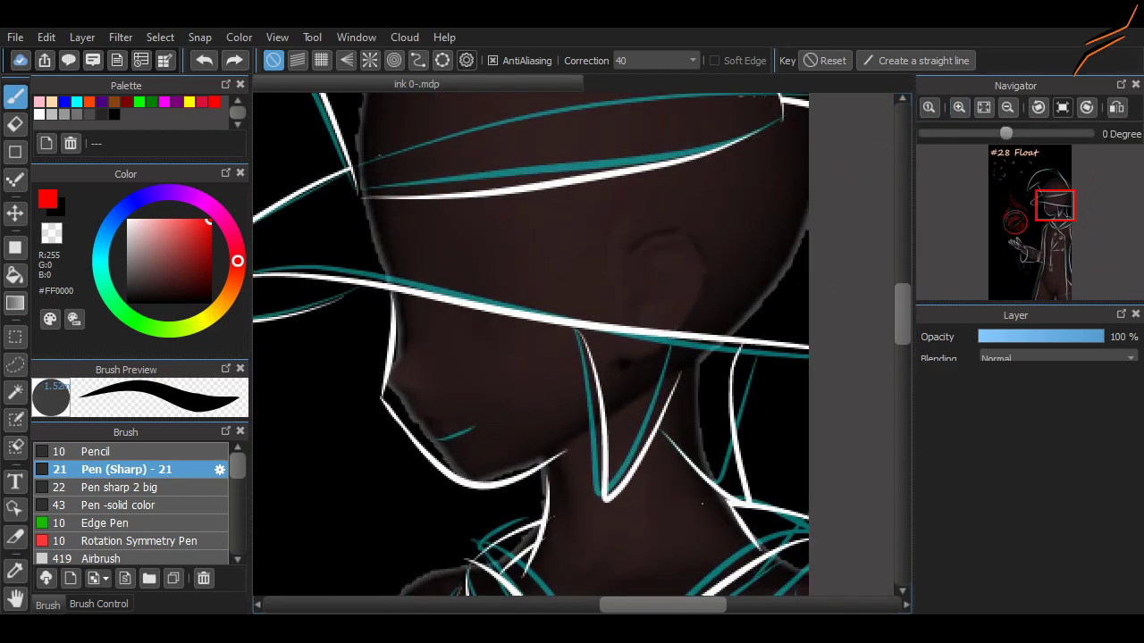
pyautogui.scroll(1, 486, 390)
pyautogui.click(521, 357)
pyautogui.scroll(1, 556, 501)
pyautogui.click(38, 114)
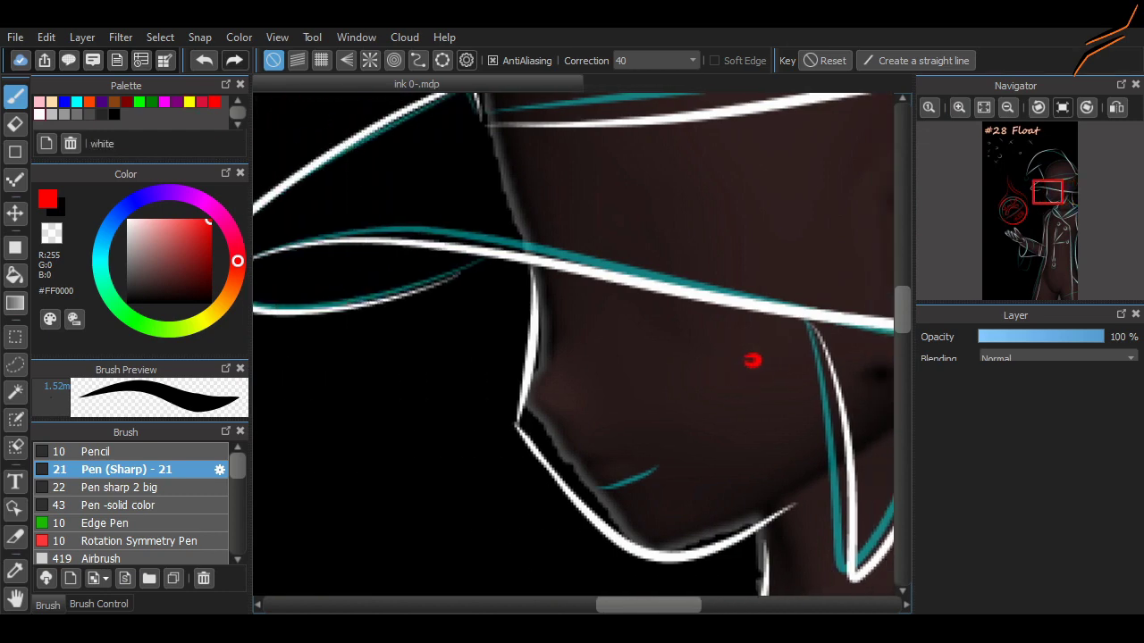
pyautogui.hotkey('ctrl', 'z')
pyautogui.moveTo(617, 506); pyautogui.dragTo(684, 487)
# Try to ink a curved lower eye or lens line with a bridge stroke over the nose
pyautogui.moveTo(722, 359); pyautogui.dragTo(775, 341)
pyautogui.hotkey('ctrl', 'z')
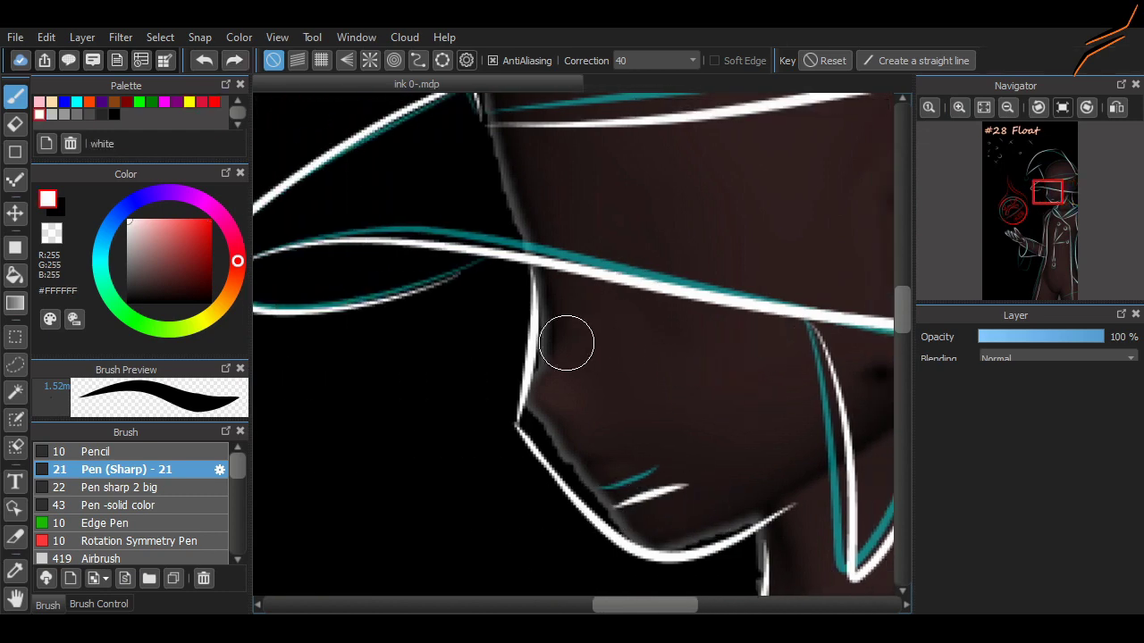
pyautogui.moveTo(536, 352); pyautogui.dragTo(590, 366)
pyautogui.moveTo(594, 340)
pyautogui.mouseDown()
pyautogui.moveTo(603, 392)
pyautogui.moveTo(592, 343)
pyautogui.moveTo(742, 362)
pyautogui.mouseUp()
pyautogui.hotkey('ctrl', 'z')
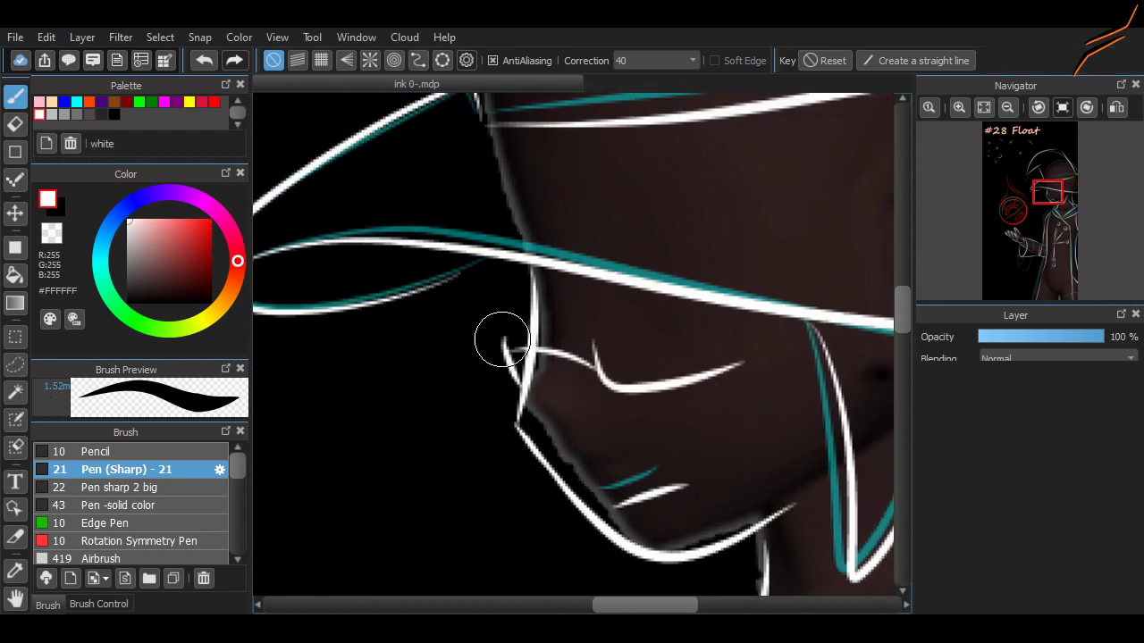
pyautogui.hotkey('ctrl', 'z')
pyautogui.hotkey('ctrl', 'z')
# Try to draw a round, gear-toothed lens over the eye with a bridge across the nose
pyautogui.moveTo(532, 347)
pyautogui.mouseDown()
pyautogui.moveTo(562, 365)
pyautogui.moveTo(566, 340)
pyautogui.moveTo(580, 372)
pyautogui.moveTo(633, 324)
pyautogui.moveTo(665, 361)
pyautogui.mouseUp()
pyautogui.hotkey('ctrl', 'z')
pyautogui.hotkey('ctrl', 'z')
pyautogui.hotkey('ctrl', 'z')
pyautogui.hotkey('ctrl', 'z')
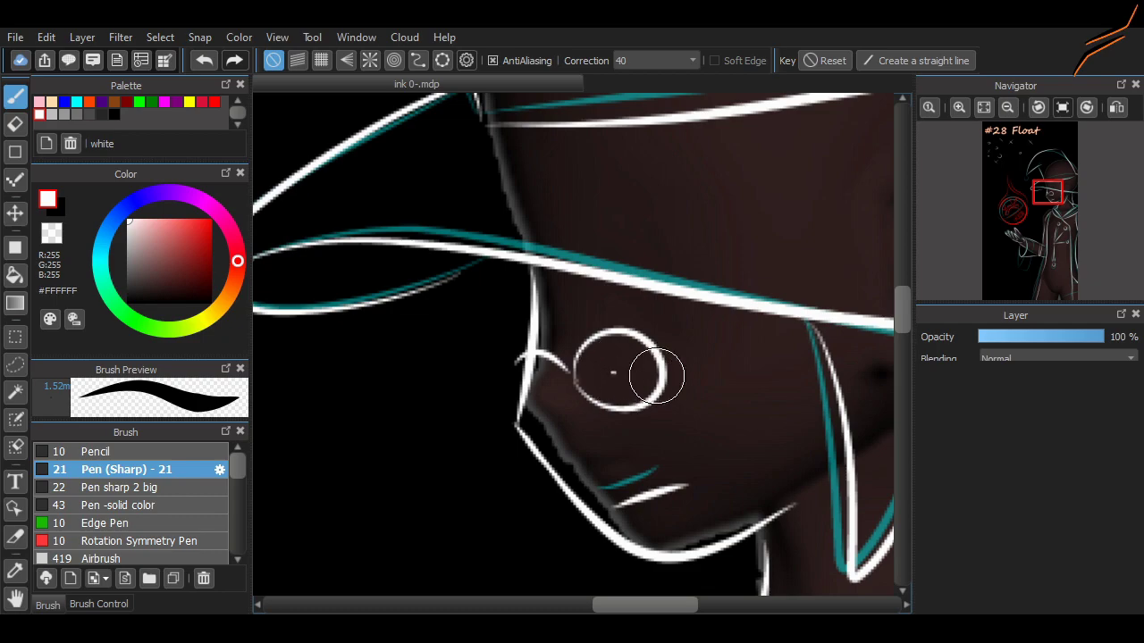
pyautogui.moveTo(606, 329)
pyautogui.mouseDown()
pyautogui.moveTo(635, 323)
pyautogui.moveTo(669, 348)
pyautogui.moveTo(679, 398)
pyautogui.mouseUp()
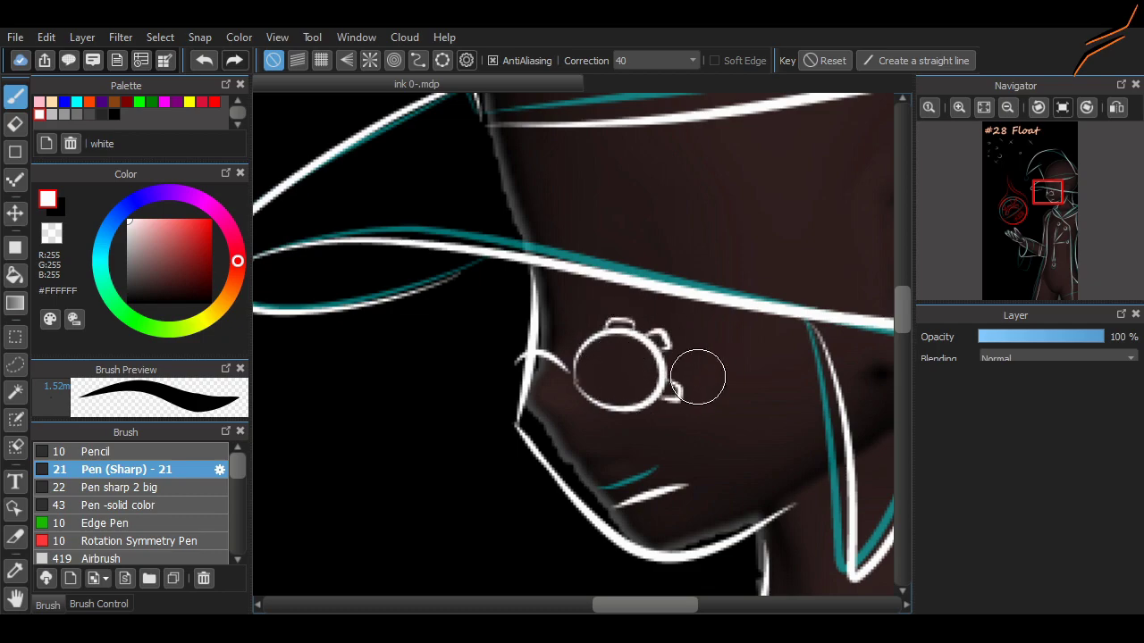
pyautogui.scroll(-2, 698, 376)
pyautogui.moveTo(625, 439); pyautogui.dragTo(676, 414)
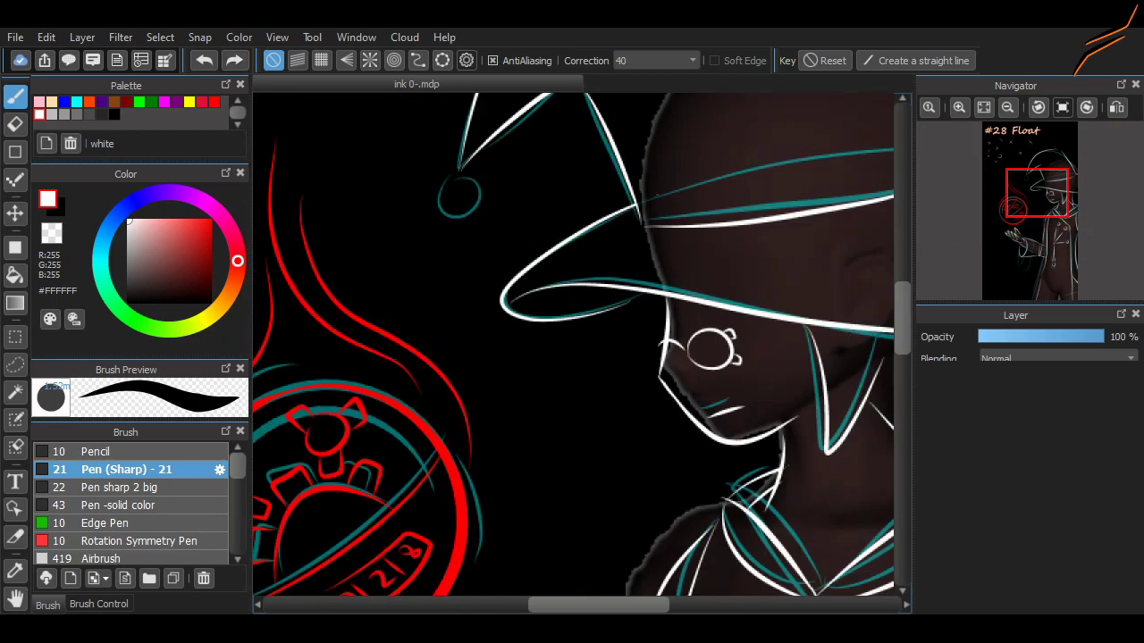
pyautogui.scroll(2, 809, 347)
# Try to ink a large curved eye outline in white beneath the hat brim
pyautogui.moveTo(657, 308); pyautogui.dragTo(715, 338)
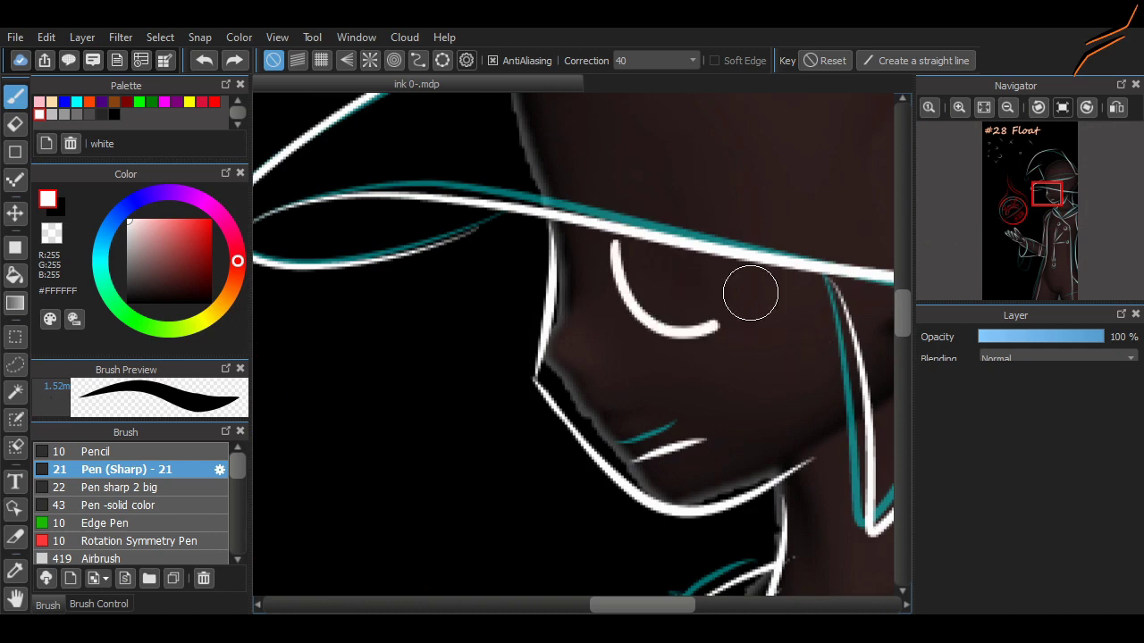
pyautogui.hotkey('ctrl', 'z')
pyautogui.moveTo(628, 287)
pyautogui.mouseDown()
pyautogui.moveTo(670, 284)
pyautogui.moveTo(724, 312)
pyautogui.mouseUp()
pyautogui.hotkey('ctrl', 'z')
pyautogui.moveTo(617, 235)
pyautogui.mouseDown()
pyautogui.moveTo(716, 242)
pyautogui.moveTo(750, 288)
pyautogui.mouseUp()
# Draw a small filled red oval eye beneath the hat brim in place of the white outline
pyautogui.click(215, 101)
pyautogui.moveTo(664, 255)
pyautogui.mouseDown()
pyautogui.moveTo(690, 313)
pyautogui.moveTo(673, 271)
pyautogui.moveTo(680, 302)
pyautogui.moveTo(658, 290)
pyautogui.moveTo(670, 256)
pyautogui.moveTo(669, 295)
pyautogui.moveTo(685, 301)
pyautogui.moveTo(674, 333)
pyautogui.moveTo(684, 321)
pyautogui.moveTo(663, 269)
pyautogui.moveTo(685, 309)
pyautogui.moveTo(666, 278)
pyautogui.mouseUp()
pyautogui.hotkey('ctrl', 'z')
pyautogui.hotkey('ctrl', 'z')
pyautogui.hotkey('ctrl', 'z')
pyautogui.hotkey('ctrl', 'z')
pyautogui.hotkey('ctrl', 'z')
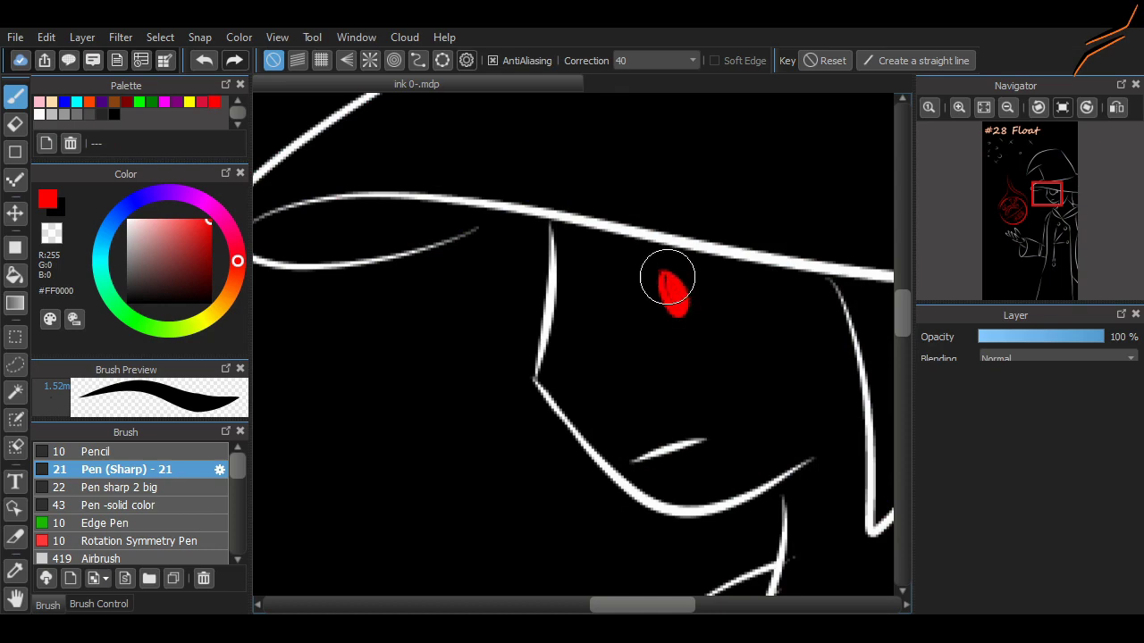
# Undo the last red stroke of the eye beneath the hat brim
pyautogui.hotkey('ctrl', 'z')
pyautogui.scroll(-3, 706, 378)
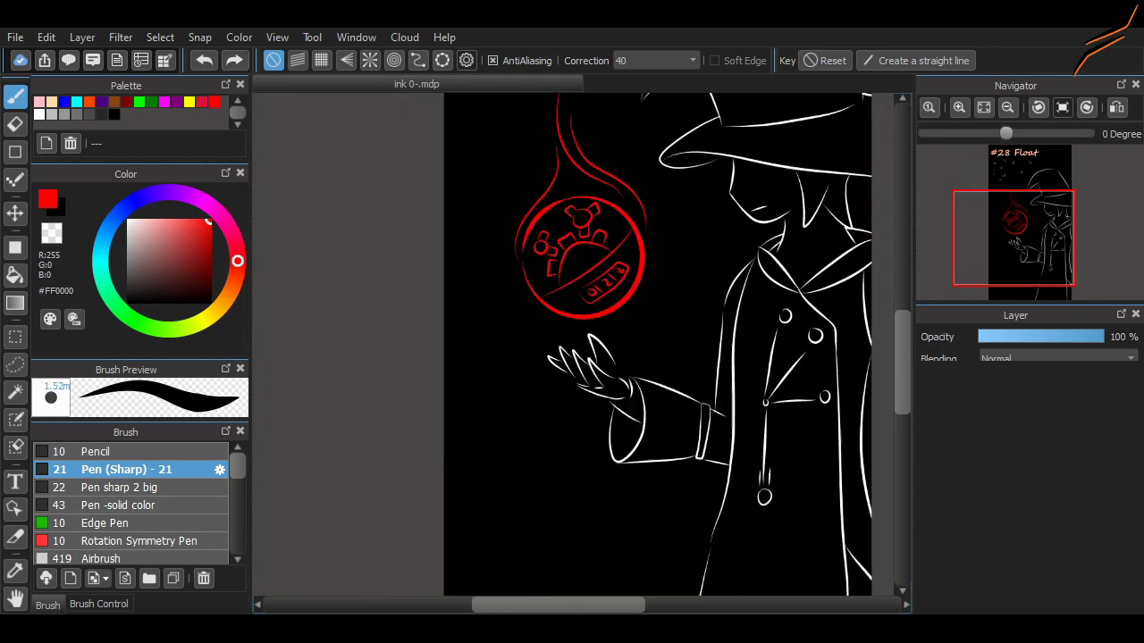
# Examine the inked figure, the flaming orb, the hand and the title across the whole canvas
pyautogui.scroll(2, 706, 378)
pyautogui.scroll(-3, 576, 344)
pyautogui.scroll(4, 576, 344)
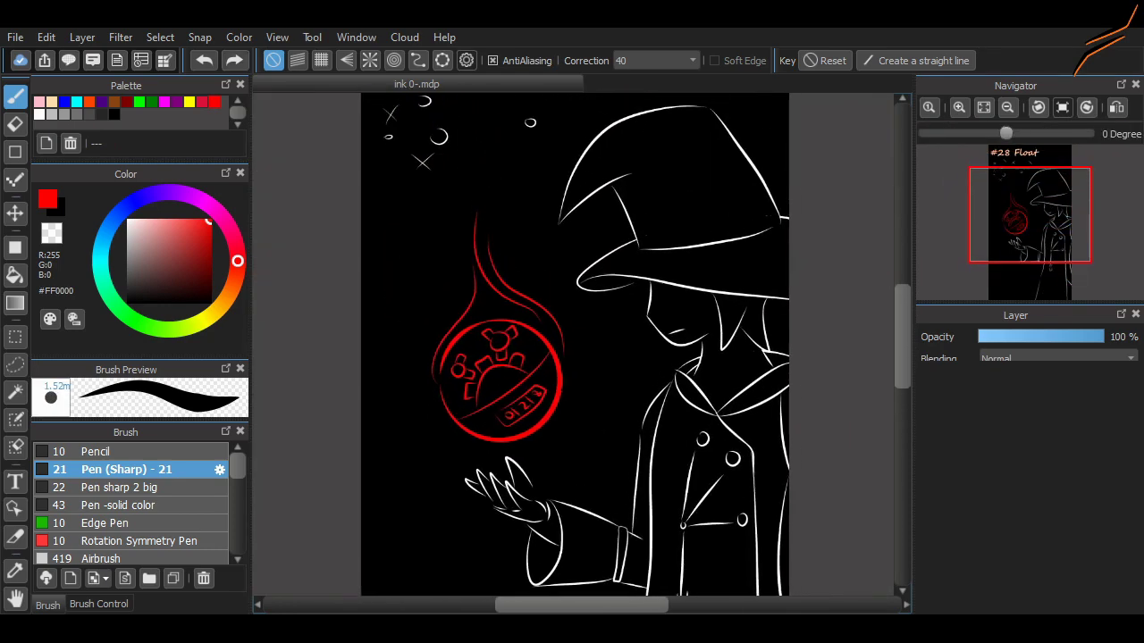
pyautogui.scroll(-3, 657, 401)
pyautogui.scroll(3, 656, 401)
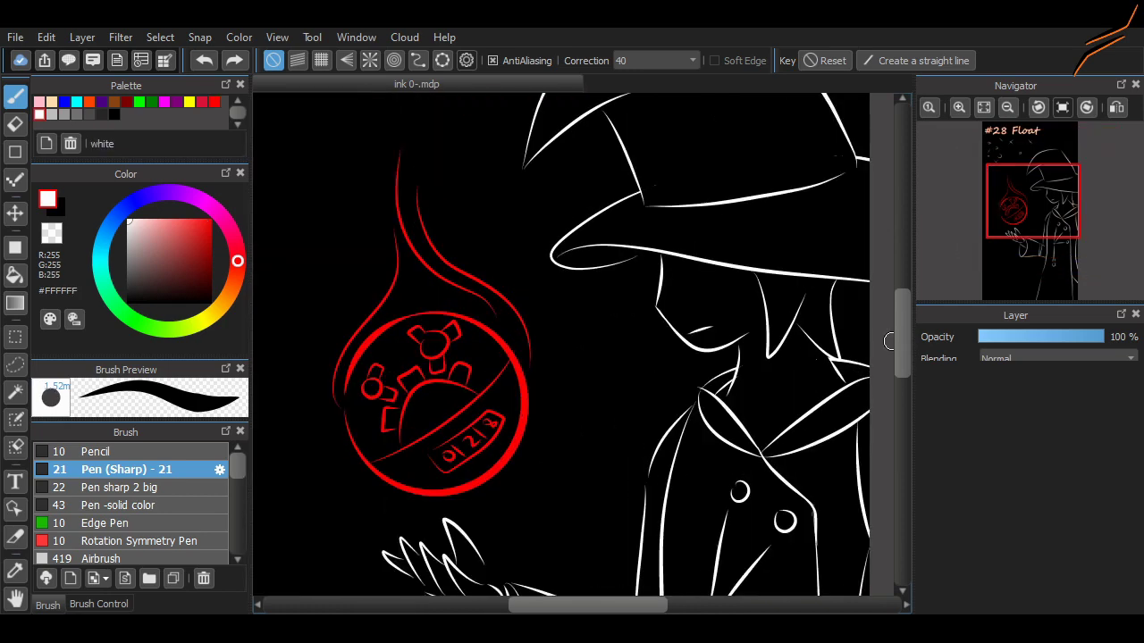
pyautogui.scroll(2, 657, 401)
pyautogui.scroll(-2, 657, 401)
pyautogui.scroll(-3, 656, 401)
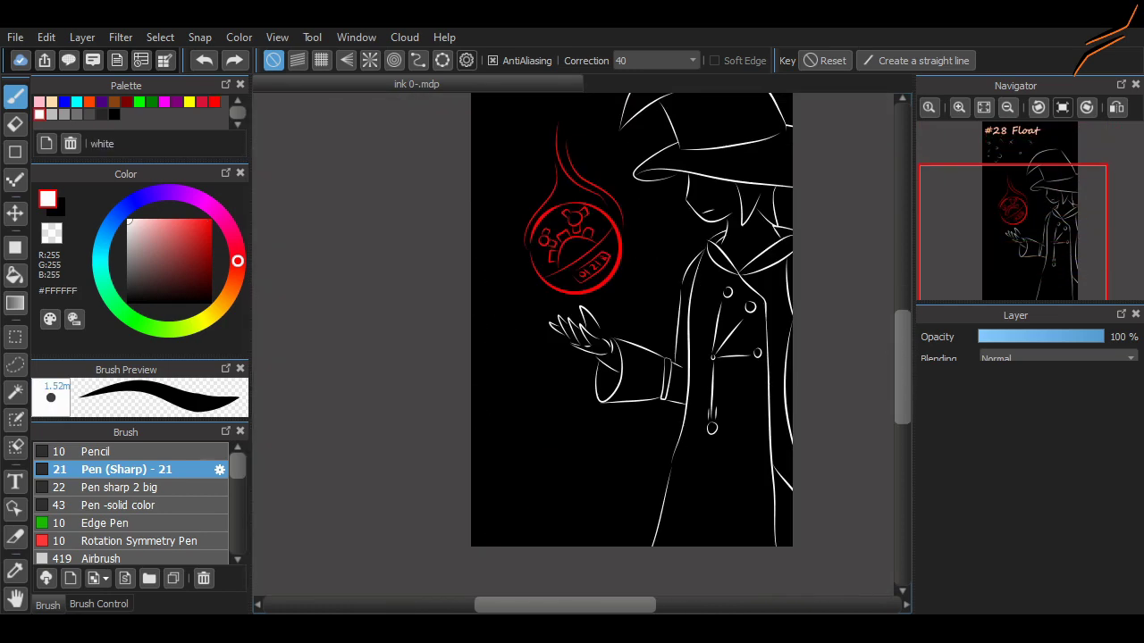
pyautogui.scroll(3, 631, 344)
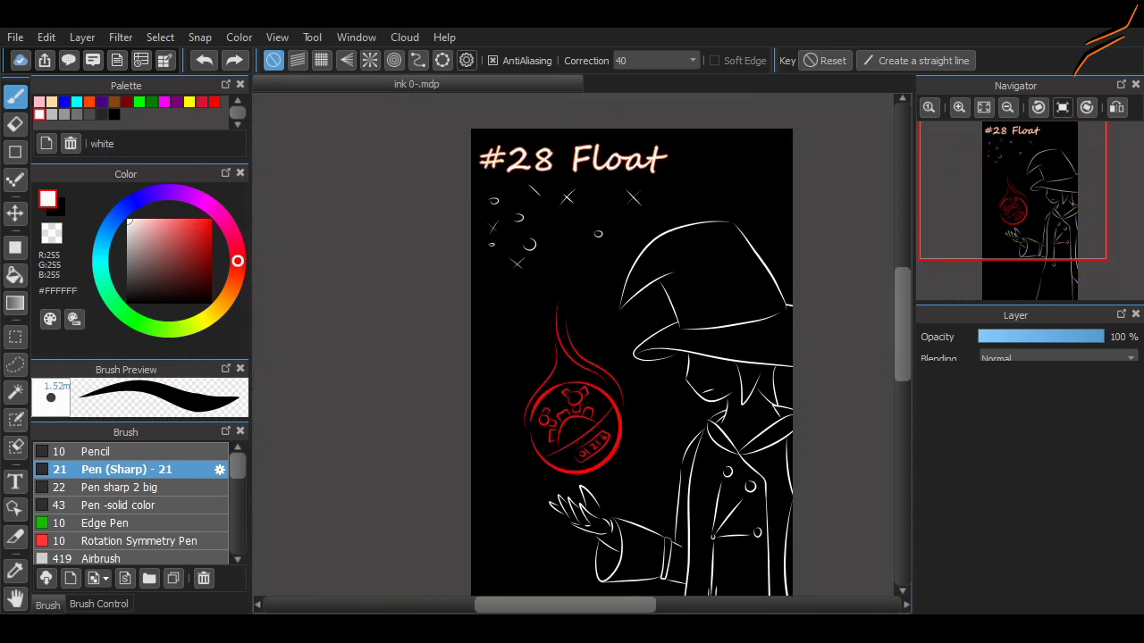
pyautogui.scroll(4, 543, 408)
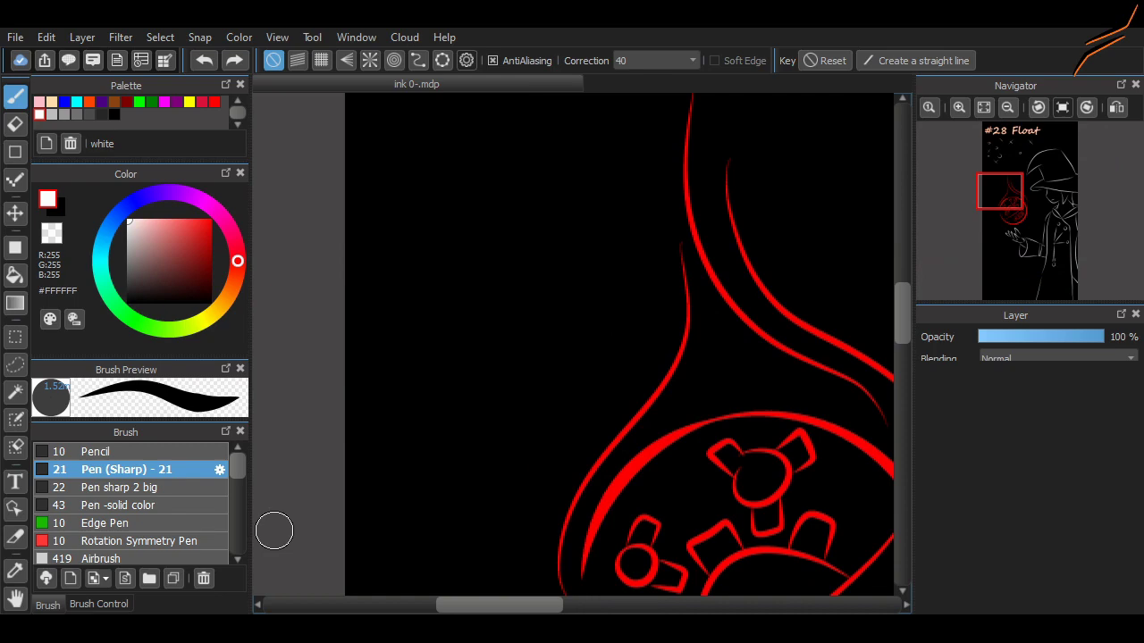
pyautogui.scroll(-5, 584, 456)
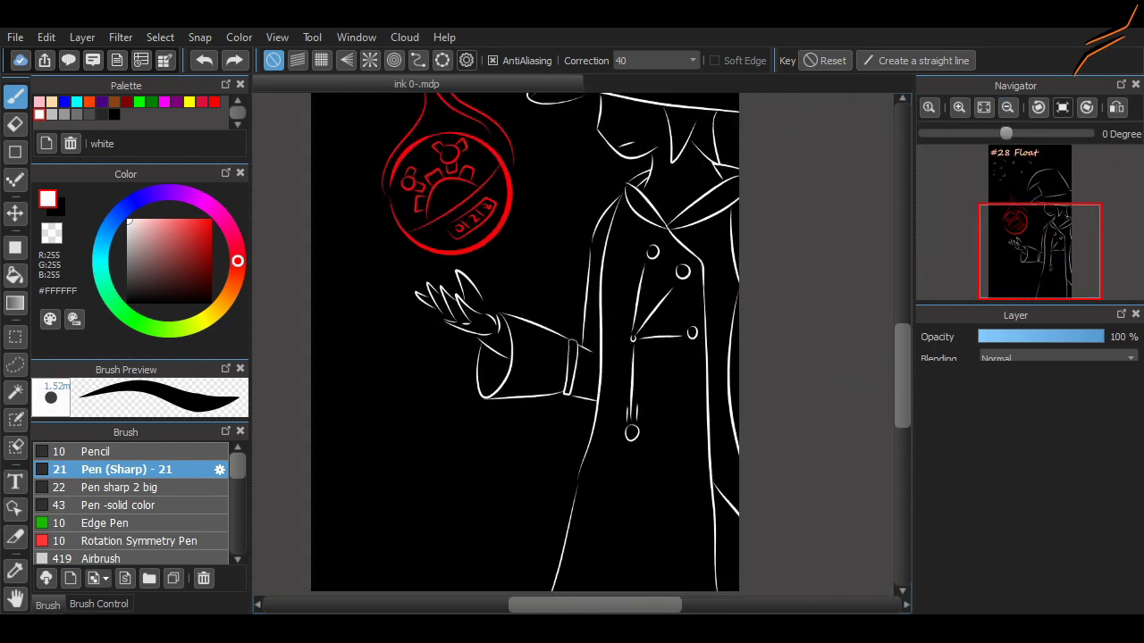
pyautogui.scroll(3, 359, 104)
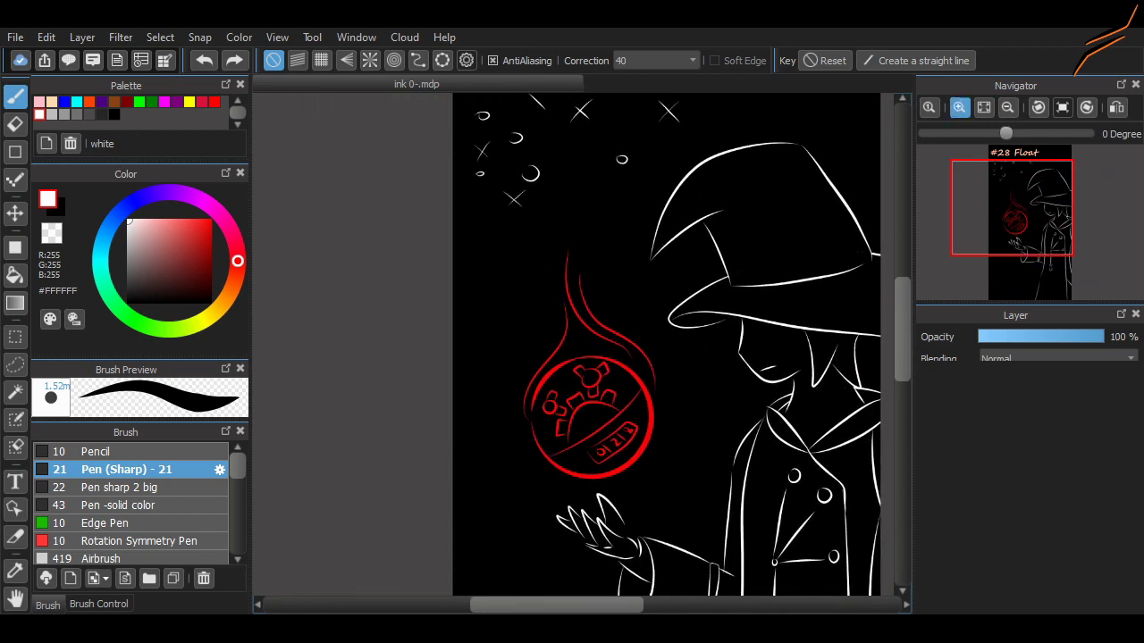
# Hand-letter a small white "CLK" sound effect just outside the flame on the orb's left side
pyautogui.scroll(4, 359, 104)
pyautogui.scroll(-3, 447, 276)
pyautogui.moveTo(438, 253); pyautogui.dragTo(474, 251)
pyautogui.hotkey('ctrl', 'z')
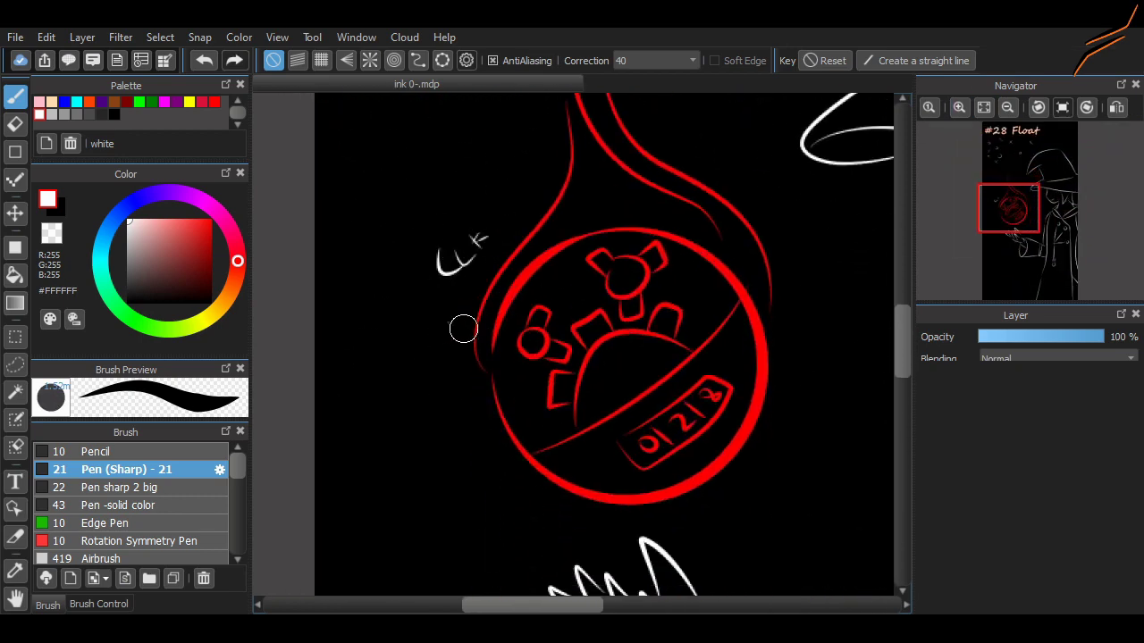
pyautogui.hotkey('ctrl', 'z')
pyautogui.moveTo(432, 321); pyautogui.dragTo(444, 322)
pyautogui.scroll(2, 871, 322)
pyautogui.hotkey('ctrl', 'z')
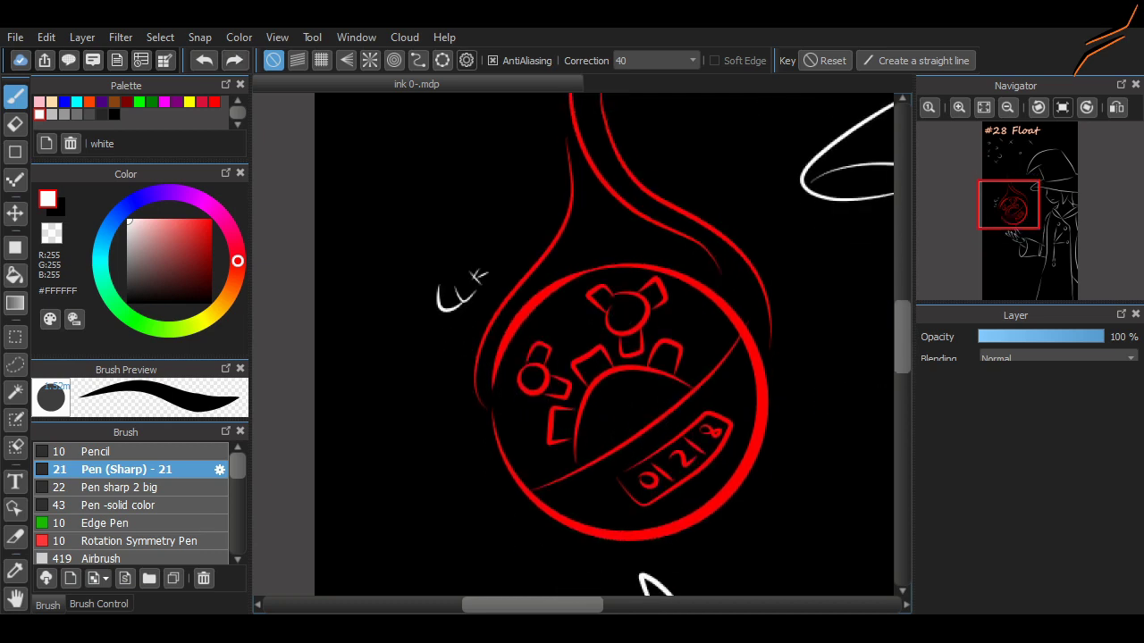
# Hand-letter a small white "Tic" sound effect between the flame and the hat brim
pyautogui.moveTo(716, 178); pyautogui.dragTo(720, 199)
pyautogui.moveTo(732, 184); pyautogui.dragTo(750, 206)
pyautogui.scroll(5, 880, 318)
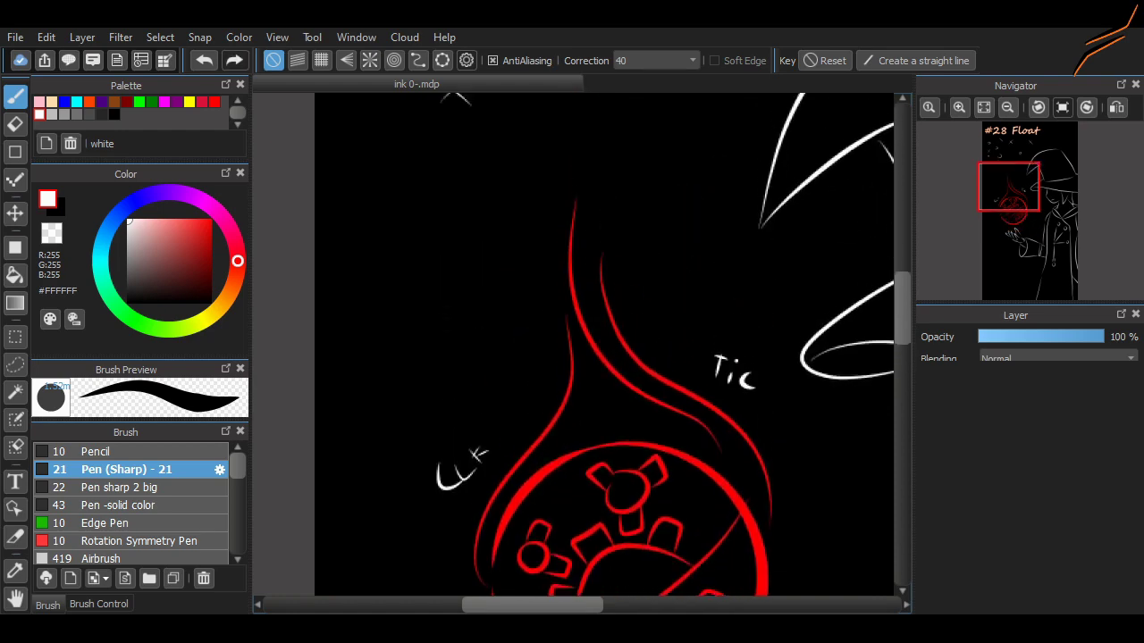
# Draw a red ring of two curved lines around a finger of the raised hand and erase the white finger line inside it
pyautogui.scroll(-9, 772, 396)
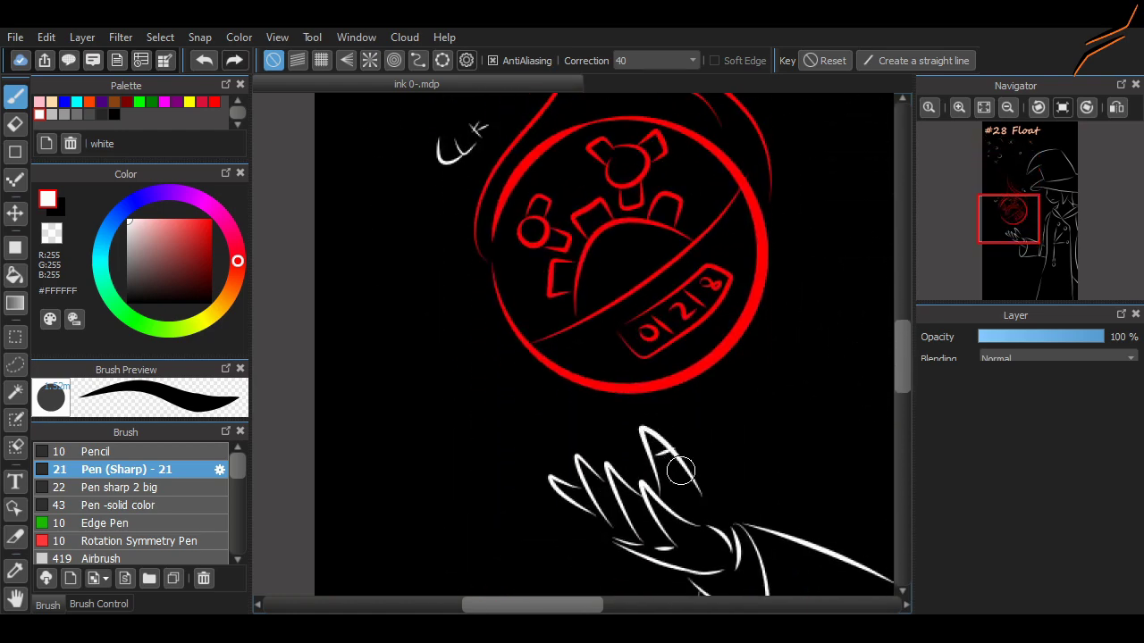
pyautogui.scroll(-3, 626, 482)
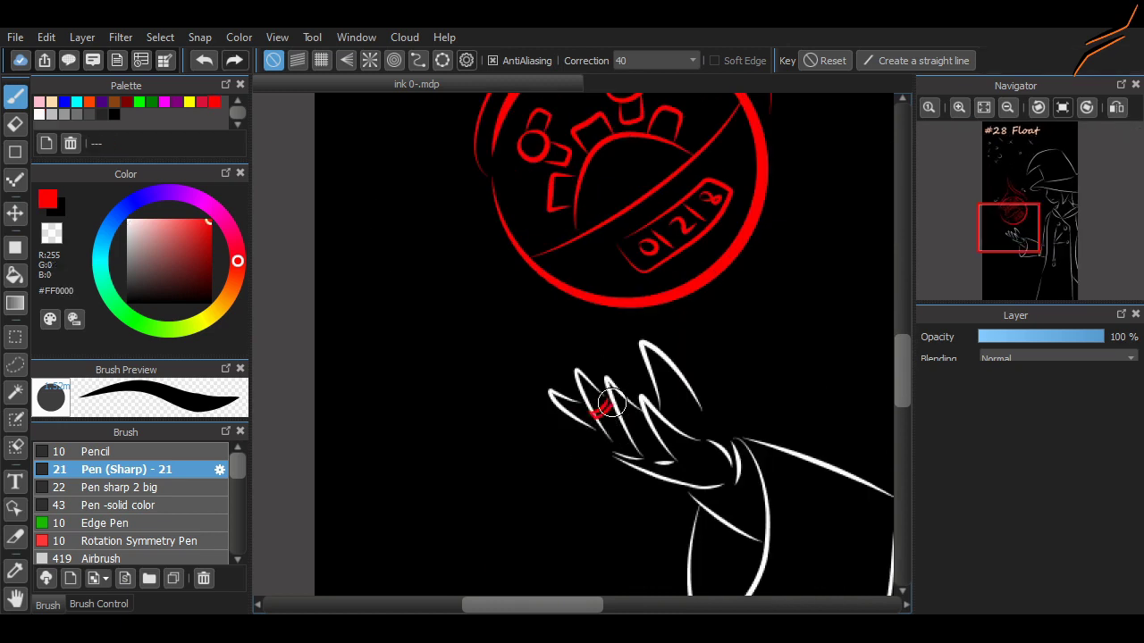
pyautogui.hotkey('ctrl', '+')
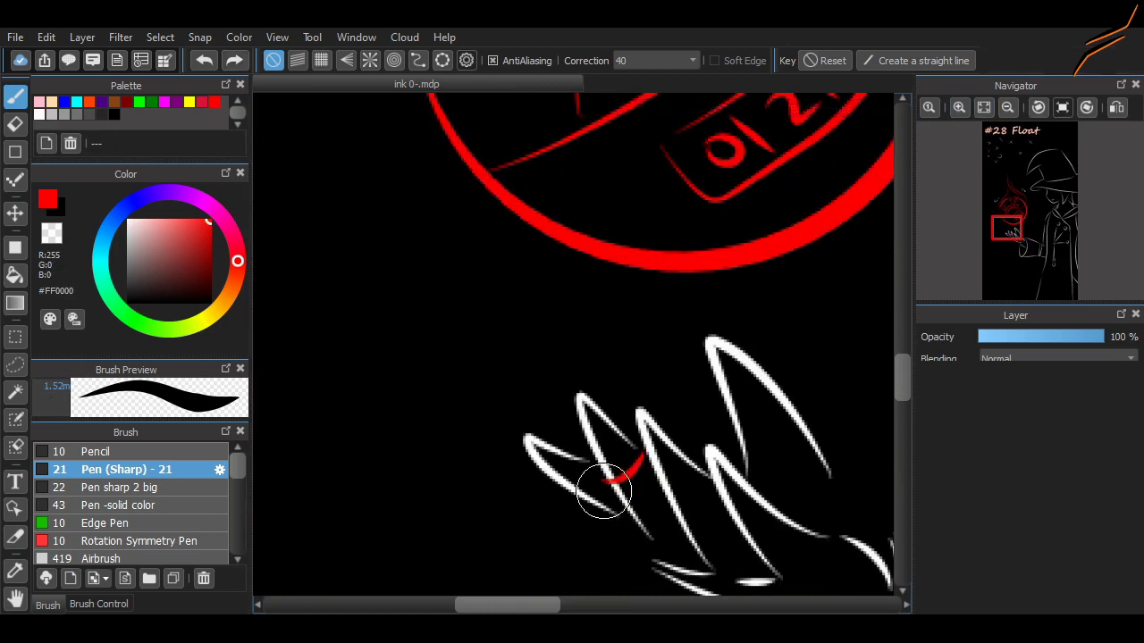
pyautogui.press('e')
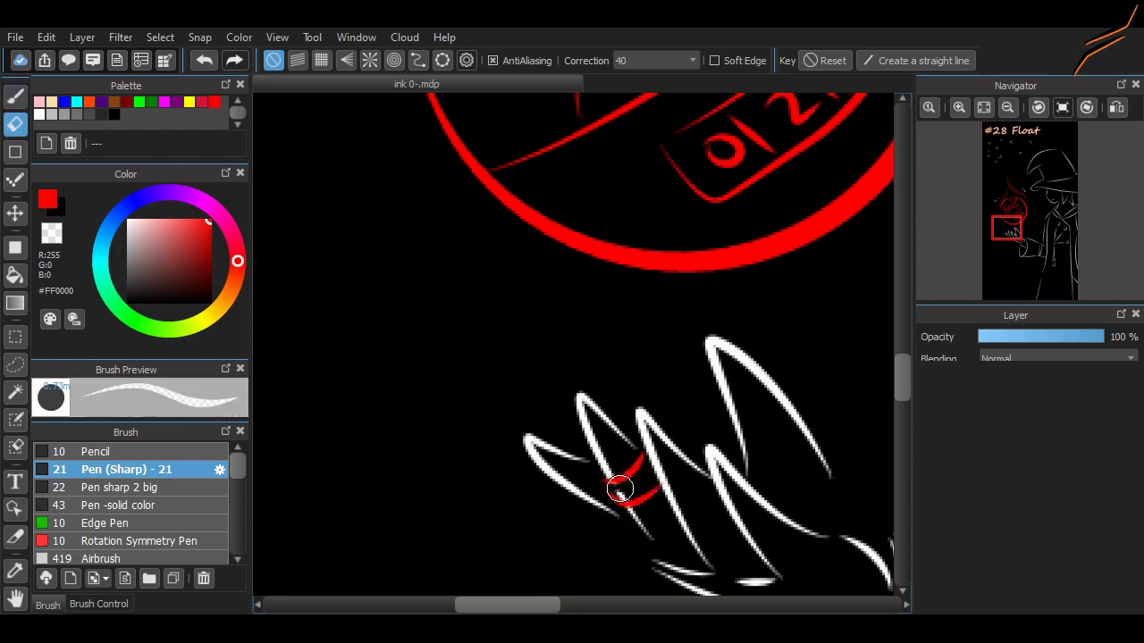
pyautogui.press('b')
# Draw a short red curved mark across the bridge of the nose and erase the part outside the face
pyautogui.hotkey('ctrl', '-')
pyautogui.moveTo(679, 179)
pyautogui.mouseDown()
pyautogui.moveTo(259, 518)
pyautogui.moveTo(424, 500)
pyautogui.mouseUp()
pyautogui.moveTo(606, 284); pyautogui.dragTo(646, 283)
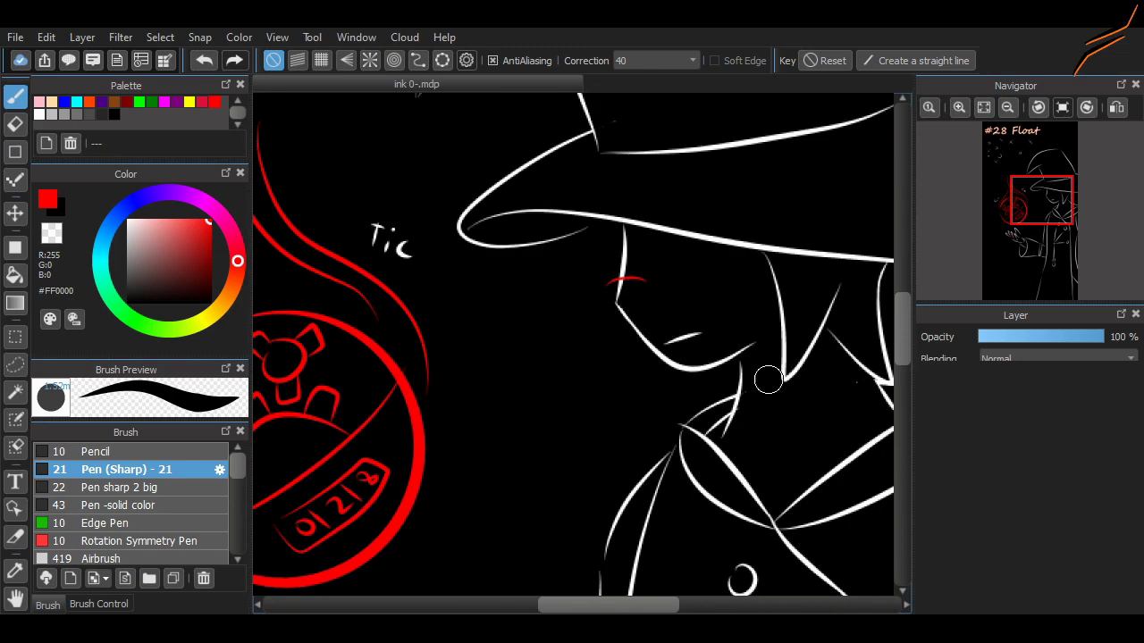
pyautogui.hotkey('ctrl', 'z')
pyautogui.moveTo(599, 278); pyautogui.dragTo(656, 277)
pyautogui.press('e')
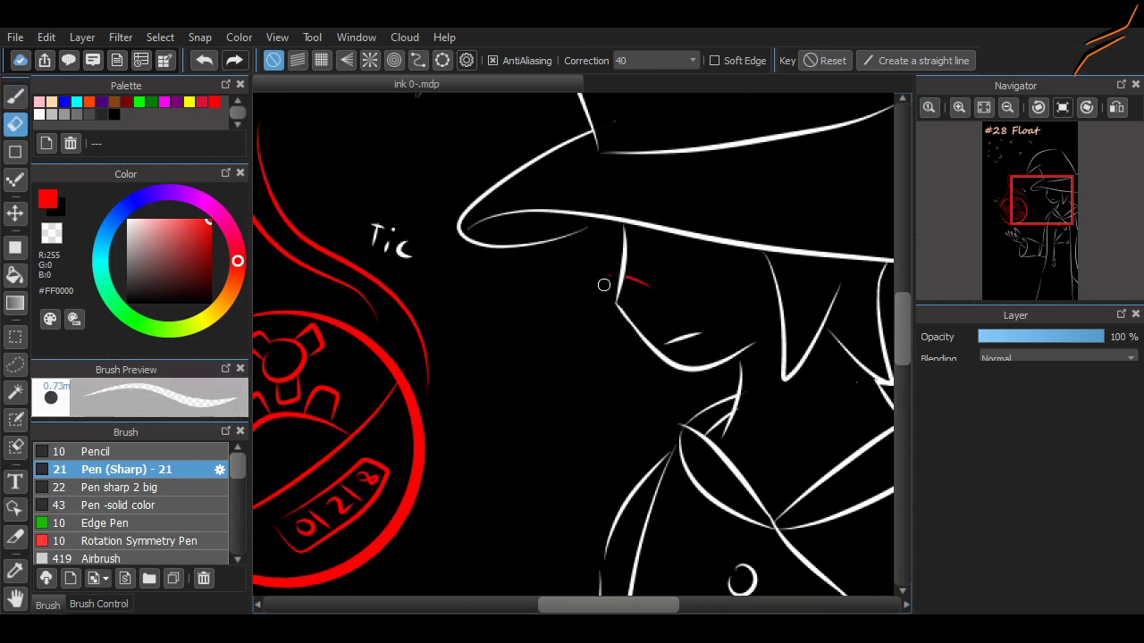
pyautogui.scroll(-5, 561, 402)
pyautogui.scroll(5, 465, 375)
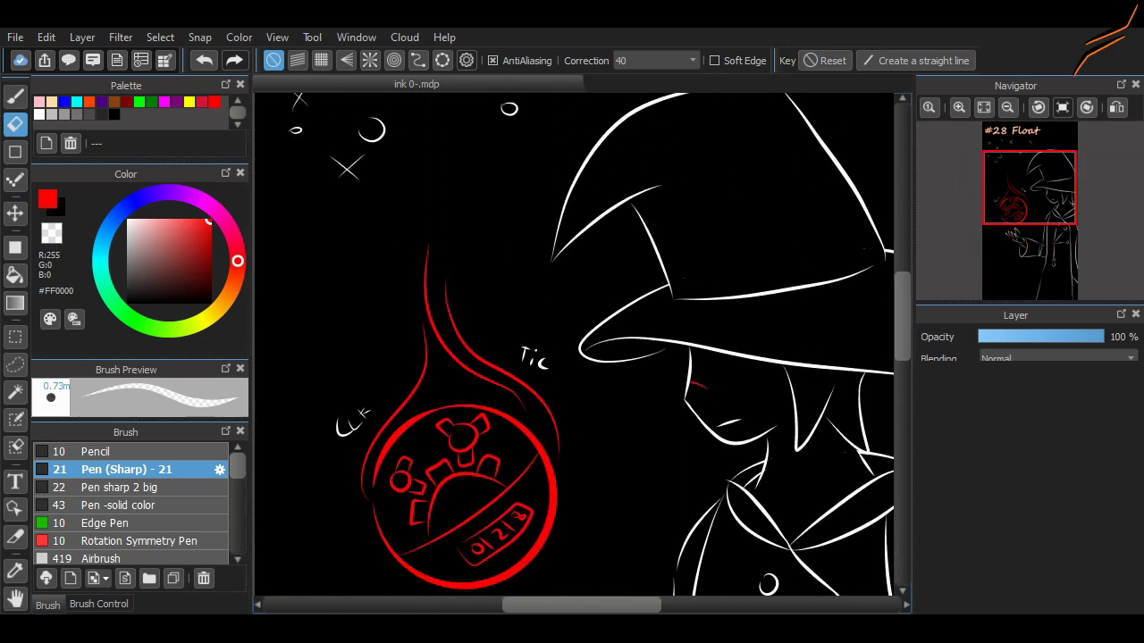
pyautogui.scroll(-3, 877, 374)
pyautogui.scroll(3, 580, 357)
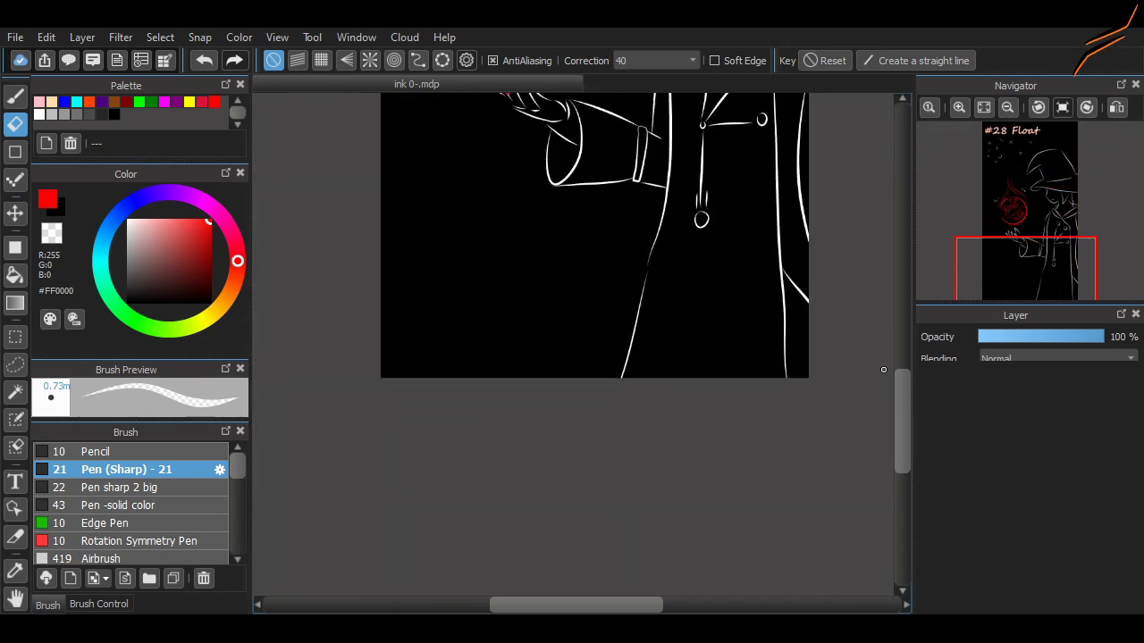
pyautogui.scroll(-2, 581, 358)
pyautogui.scroll(5, 608, 319)
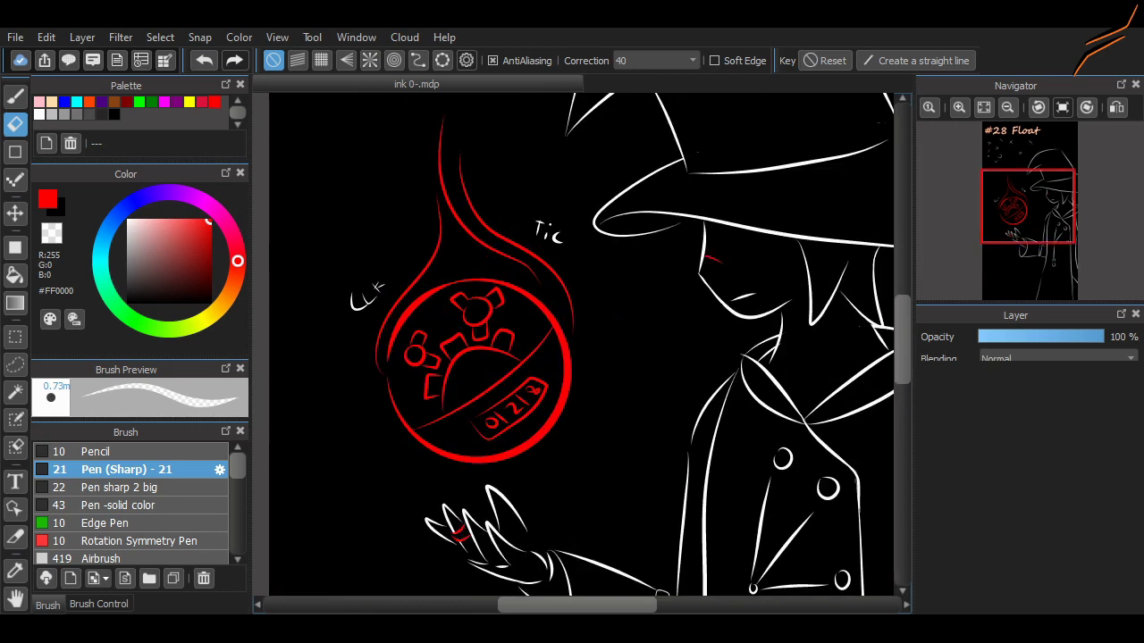
# Ink extra red flame curves outside the orb, along its right side and lower left edge
pyautogui.press('b')
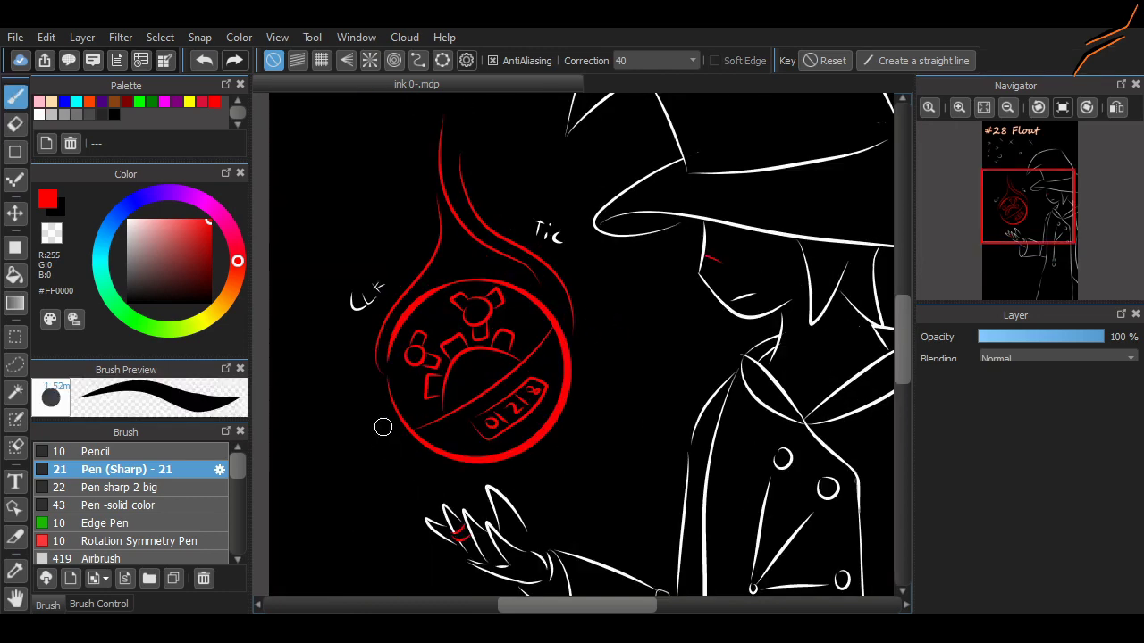
pyautogui.moveTo(581, 353); pyautogui.dragTo(567, 420)
pyautogui.hotkey('ctrl', 'z')
pyautogui.moveTo(592, 259); pyautogui.dragTo(568, 437)
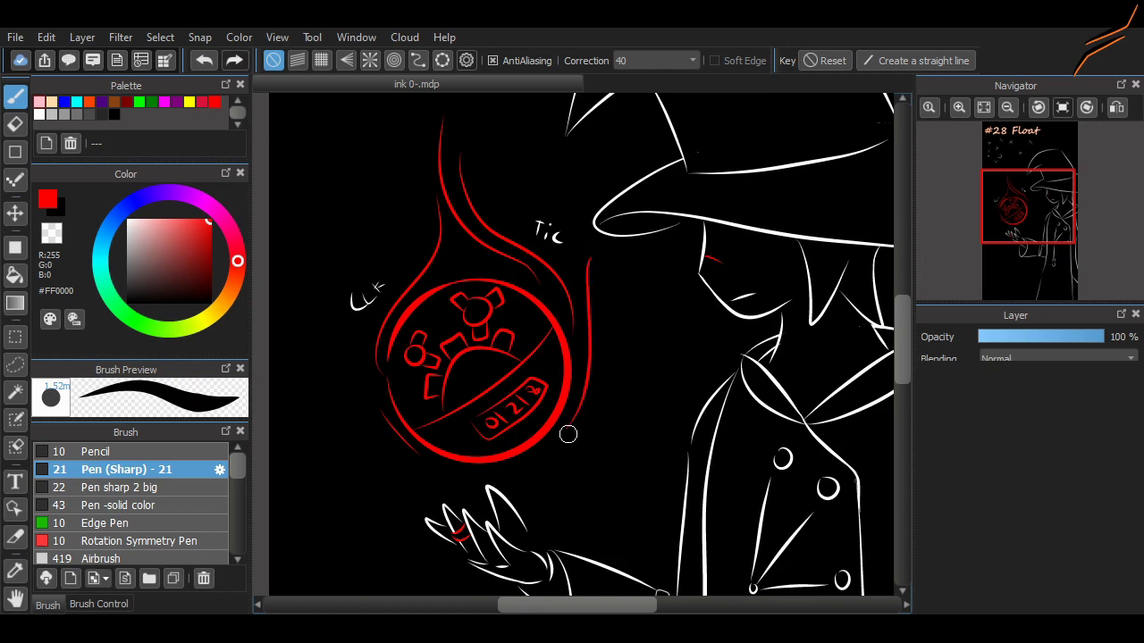
pyautogui.hotkey('ctrl', 'z')
pyautogui.moveTo(588, 291); pyautogui.dragTo(573, 419)
pyautogui.hotkey('ctrl', '0')
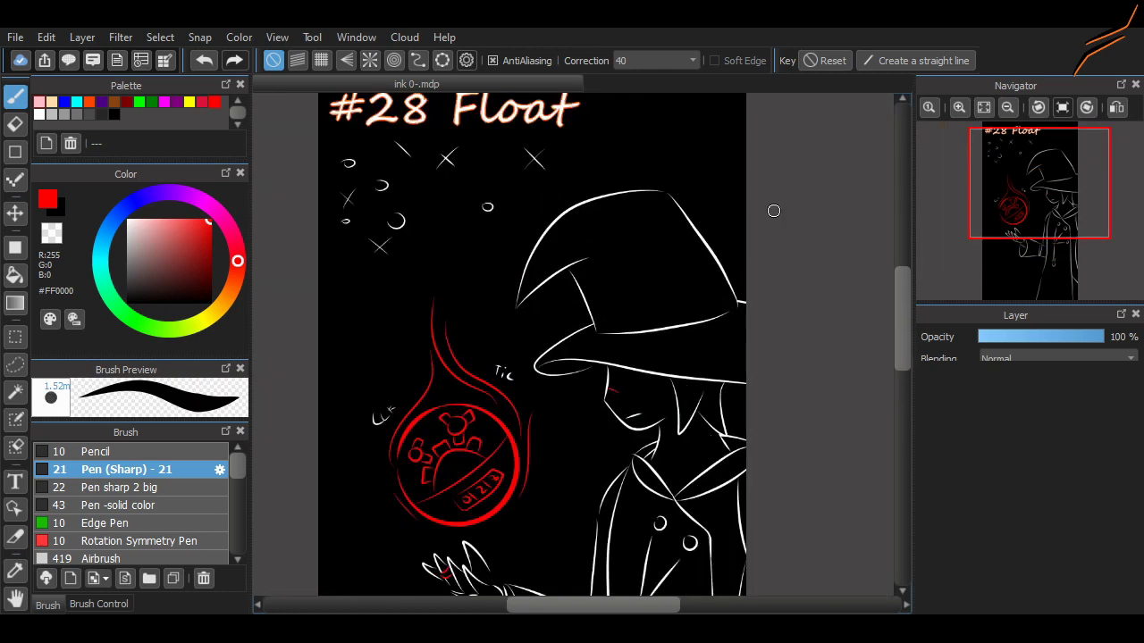